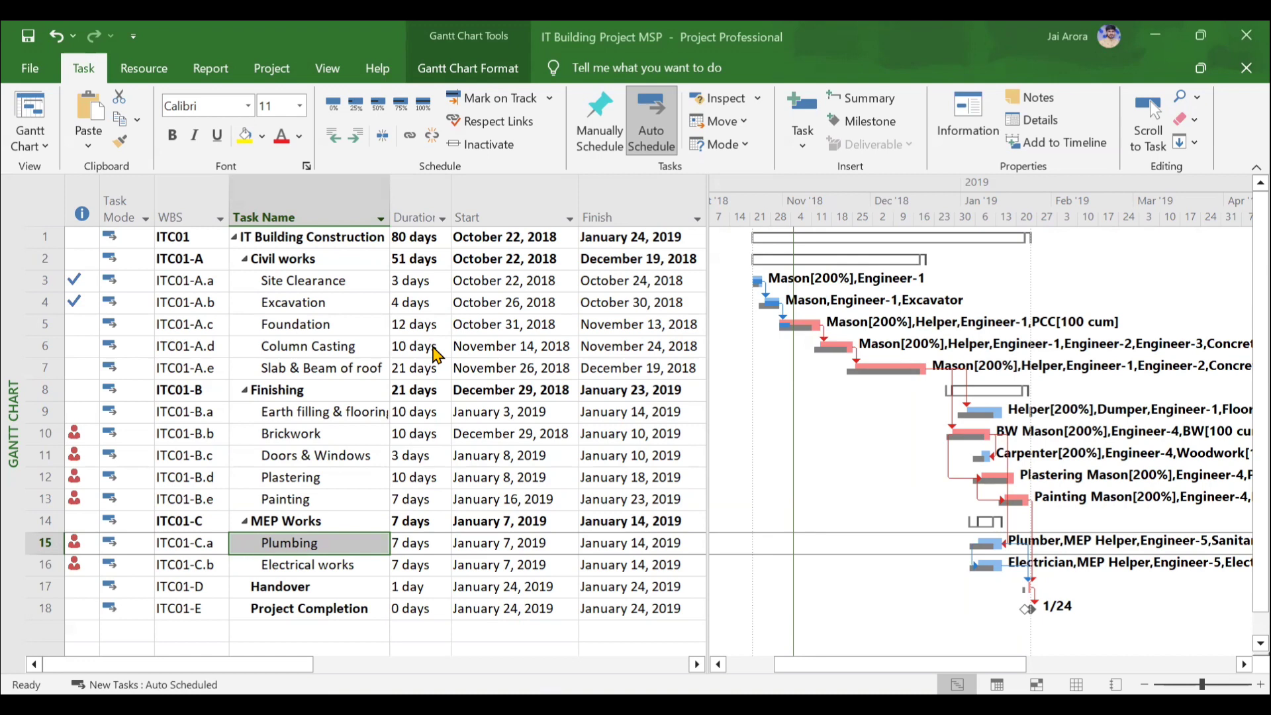
- Look over the project summary and Civil works tasks, including the Resource Names and Predecessors columns of the task table
{"action": "left_click", "coordinate": [354, 239]}
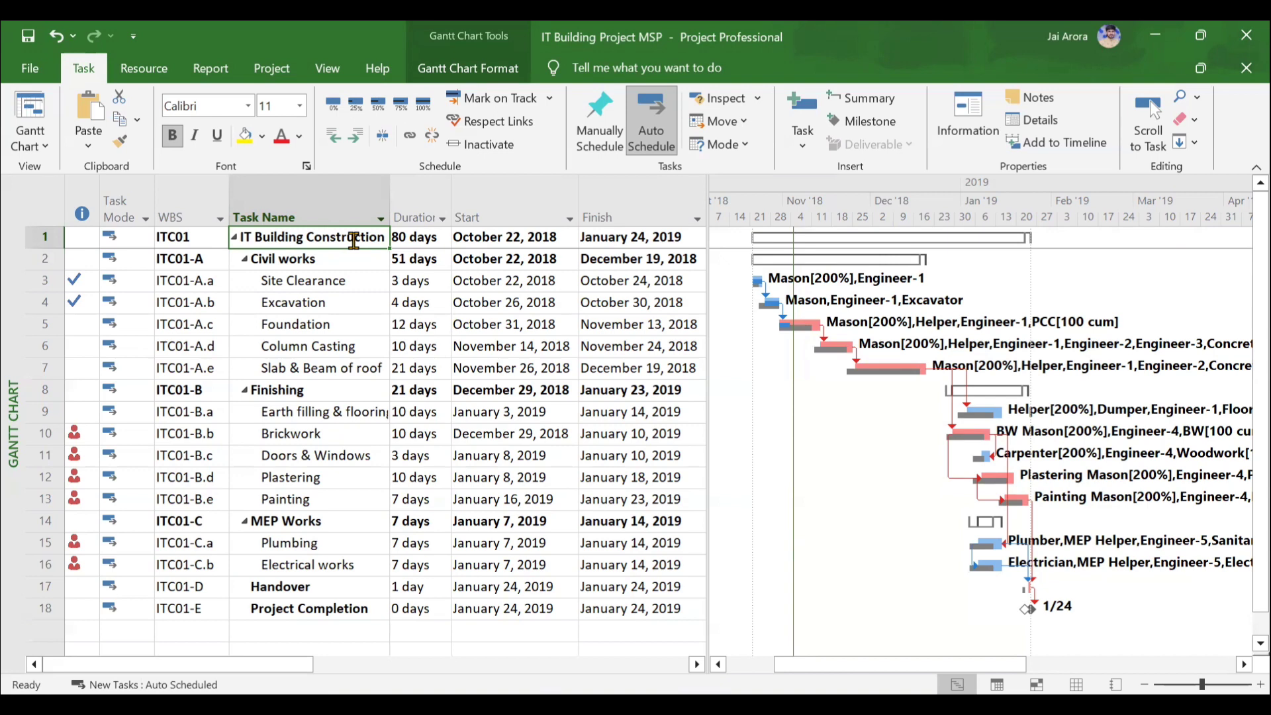
{"action": "left_click", "coordinate": [345, 257]}
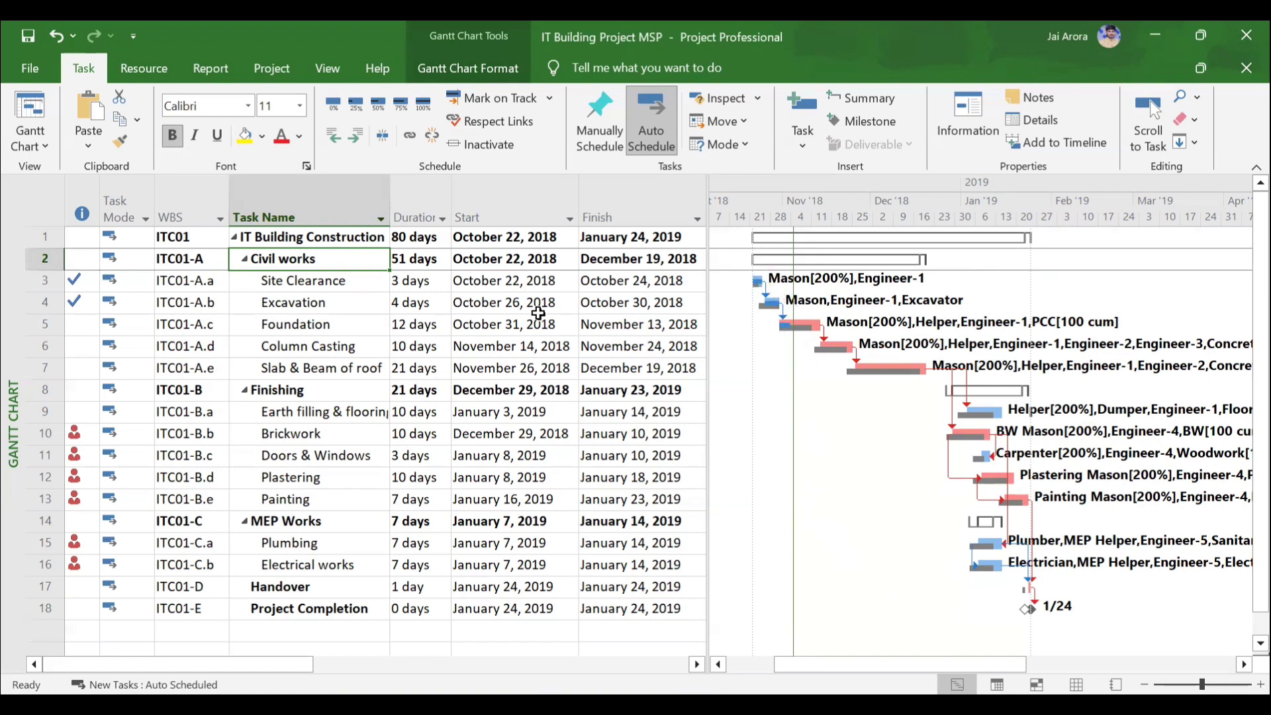
{"action": "scroll", "coordinate": [527, 311], "scroll_direction": "right", "scroll_amount": 5}
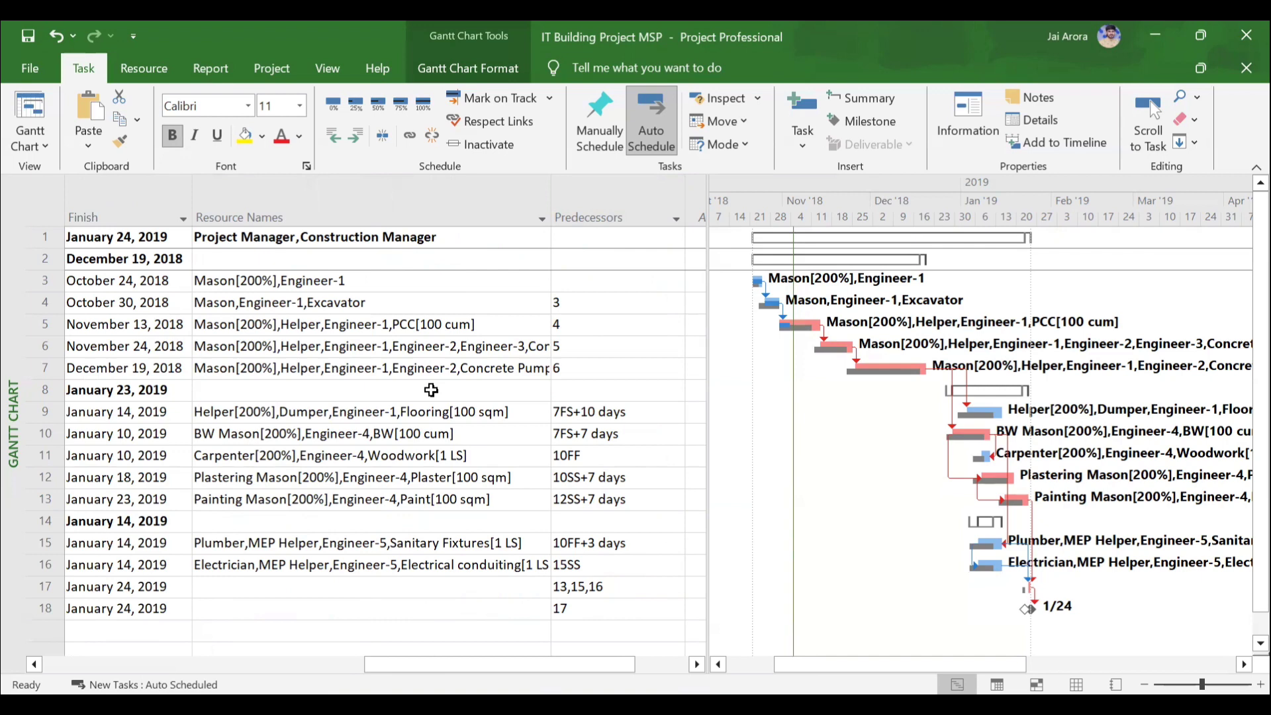
{"action": "scroll", "coordinate": [431, 390], "scroll_direction": "left", "scroll_amount": 5}
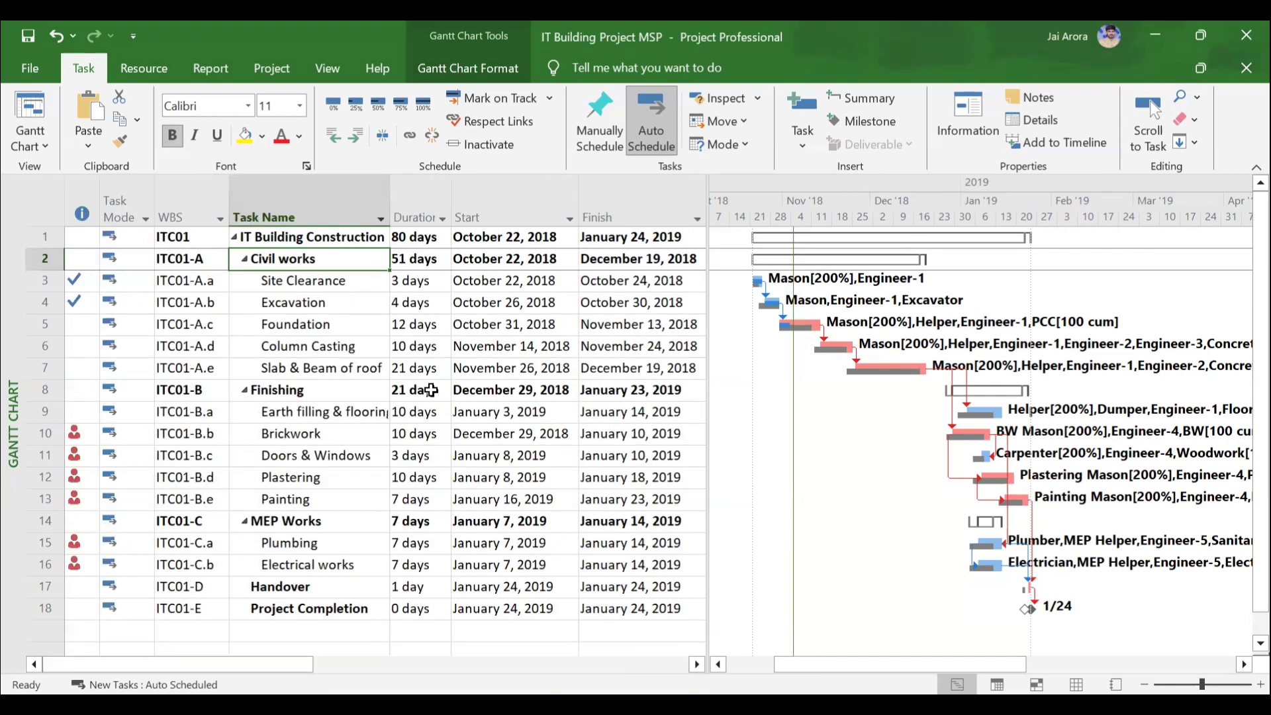
- Show the task details form, inspect the Excavation task's predecessor and the available dependency types, and hide the form
{"action": "left_click", "coordinate": [1053, 120]}
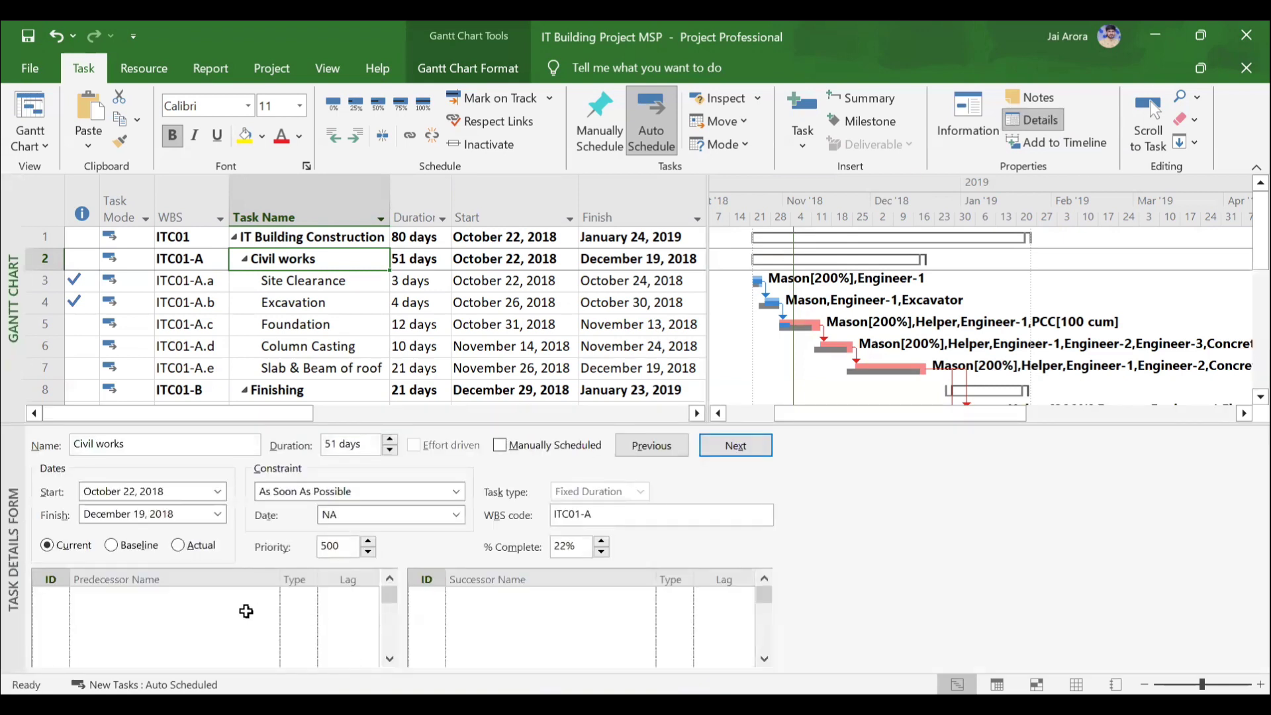
{"action": "left_click", "coordinate": [296, 596]}
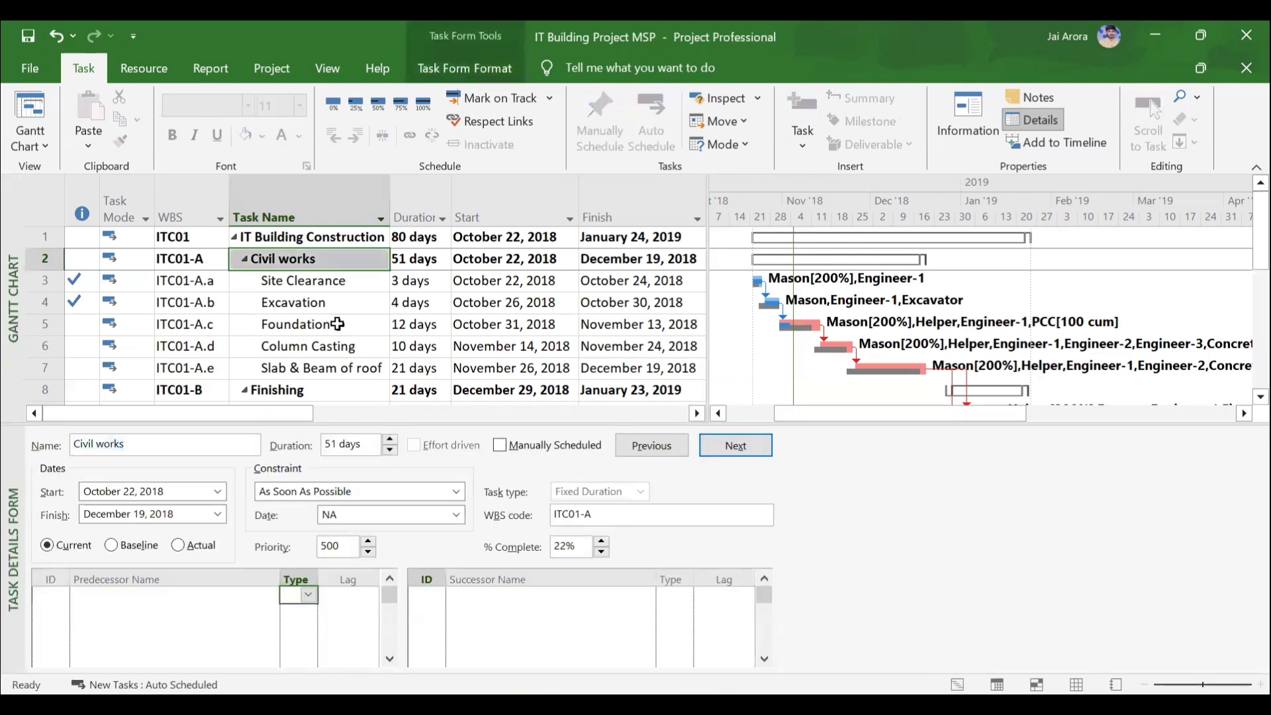
{"action": "left_click", "coordinate": [327, 284]}
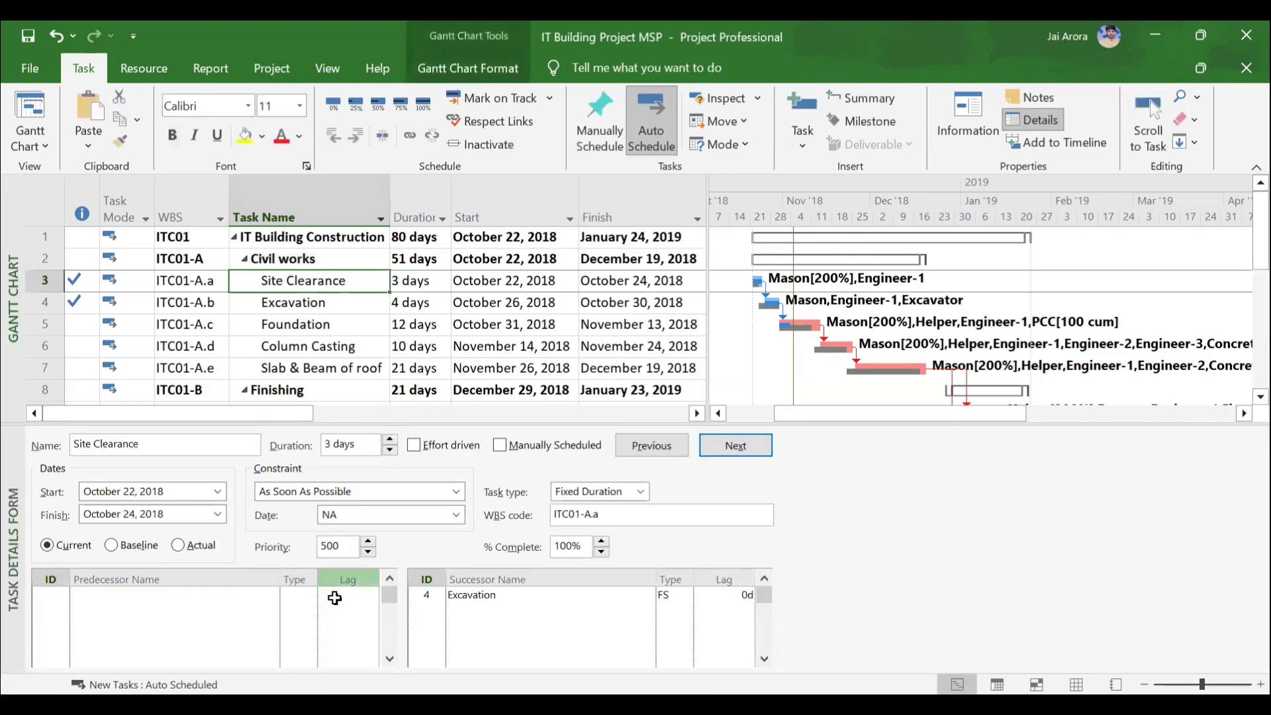
{"action": "left_click", "coordinate": [339, 302]}
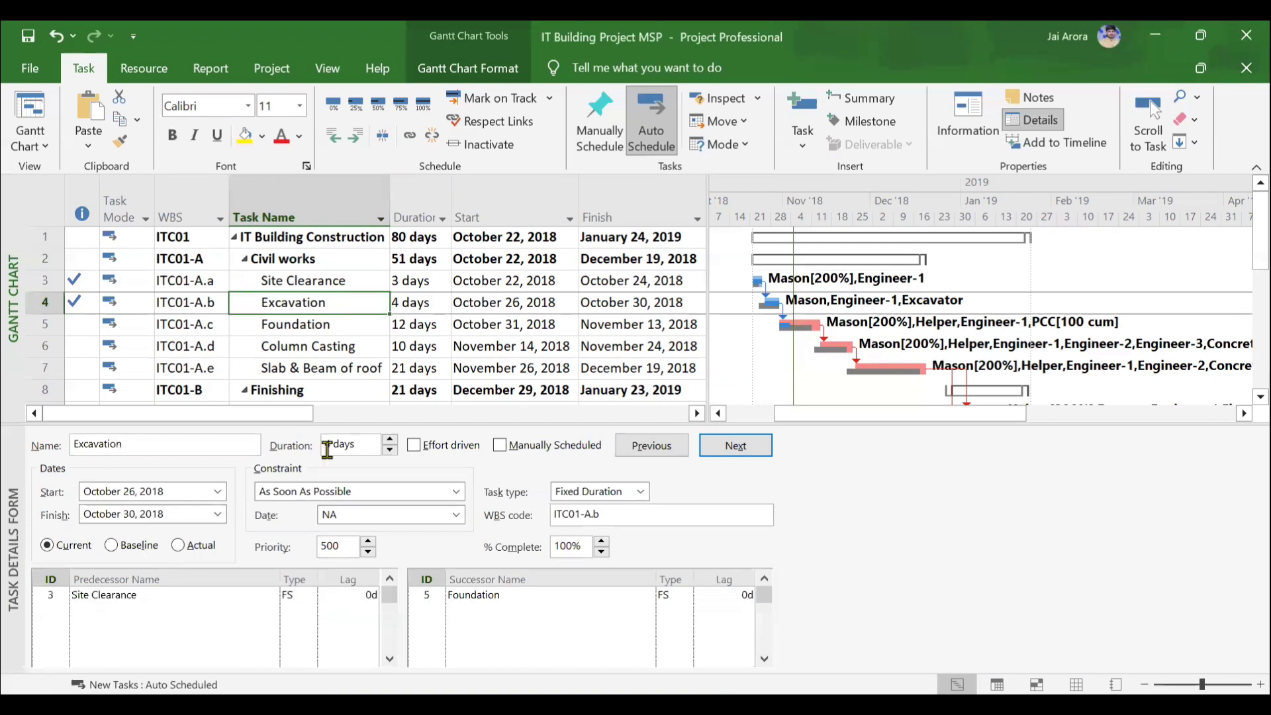
{"action": "left_click", "coordinate": [304, 595]}
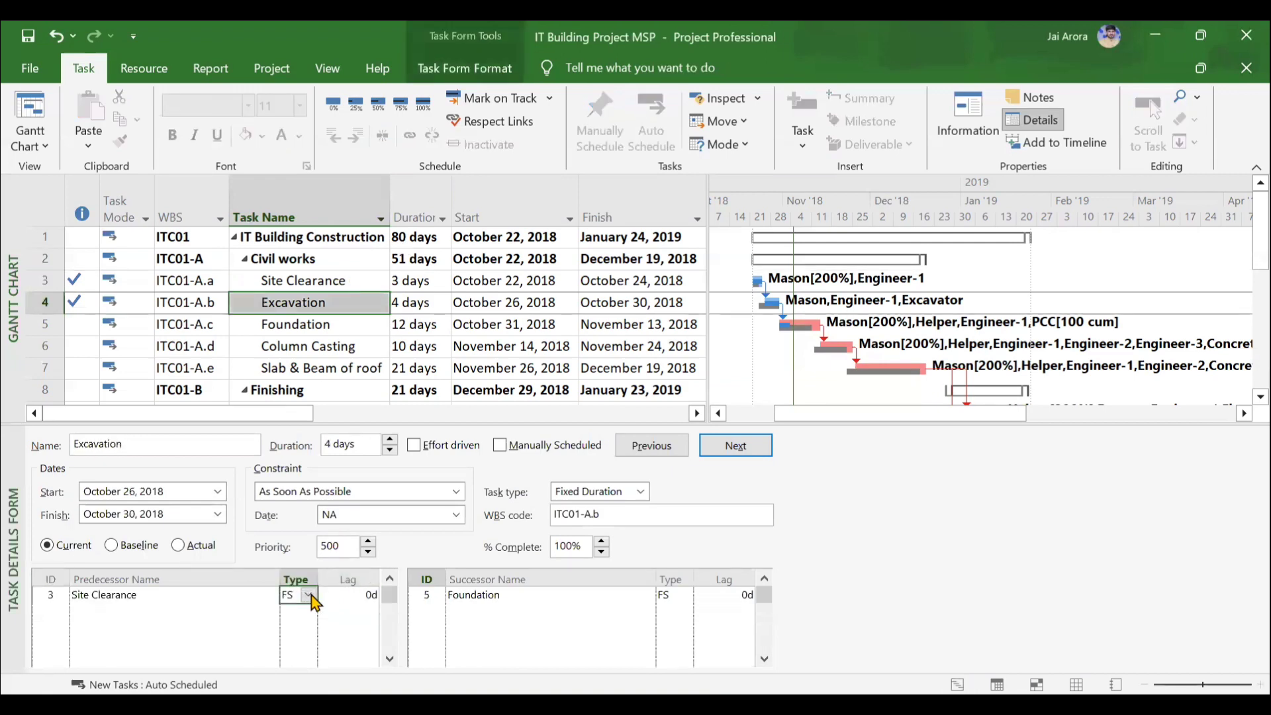
{"action": "left_click", "coordinate": [309, 596]}
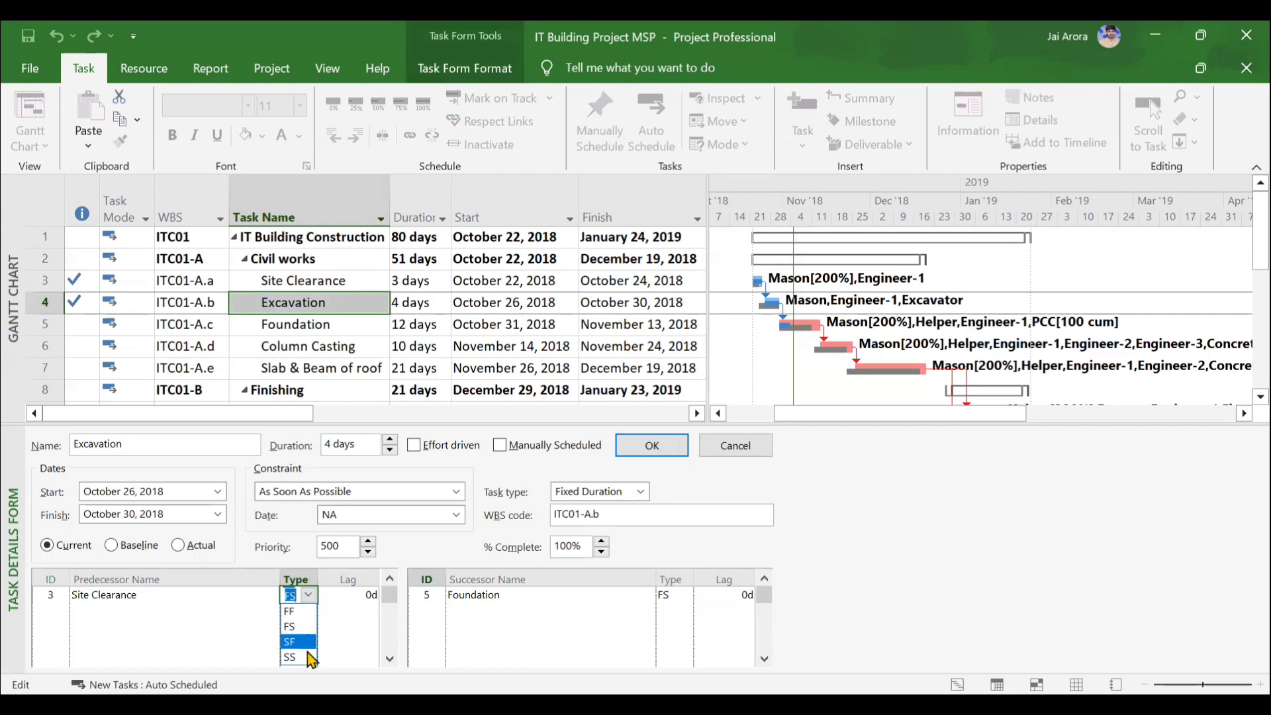
{"action": "left_click", "coordinate": [311, 600]}
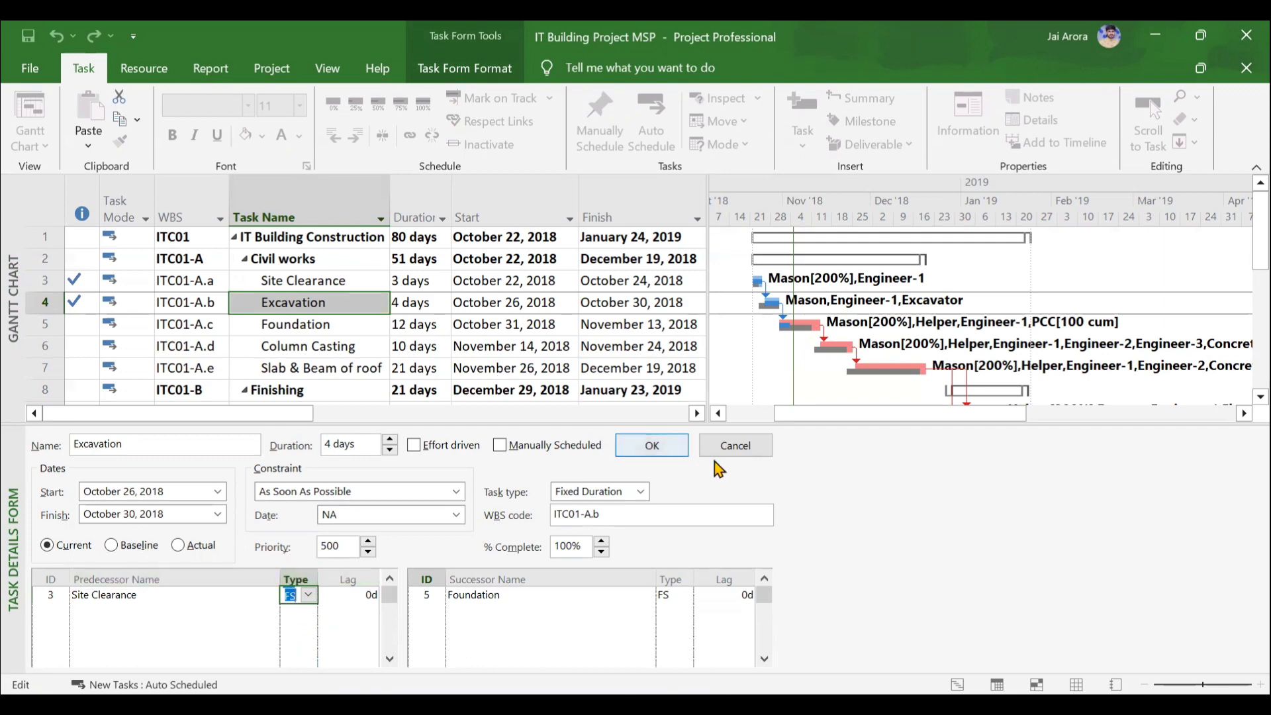
{"action": "left_click", "coordinate": [732, 450]}
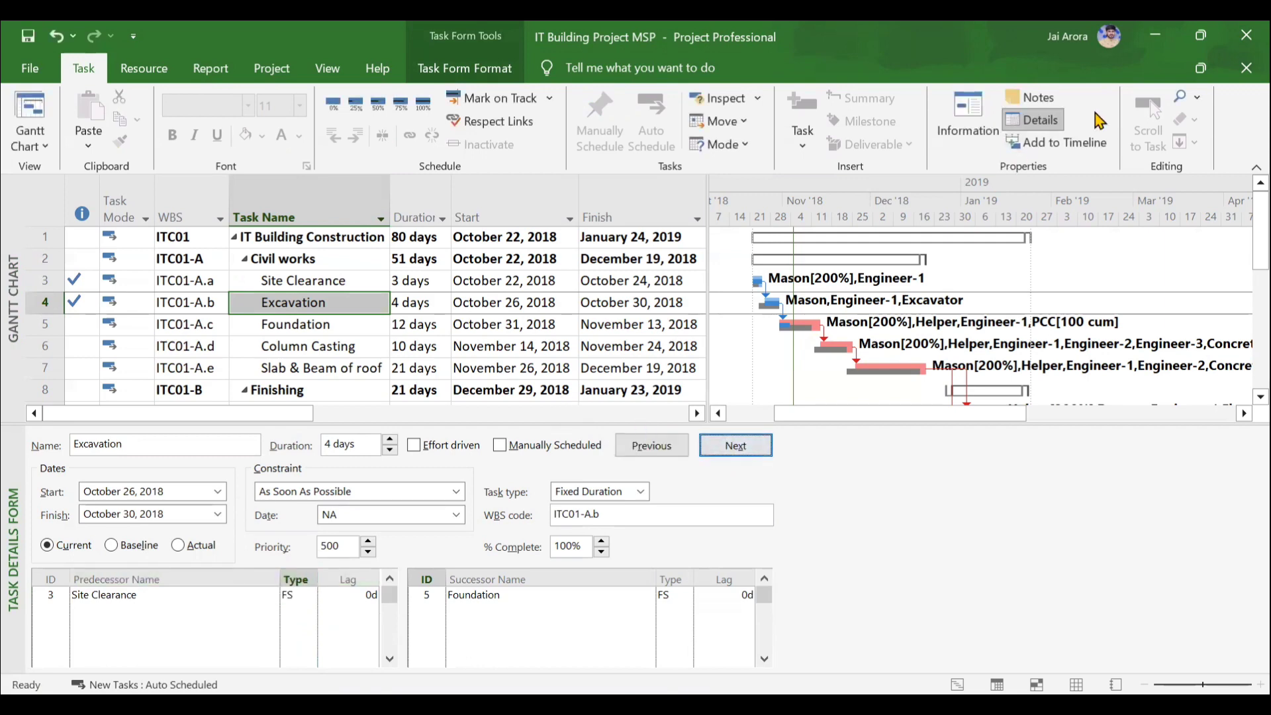
{"action": "left_click", "coordinate": [1029, 120]}
- Review the dependency entries in the Predecessors column and the codes in the WBS column of the task table
{"action": "scroll", "coordinate": [698, 303], "scroll_direction": "right", "scroll_amount": 10}
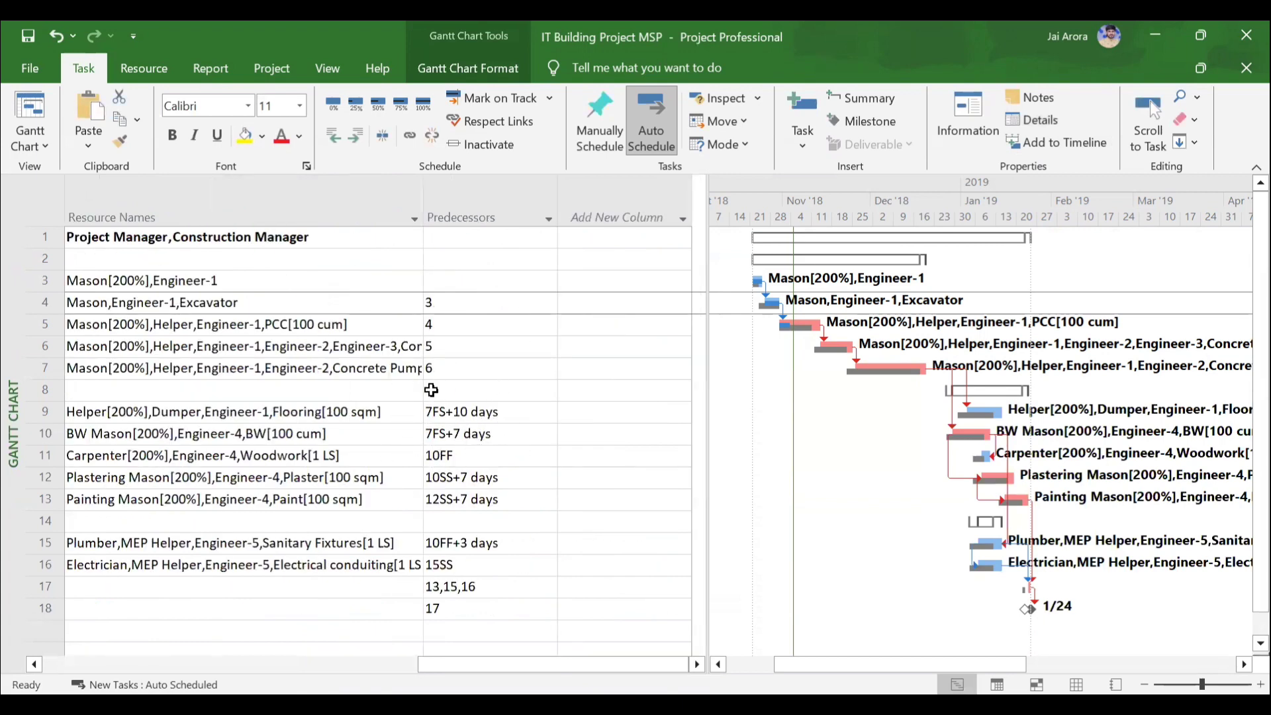
{"action": "scroll", "coordinate": [431, 389], "scroll_direction": "left", "scroll_amount": 10}
{"action": "scroll", "coordinate": [431, 390], "scroll_direction": "left", "scroll_amount": 2}
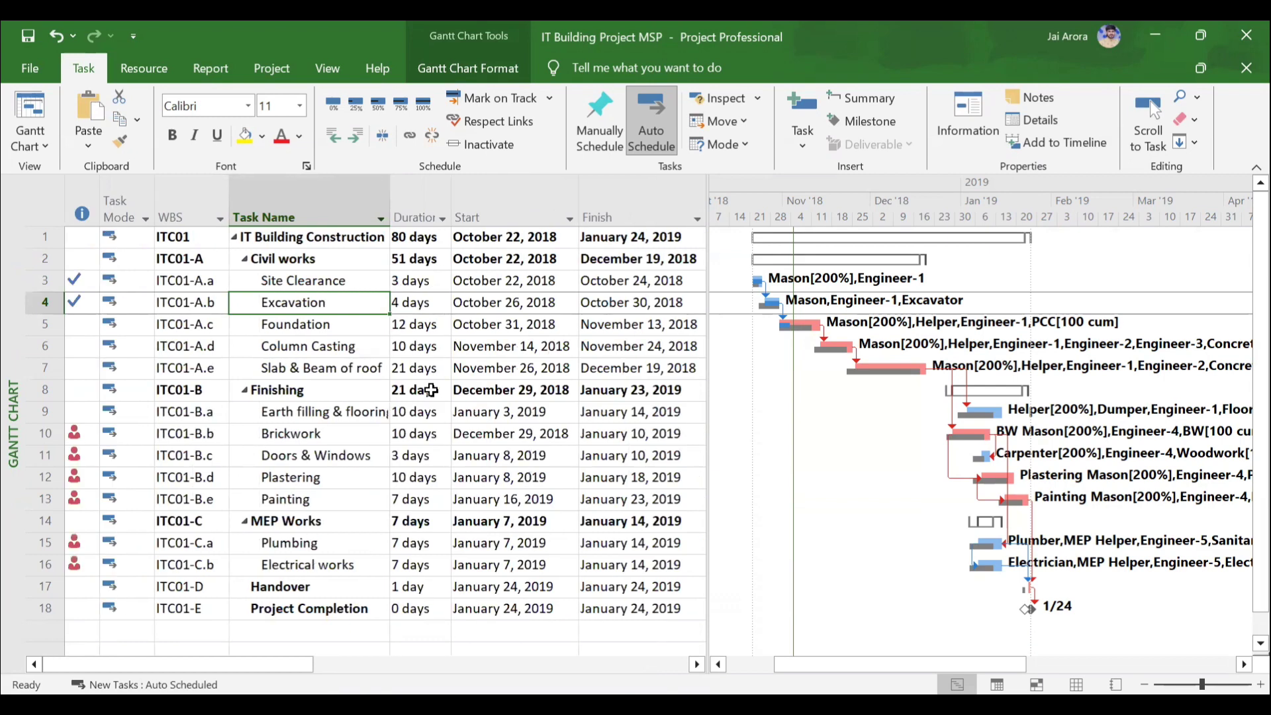
{"action": "left_click", "coordinate": [198, 208]}
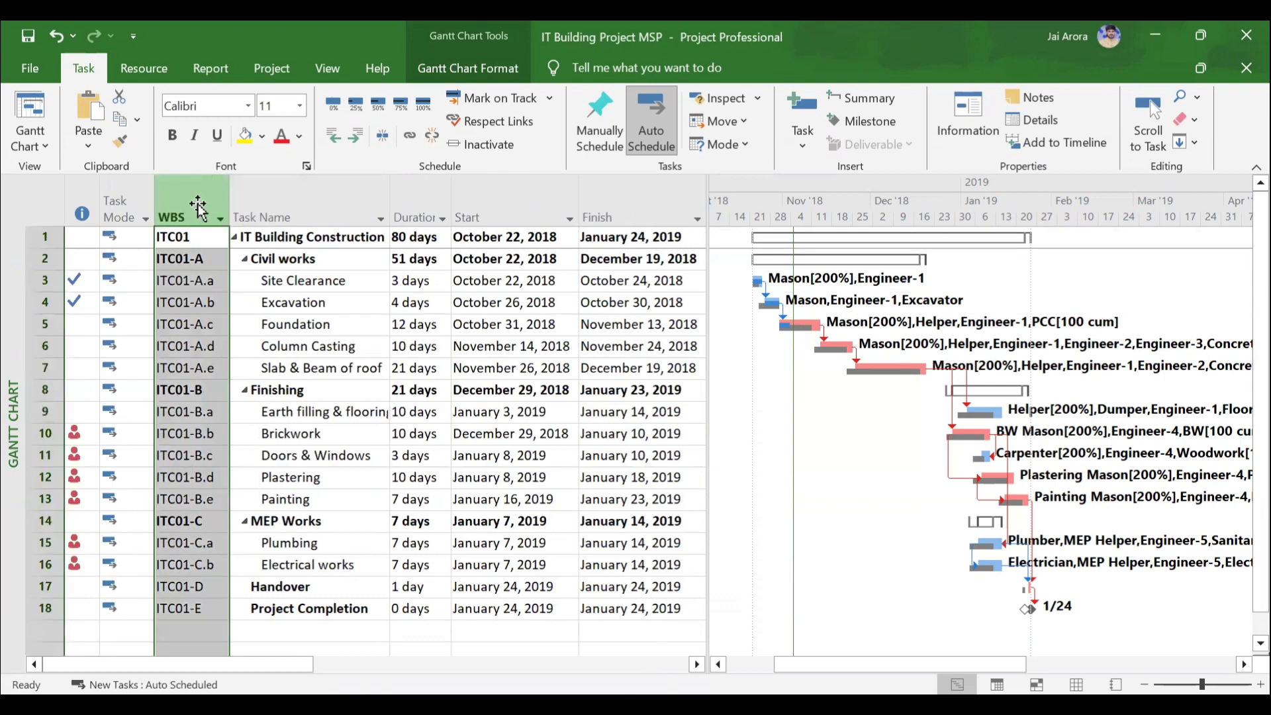
{"action": "left_click", "coordinate": [188, 283]}
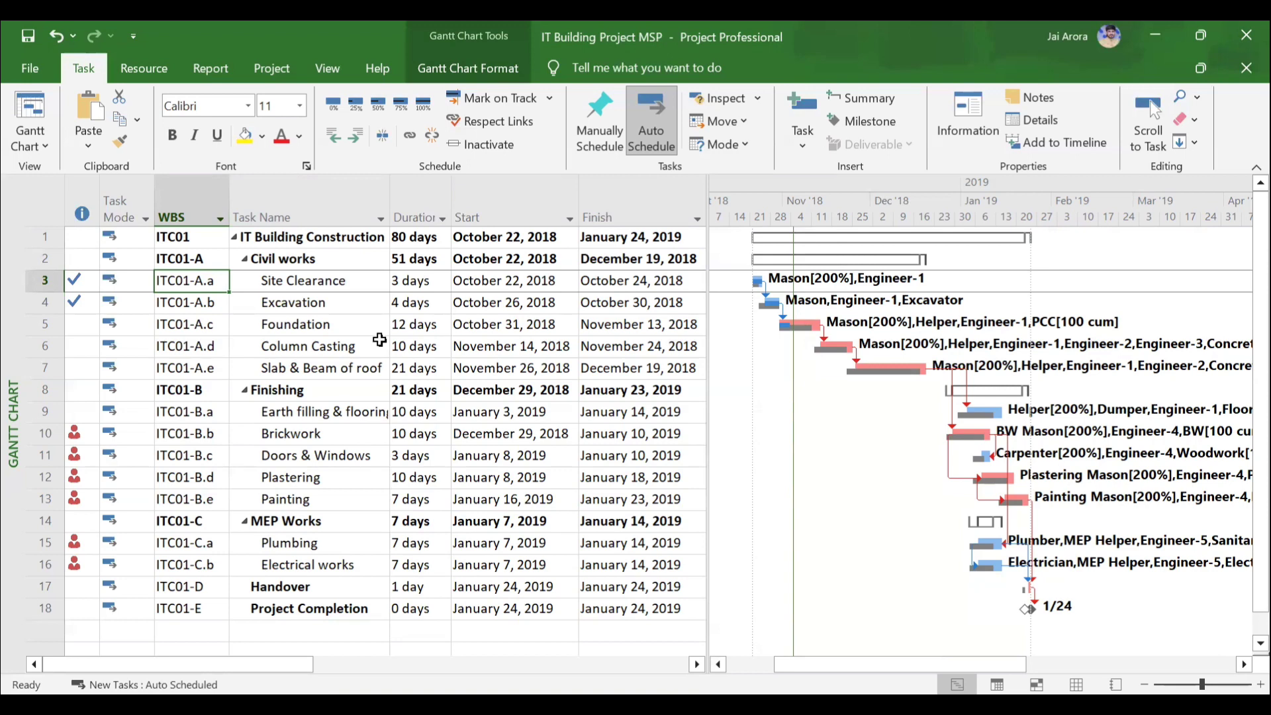
- Inspect the Elections work week in the IT Building Calendar, checking its working times for Monday and Tuesday
{"action": "left_click", "coordinate": [266, 65]}
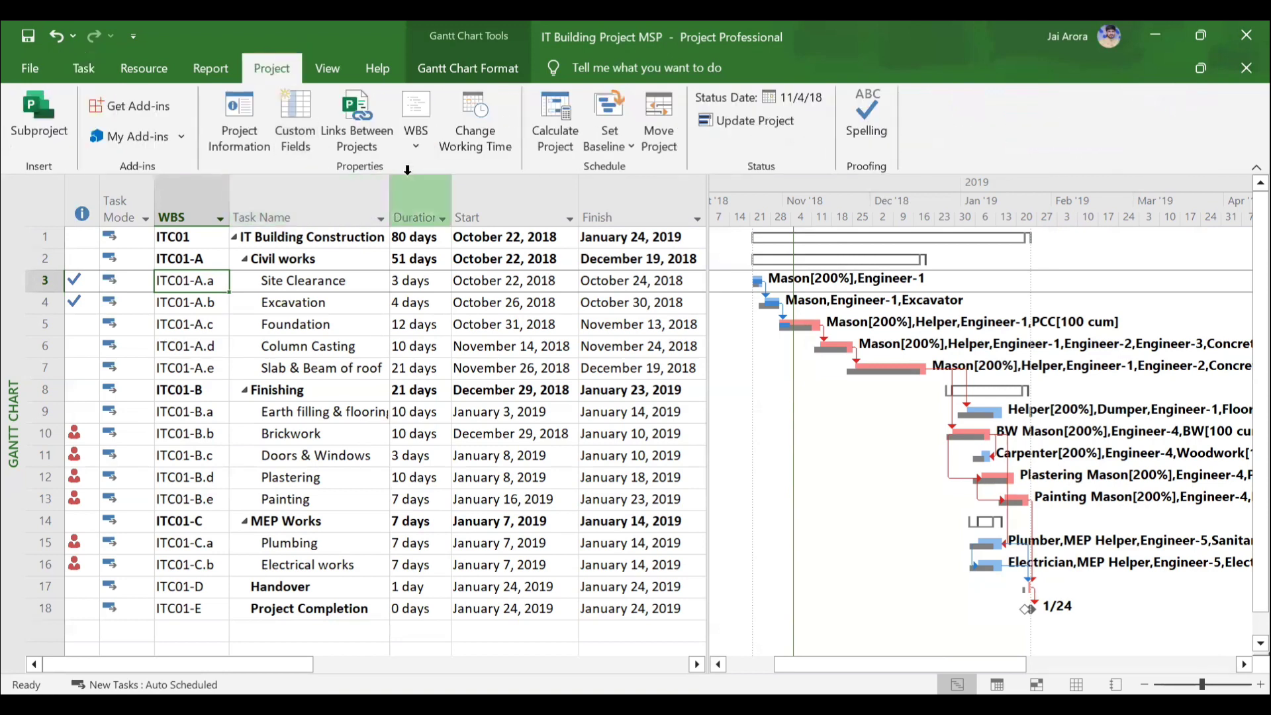
{"action": "left_click", "coordinate": [483, 140]}
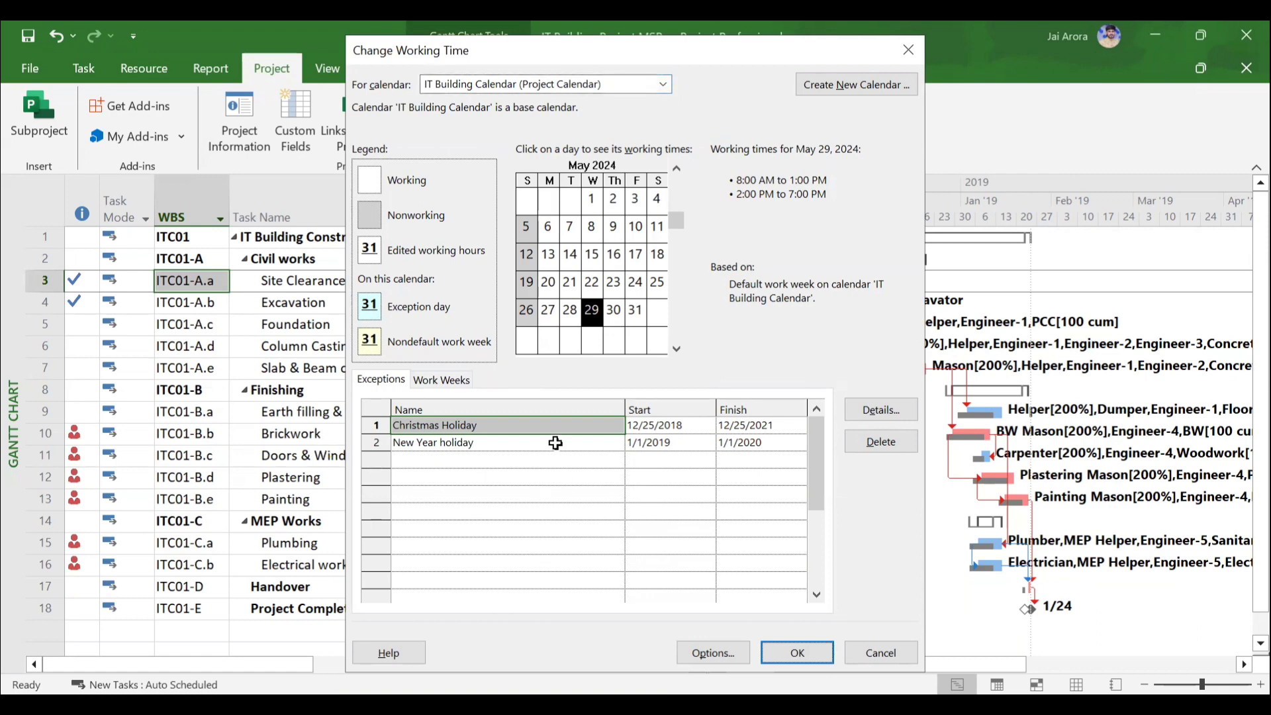
{"action": "left_click", "coordinate": [461, 390]}
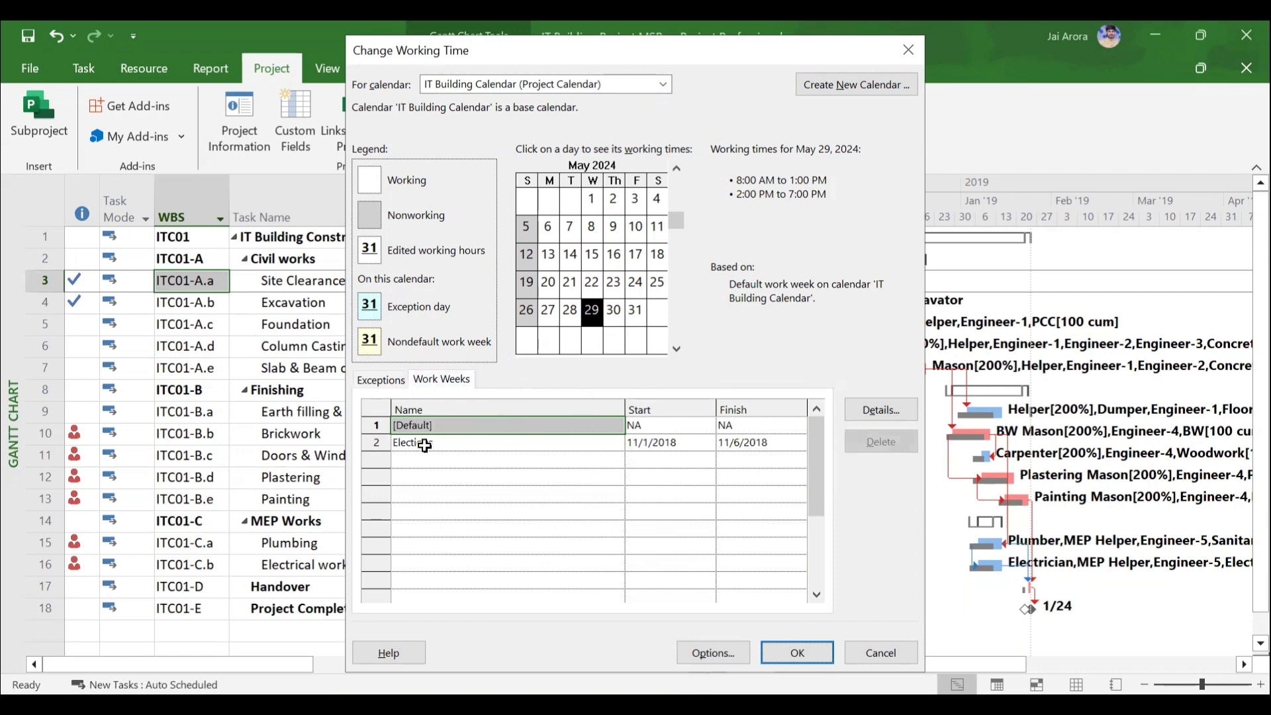
{"action": "left_click", "coordinate": [476, 449]}
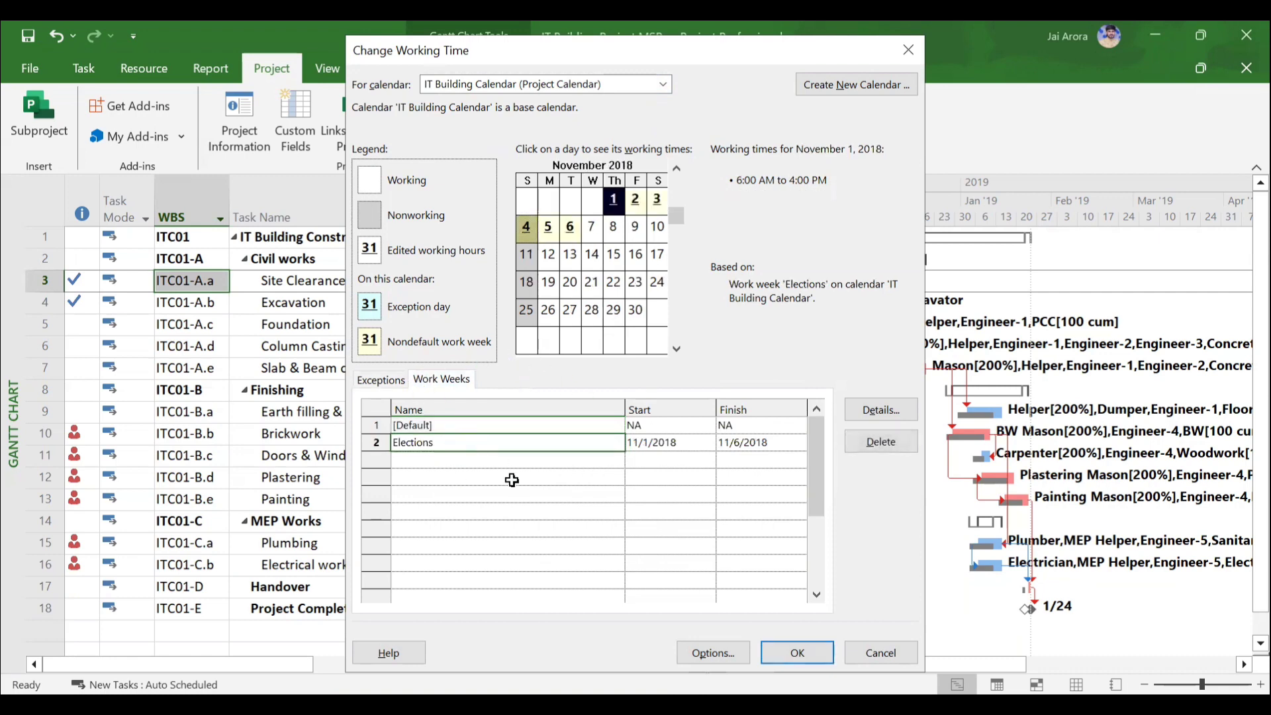
{"action": "left_click", "coordinate": [880, 413]}
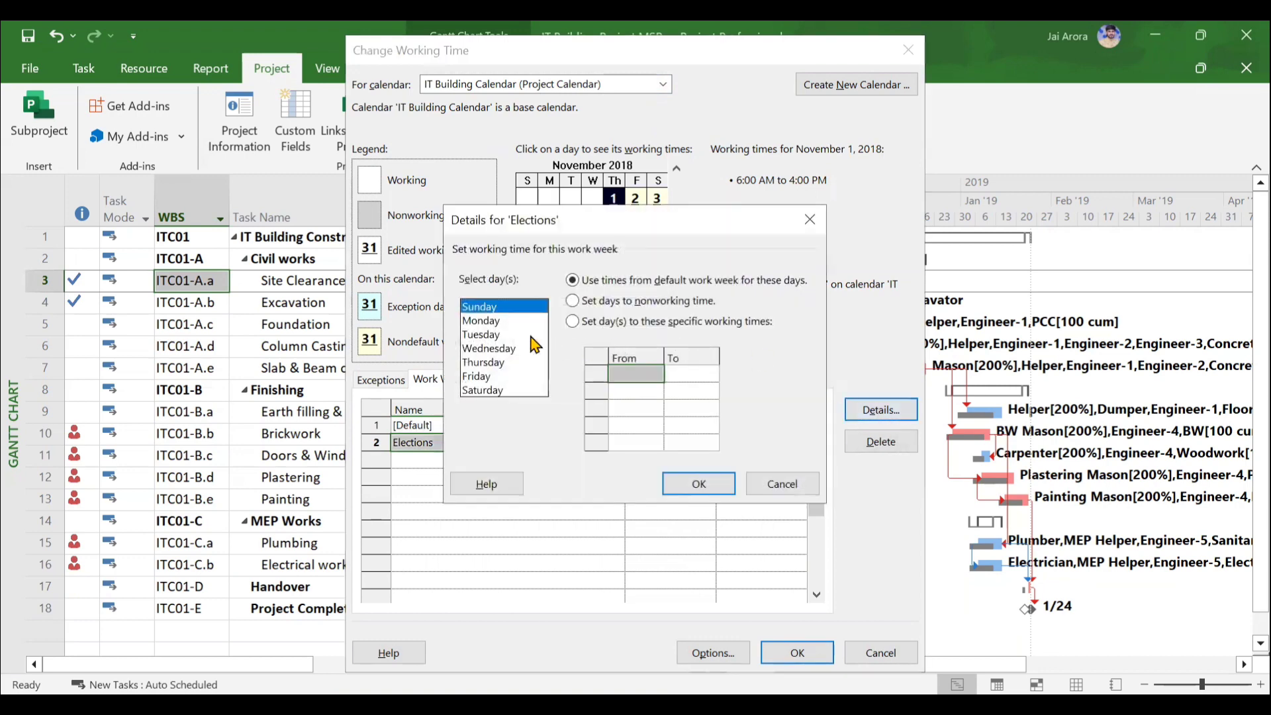
{"action": "left_click", "coordinate": [501, 321]}
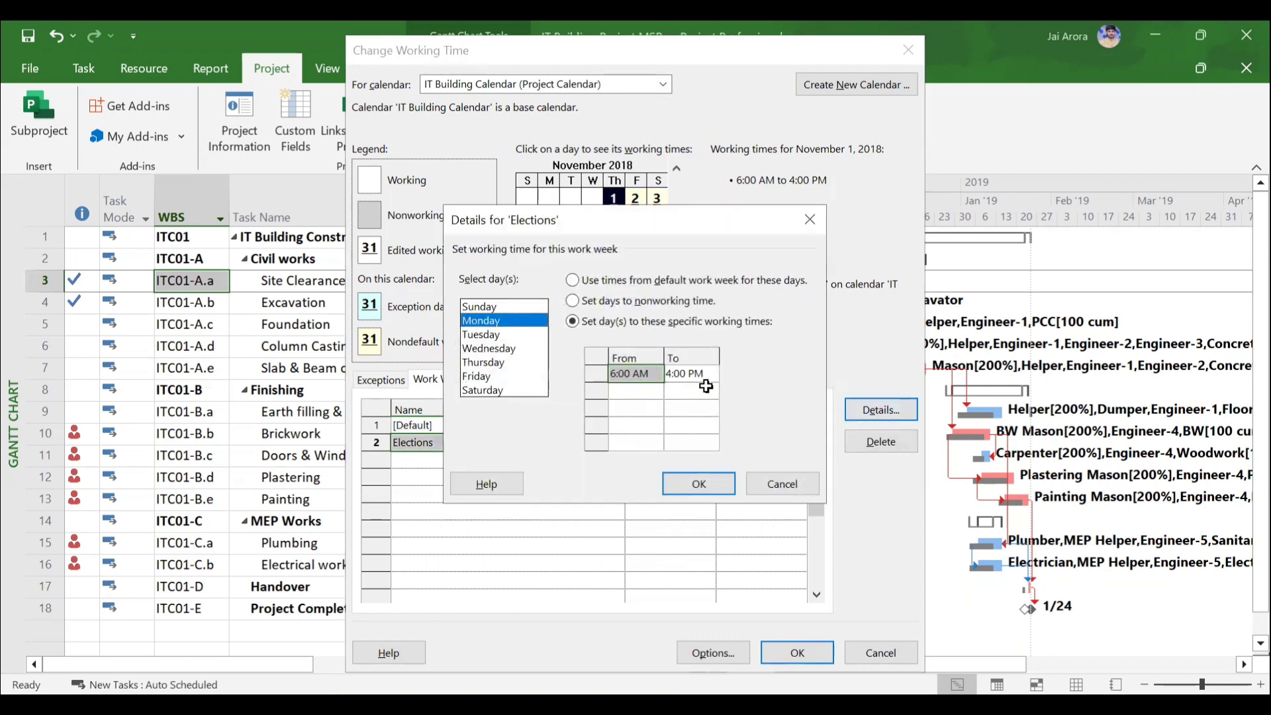
{"action": "left_click", "coordinate": [520, 335]}
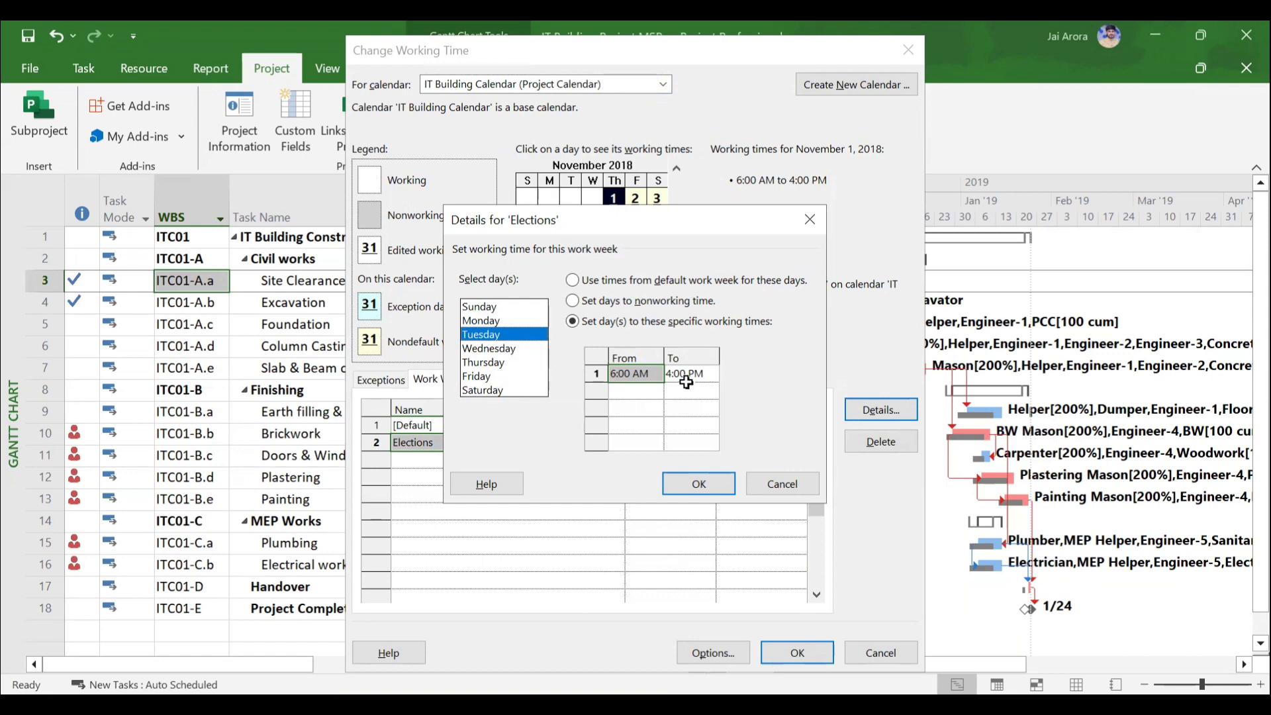
{"action": "left_click", "coordinate": [761, 490]}
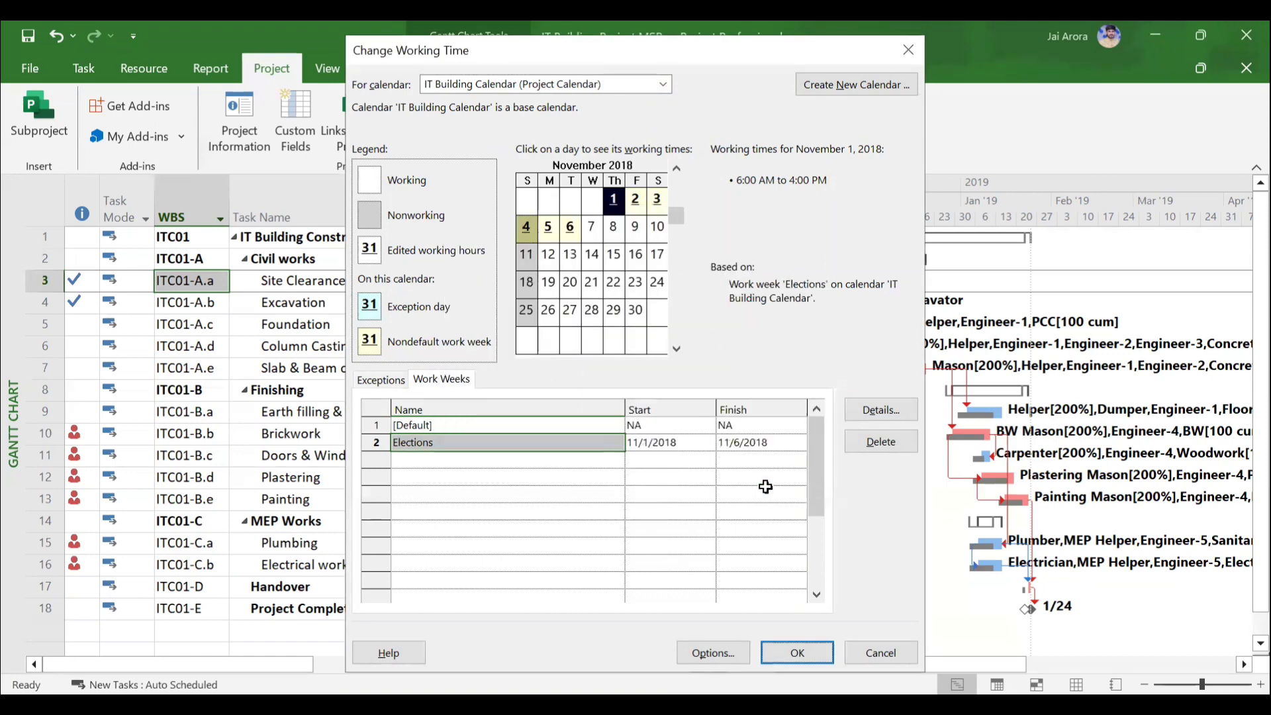
- Inspect Monday's working times in the calendar's default work week and close the working time settings
{"action": "left_click", "coordinate": [440, 425]}
{"action": "left_click", "coordinate": [901, 416]}
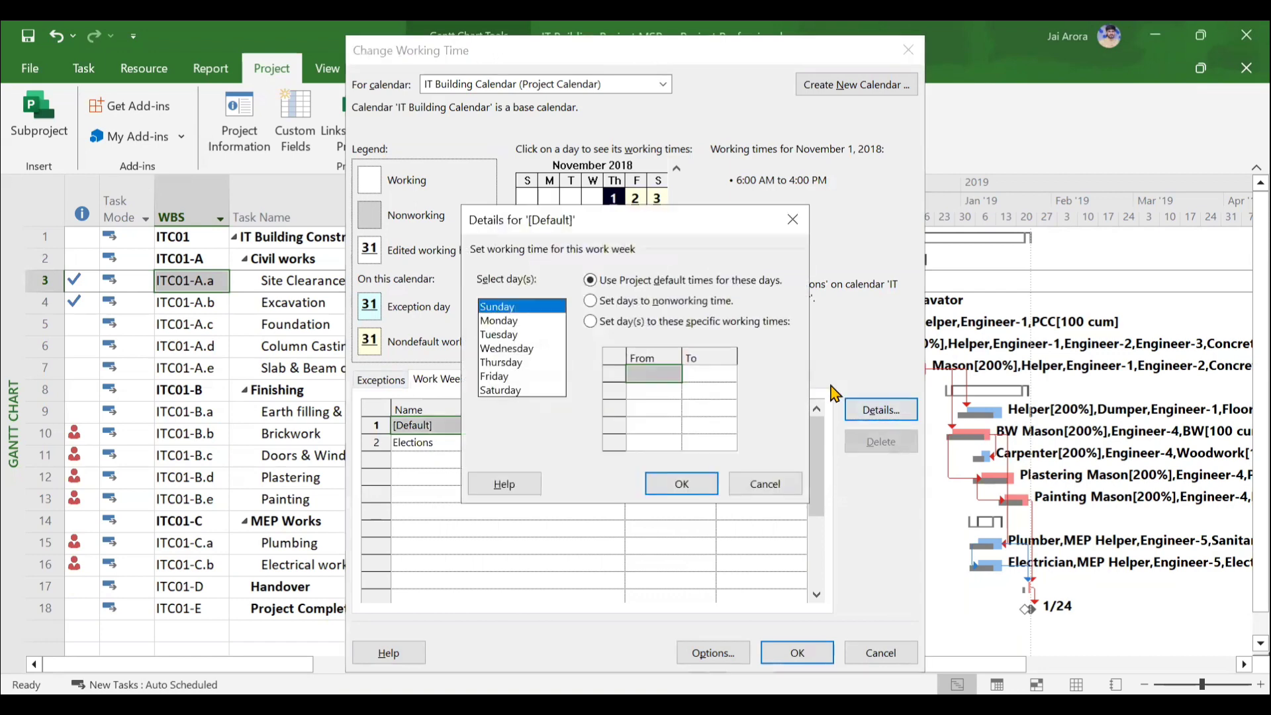
{"action": "left_click", "coordinate": [530, 321]}
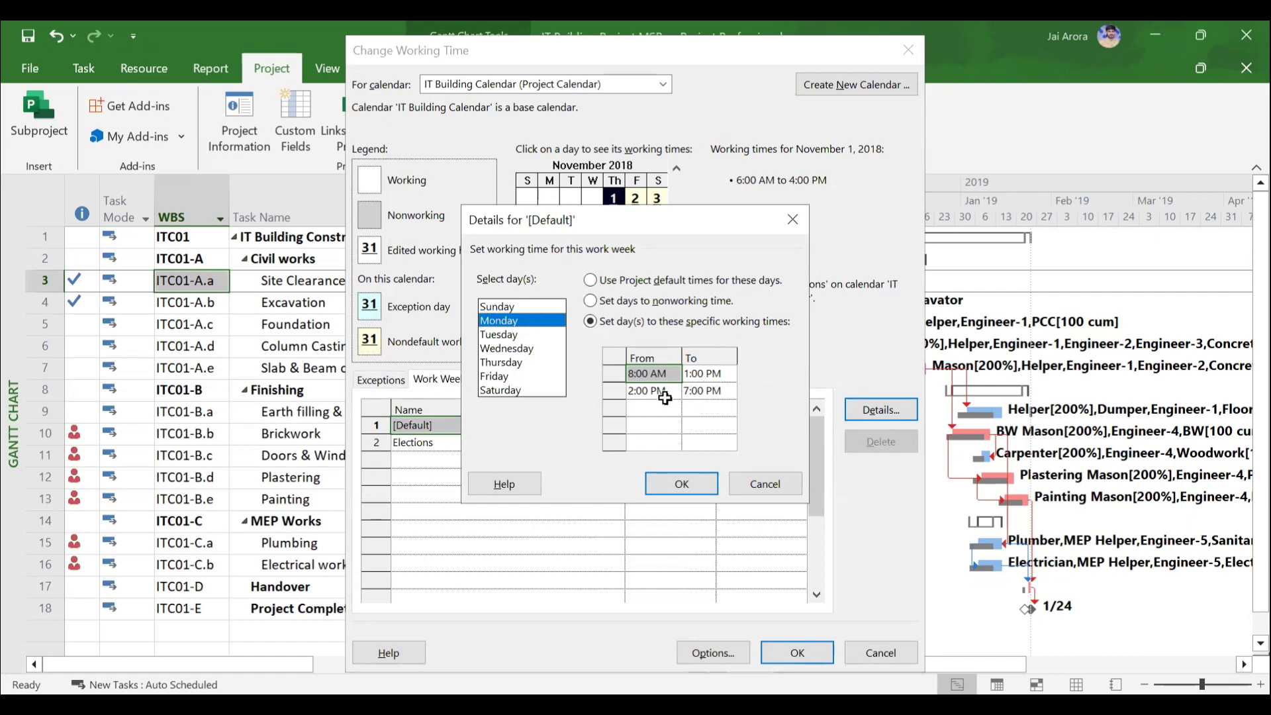
{"action": "left_click", "coordinate": [761, 486]}
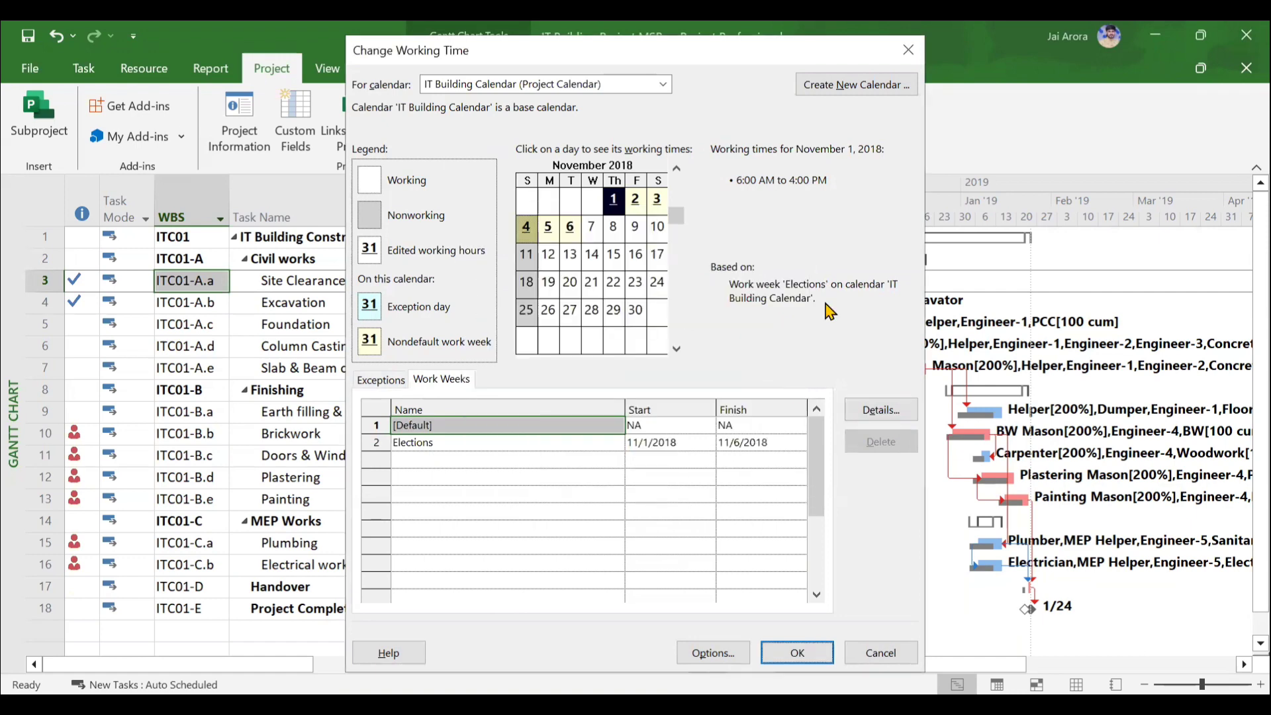
{"action": "left_click", "coordinate": [908, 49]}
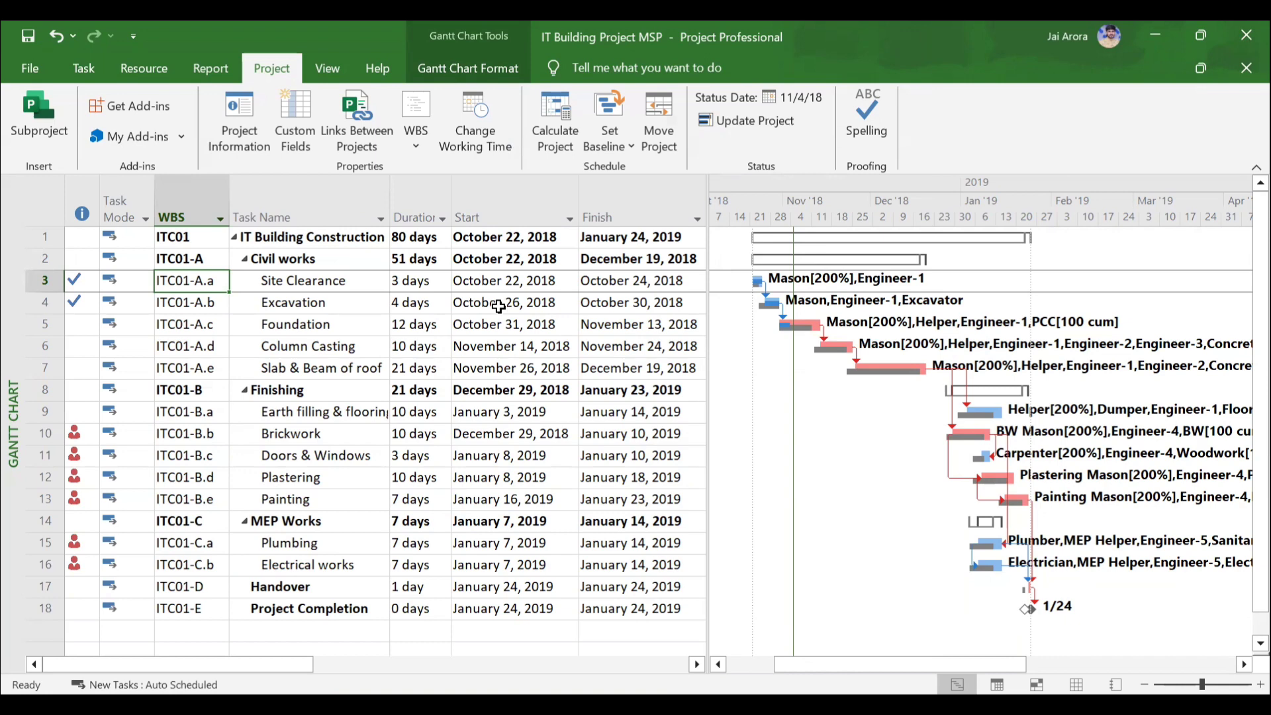
- Review the start date, scheduling direction, status date and calendar in the Project Information dialog, and close it
{"action": "left_click", "coordinate": [250, 138]}
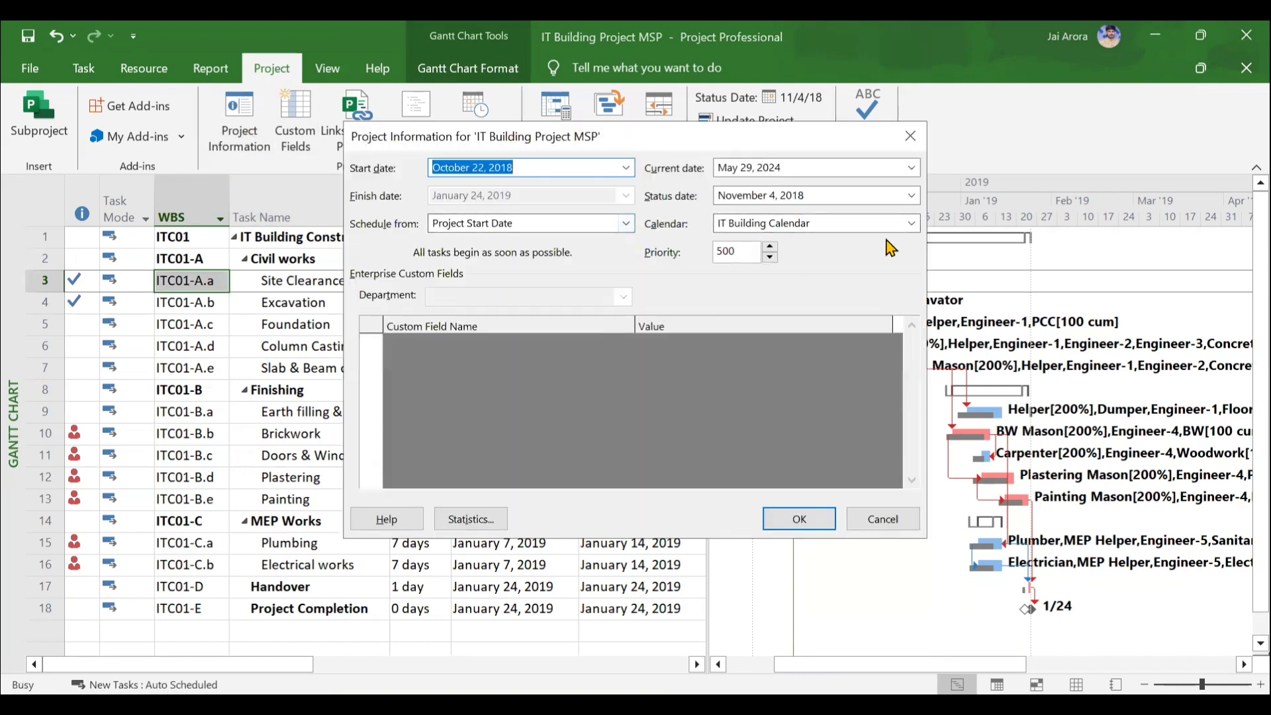
{"action": "left_click", "coordinate": [910, 136]}
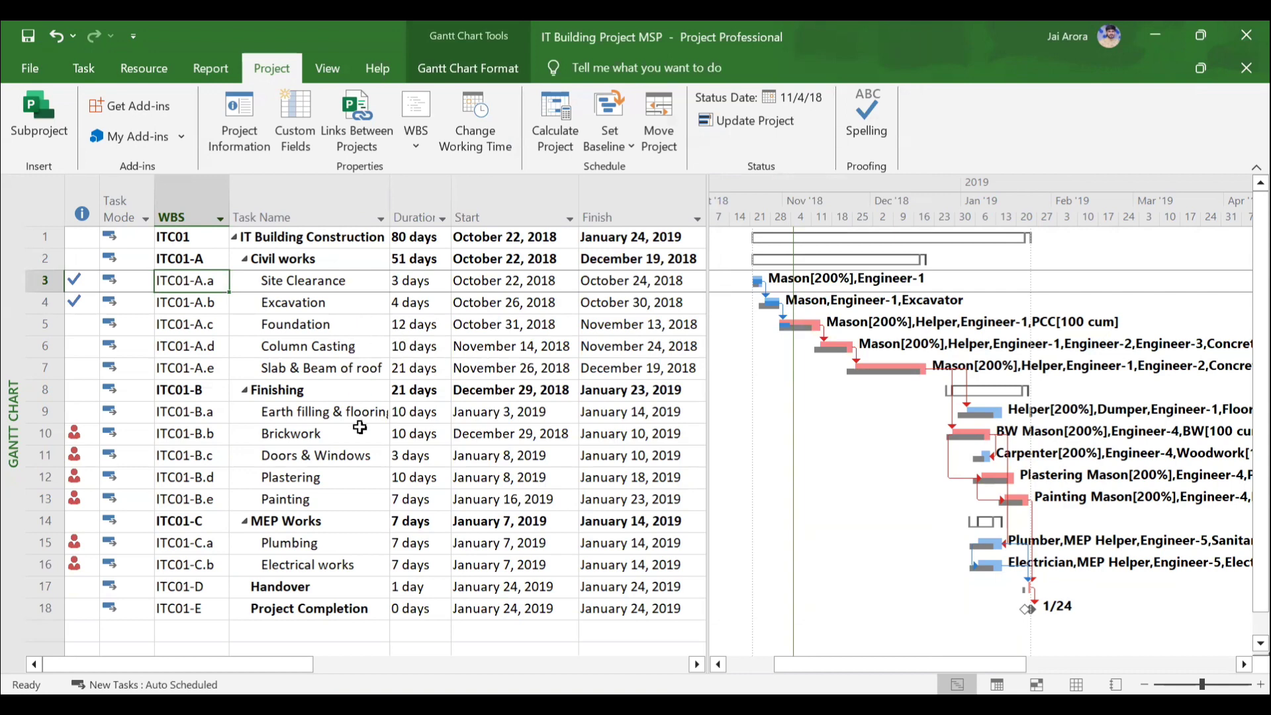
- Show the task details form for Plastering and examine the list of available constraint types
{"action": "left_click", "coordinate": [354, 473]}
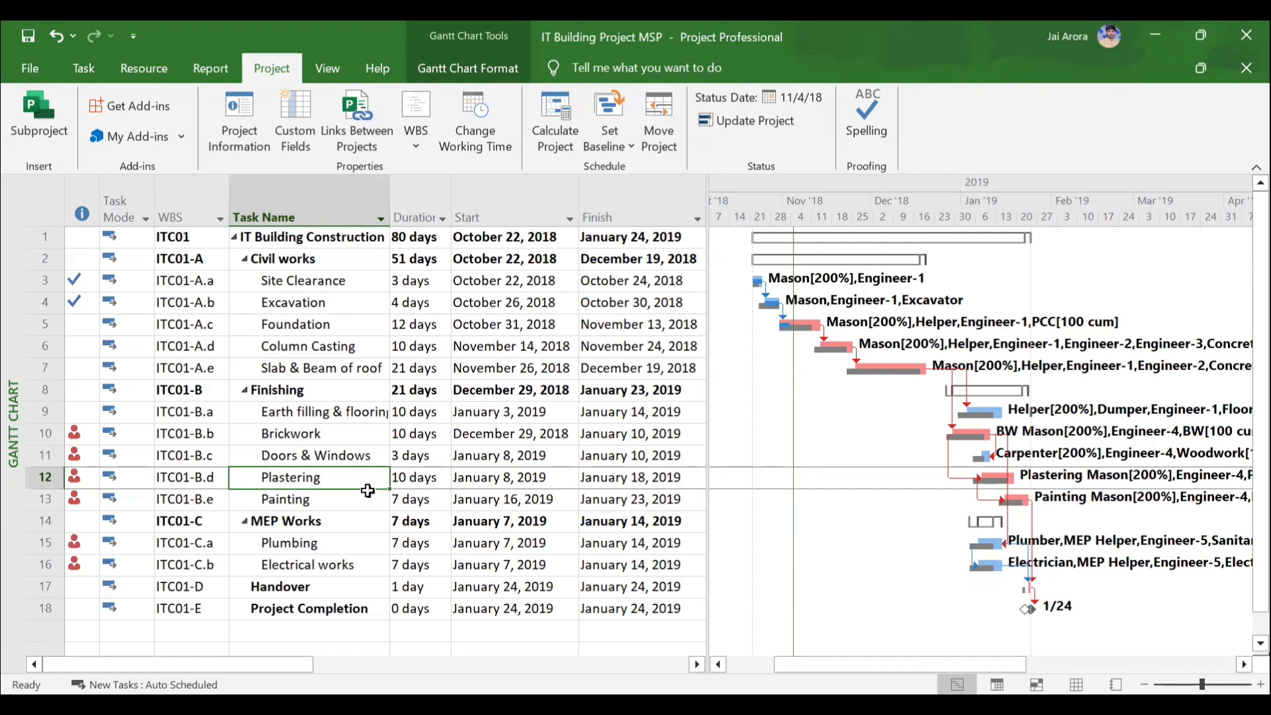
{"action": "left_click", "coordinate": [91, 75]}
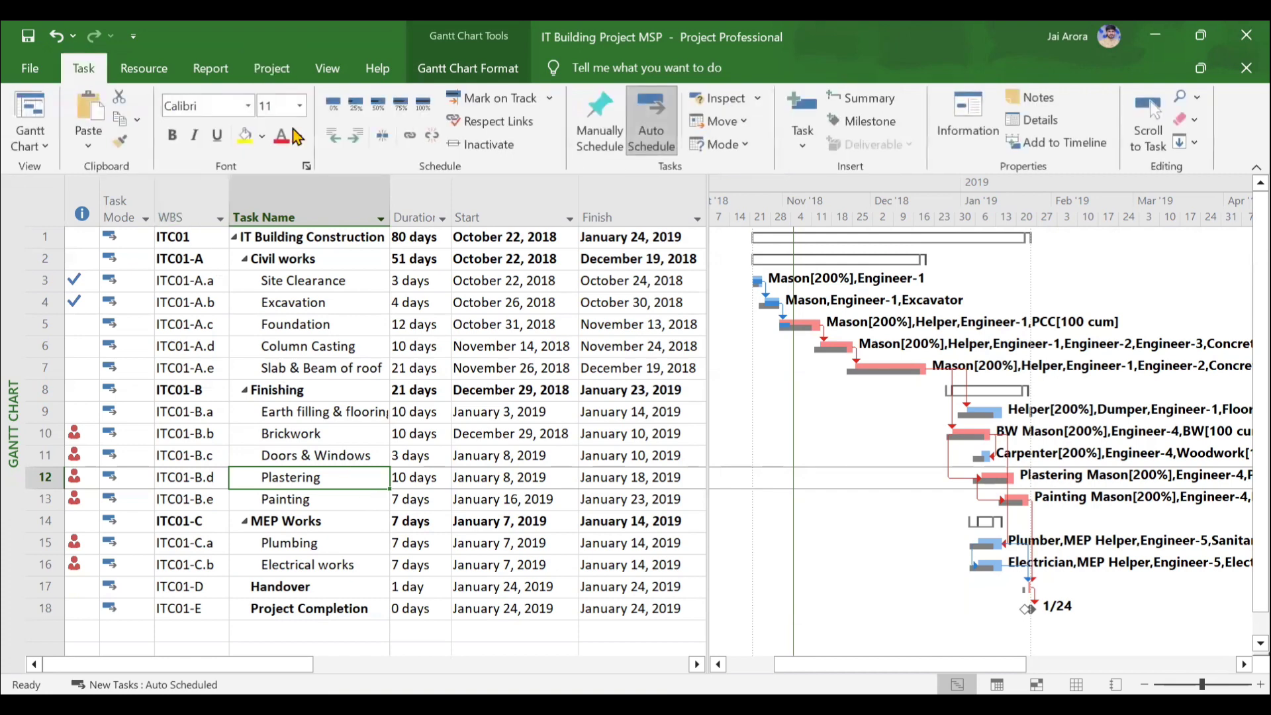
{"action": "left_click", "coordinate": [1031, 119]}
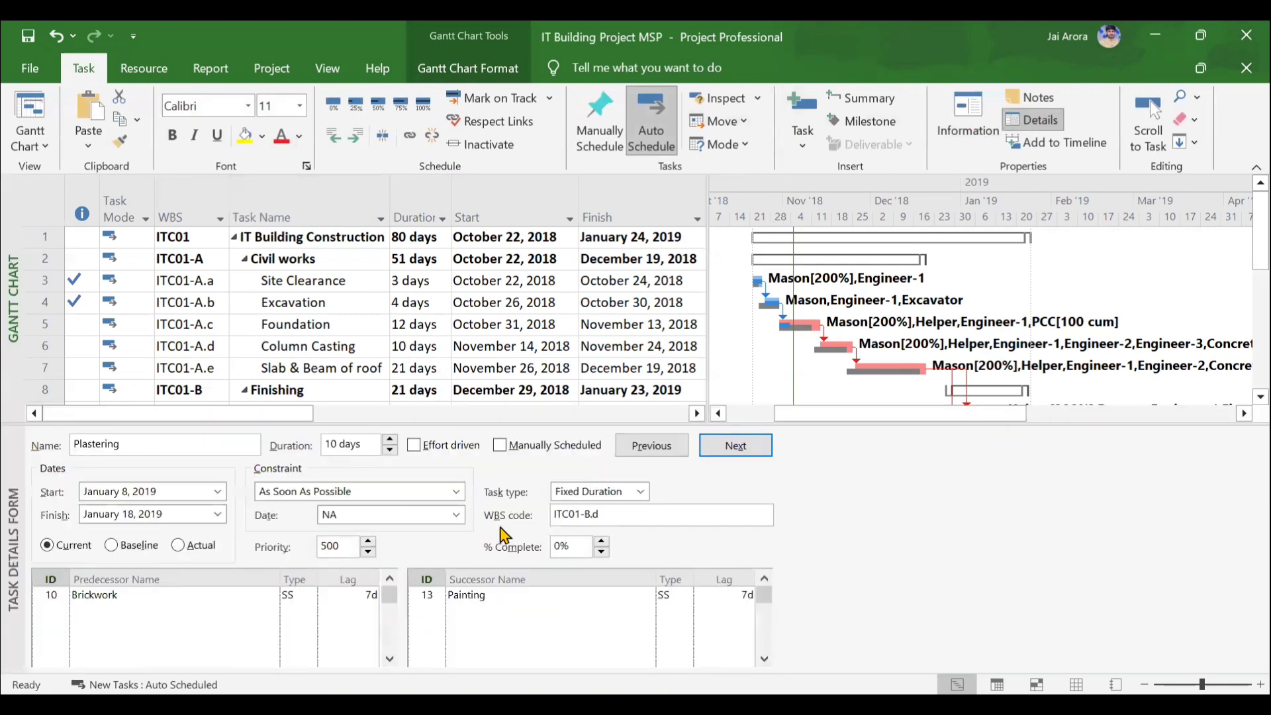
{"action": "left_click", "coordinate": [458, 495]}
{"action": "left_click", "coordinate": [458, 497]}
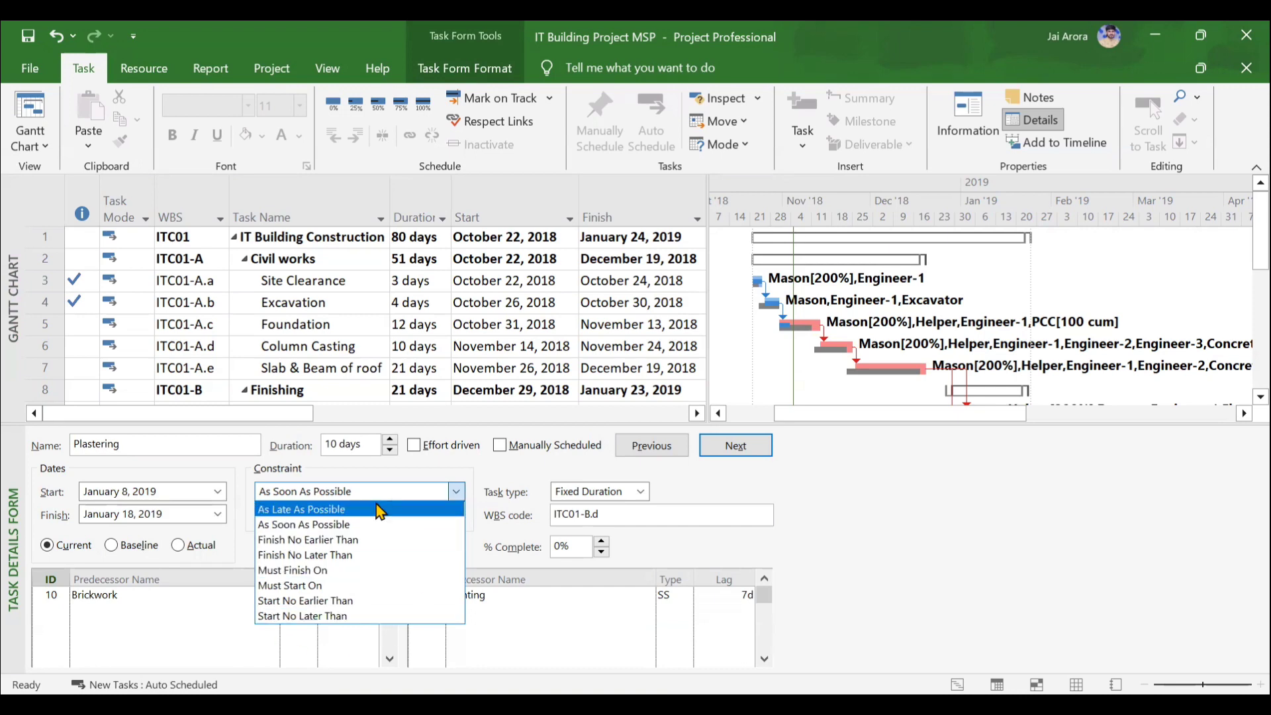
{"action": "left_click", "coordinate": [456, 491]}
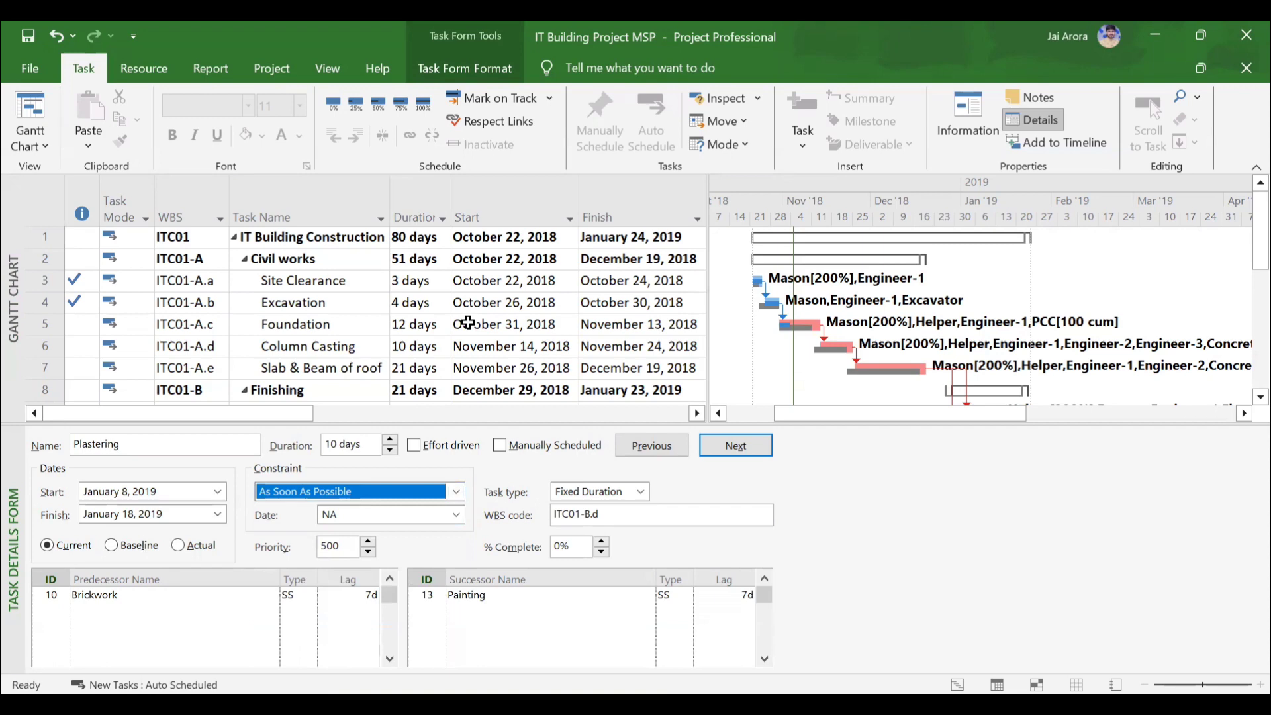
- Close the task details form and examine the labour, material and equipment resources listed in the Resource Sheet
{"action": "left_click", "coordinate": [1057, 121]}
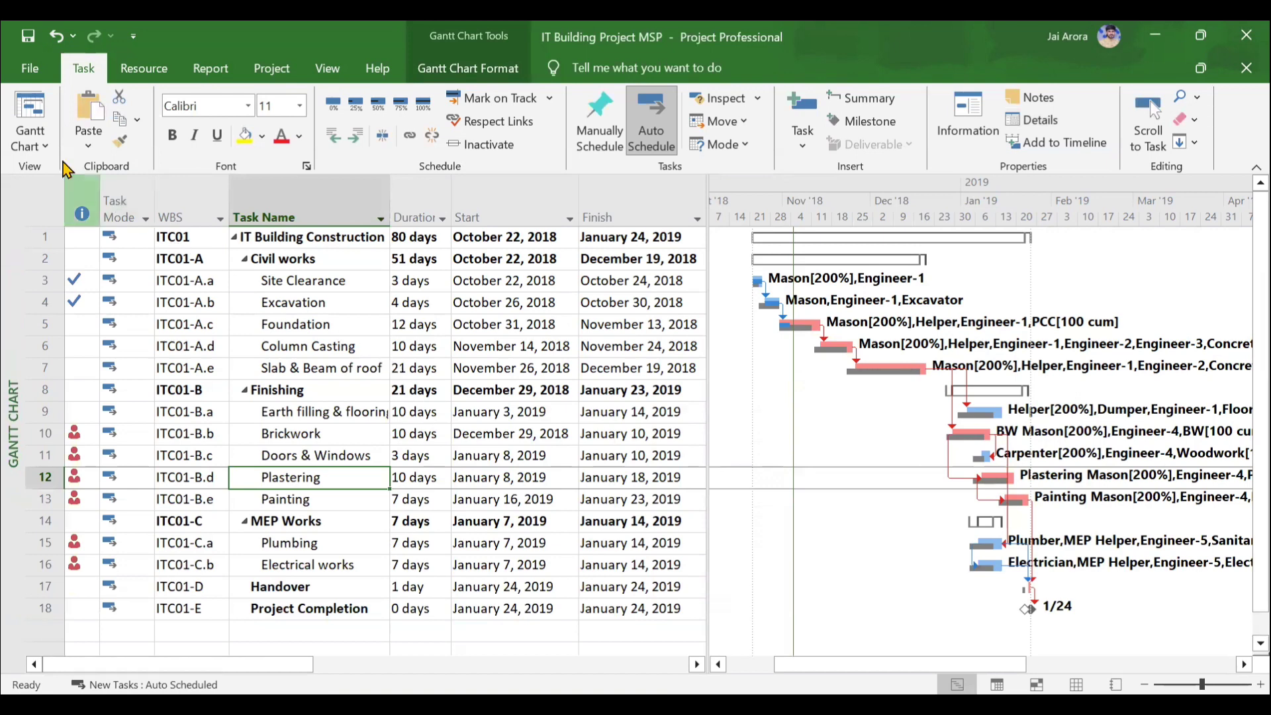
{"action": "left_click", "coordinate": [37, 143]}
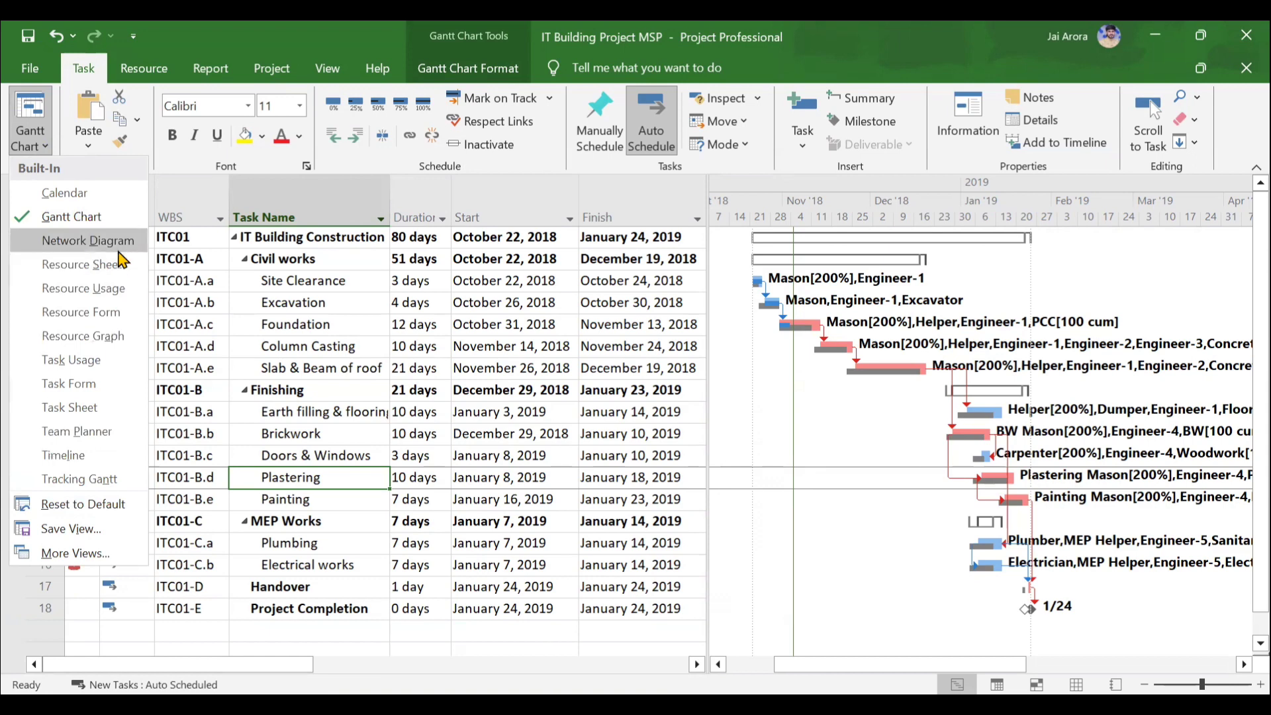
{"action": "left_click", "coordinate": [81, 265]}
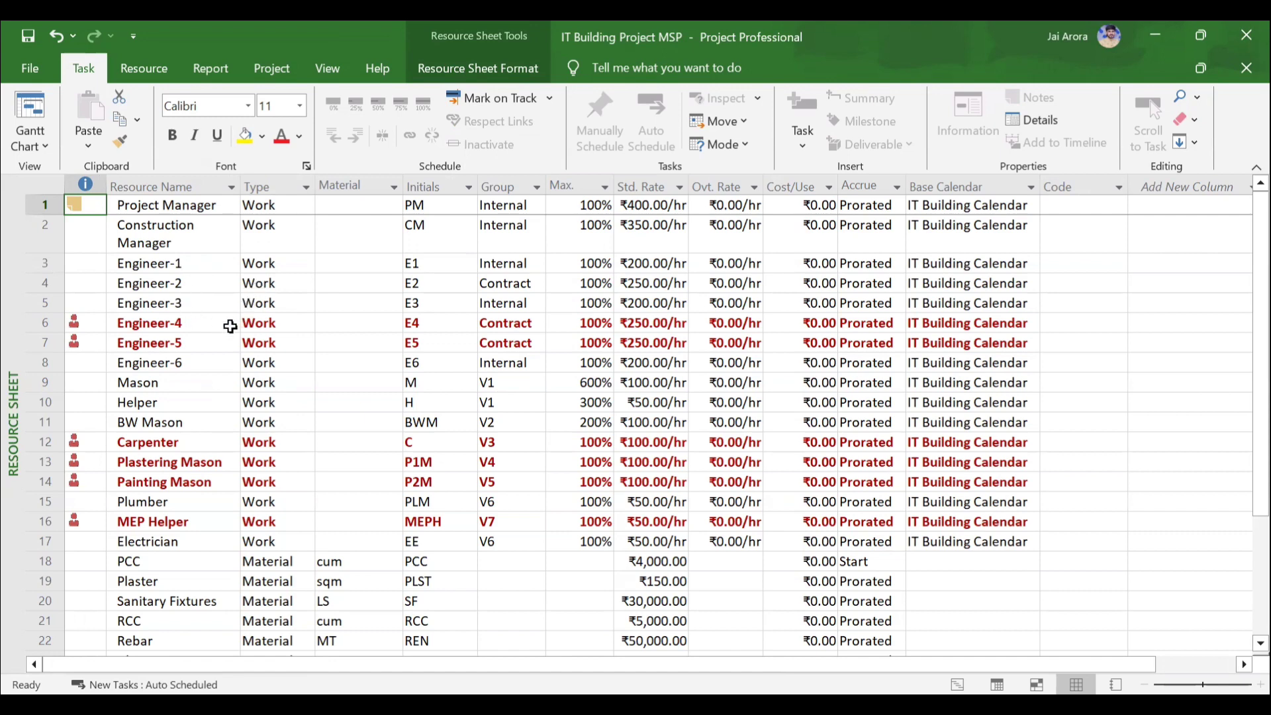
{"action": "scroll", "coordinate": [193, 307], "scroll_direction": "down", "scroll_amount": 3}
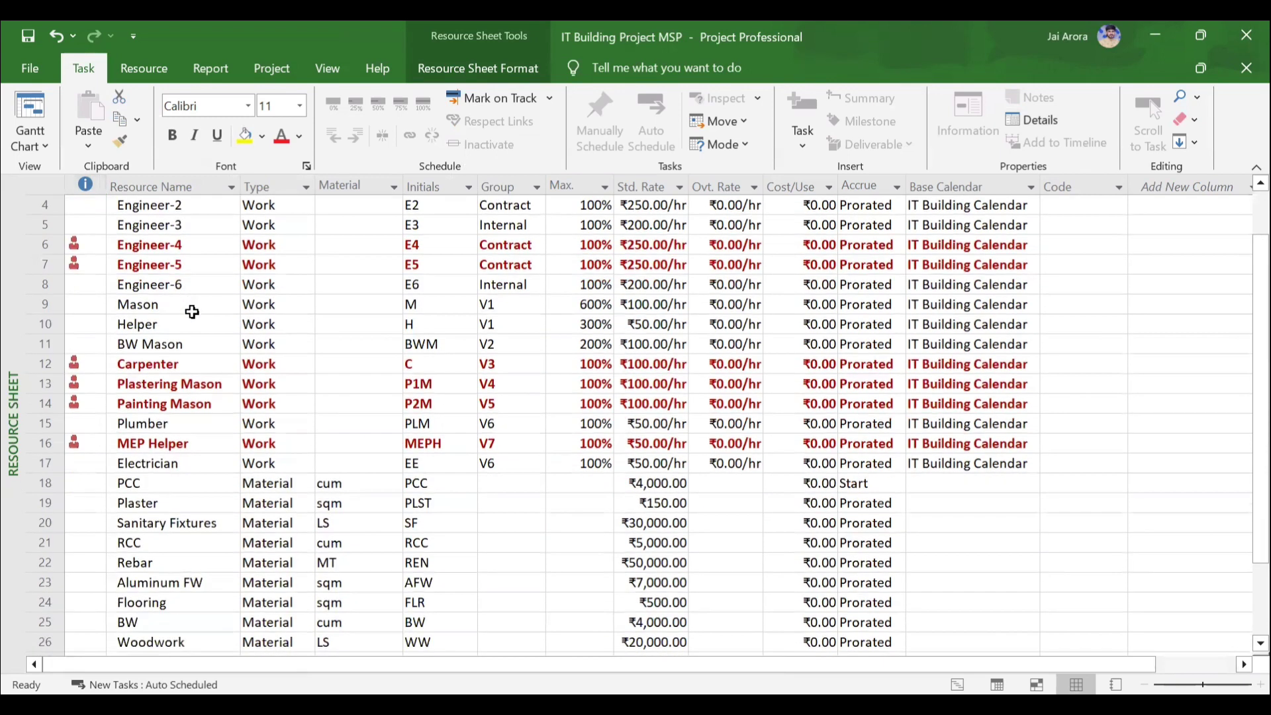
{"action": "left_click", "coordinate": [180, 303]}
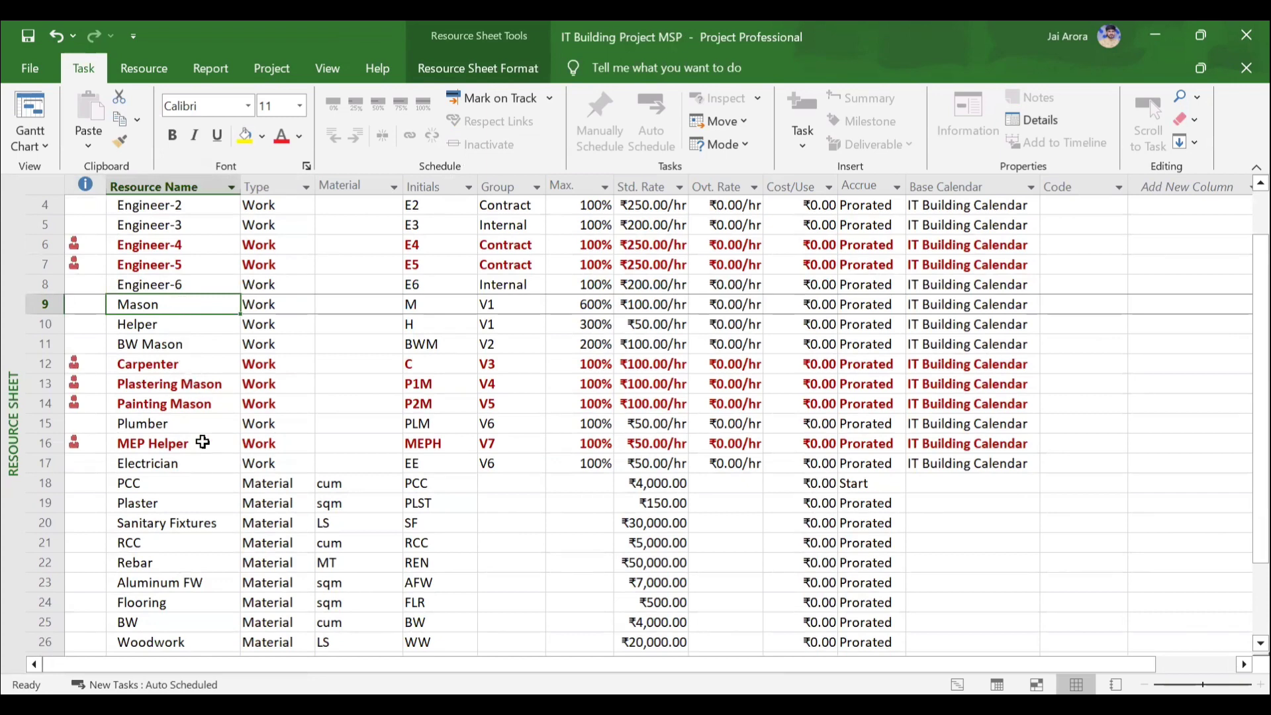
{"action": "scroll", "coordinate": [203, 442], "scroll_direction": "down", "scroll_amount": 3}
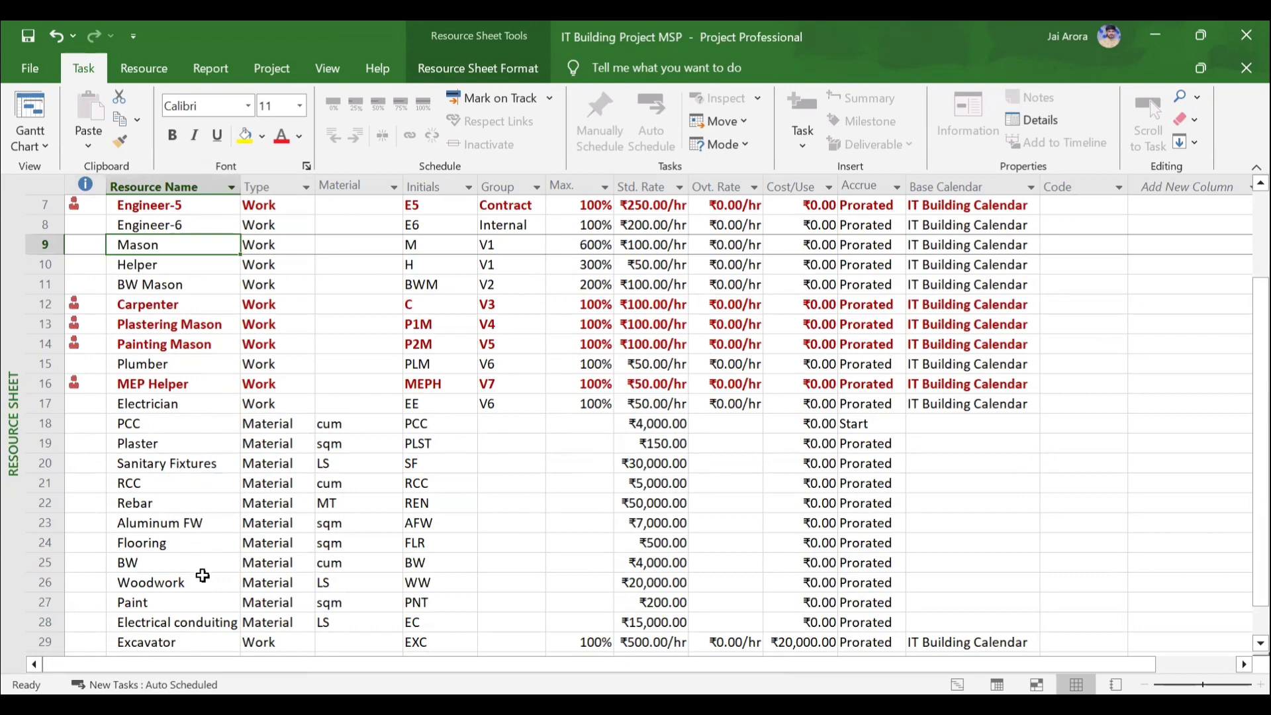
{"action": "scroll", "coordinate": [202, 574], "scroll_direction": "down", "scroll_amount": 1}
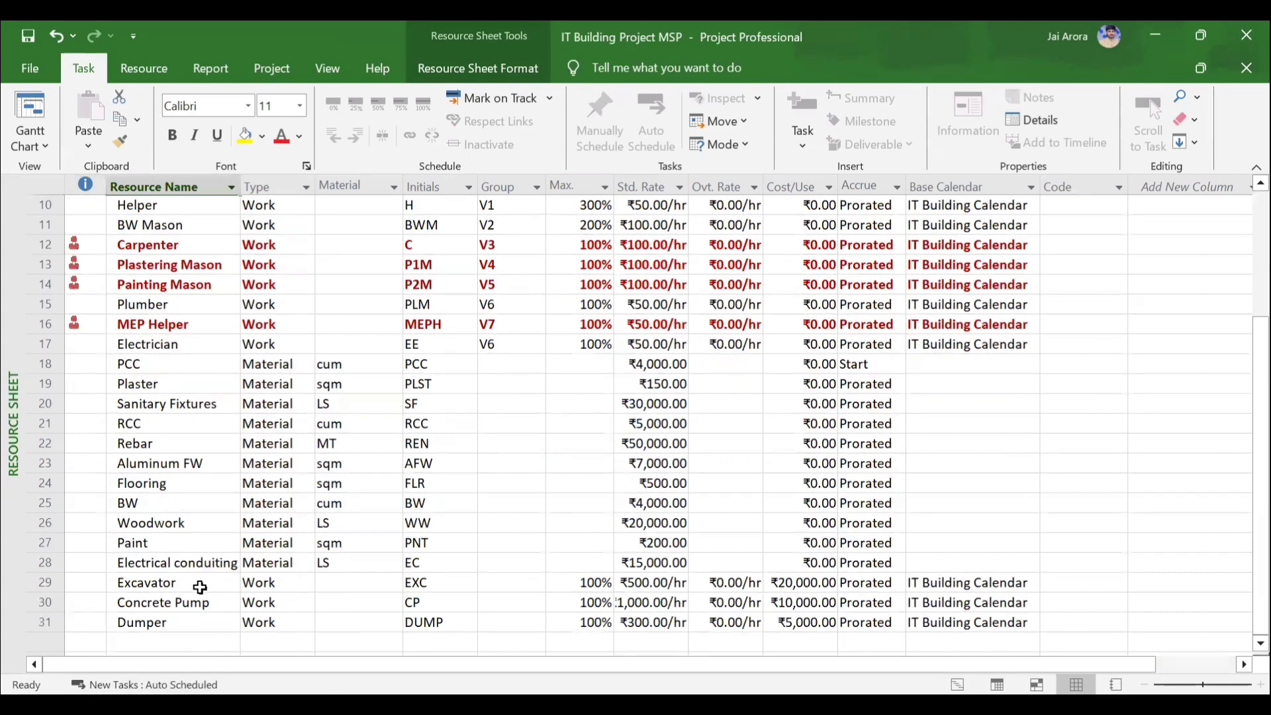
- Check the resource types offered by the Type column's filter in the Resource Sheet, leaving the filter unchanged
{"action": "scroll", "coordinate": [306, 520], "scroll_direction": "up", "scroll_amount": 3}
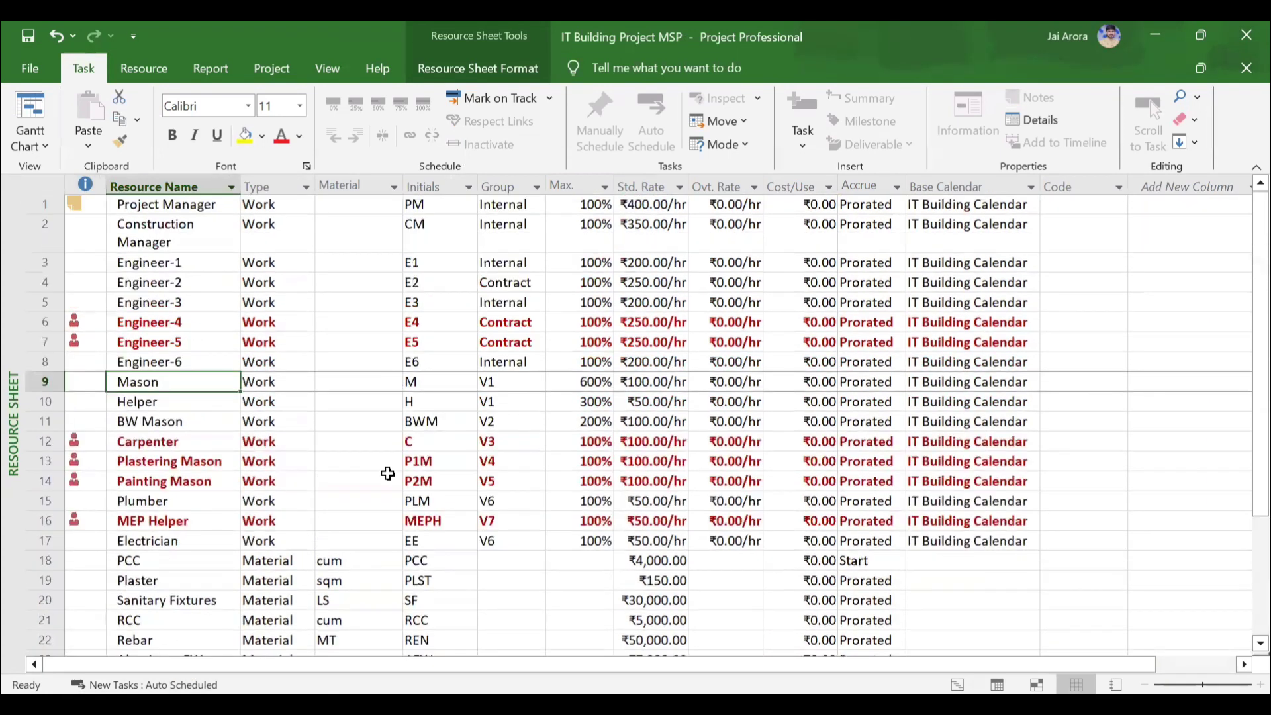
{"action": "left_click", "coordinate": [306, 194]}
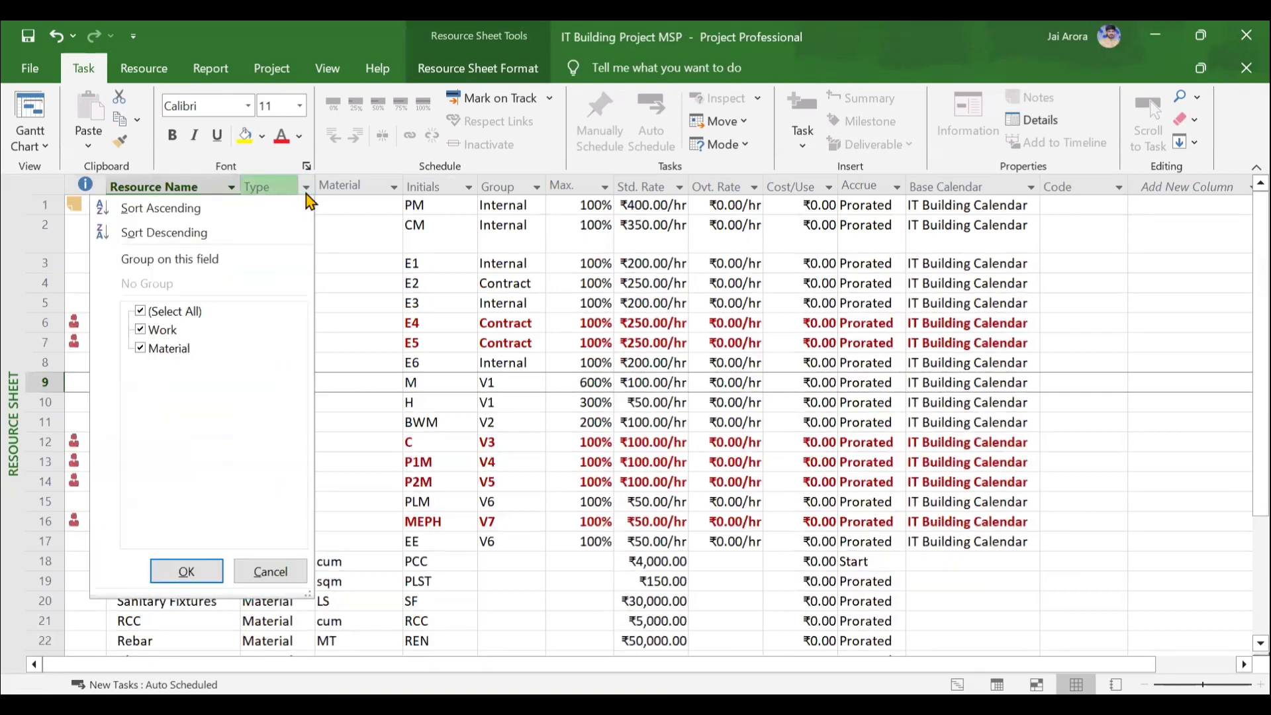
{"action": "left_click", "coordinate": [389, 328]}
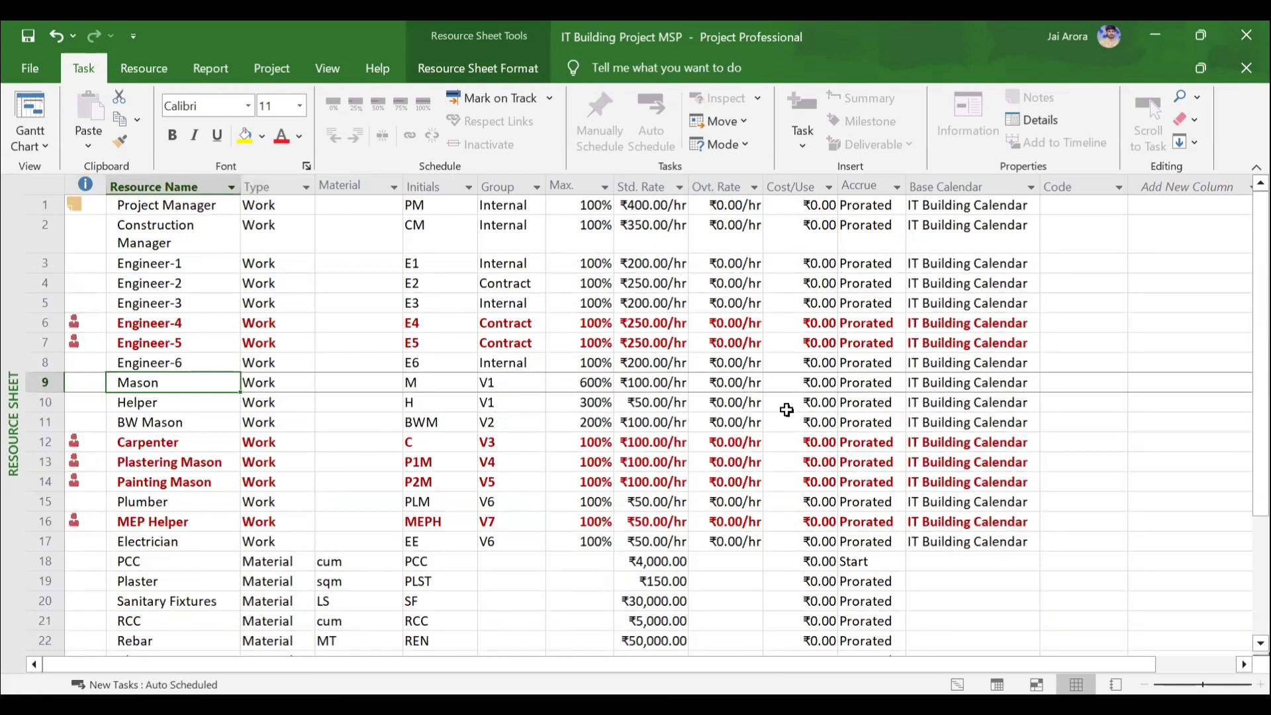
- Examine the resources' cost-per-use values and the Accrue column's filter options, dismissing the filter without applying it
{"action": "scroll", "coordinate": [786, 410], "scroll_direction": "down", "scroll_amount": 3}
{"action": "scroll", "coordinate": [786, 410], "scroll_direction": "down", "scroll_amount": 2}
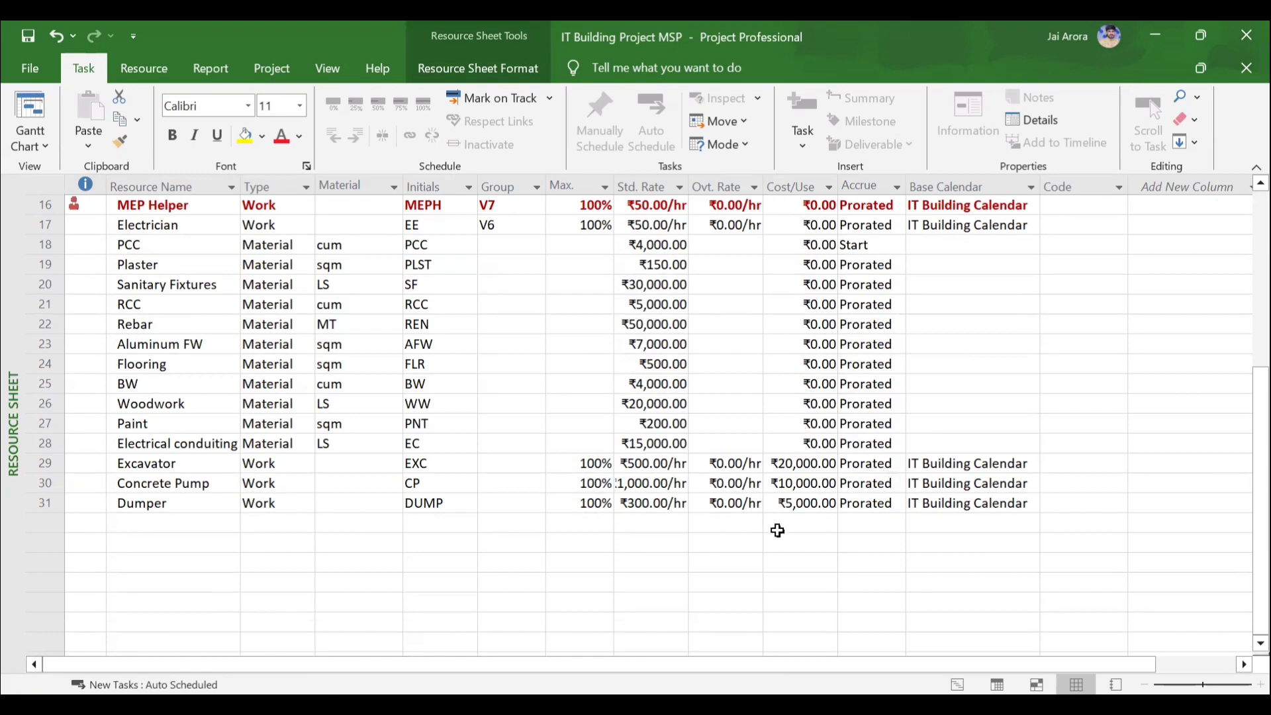
{"action": "scroll", "coordinate": [777, 531], "scroll_direction": "up", "scroll_amount": 1}
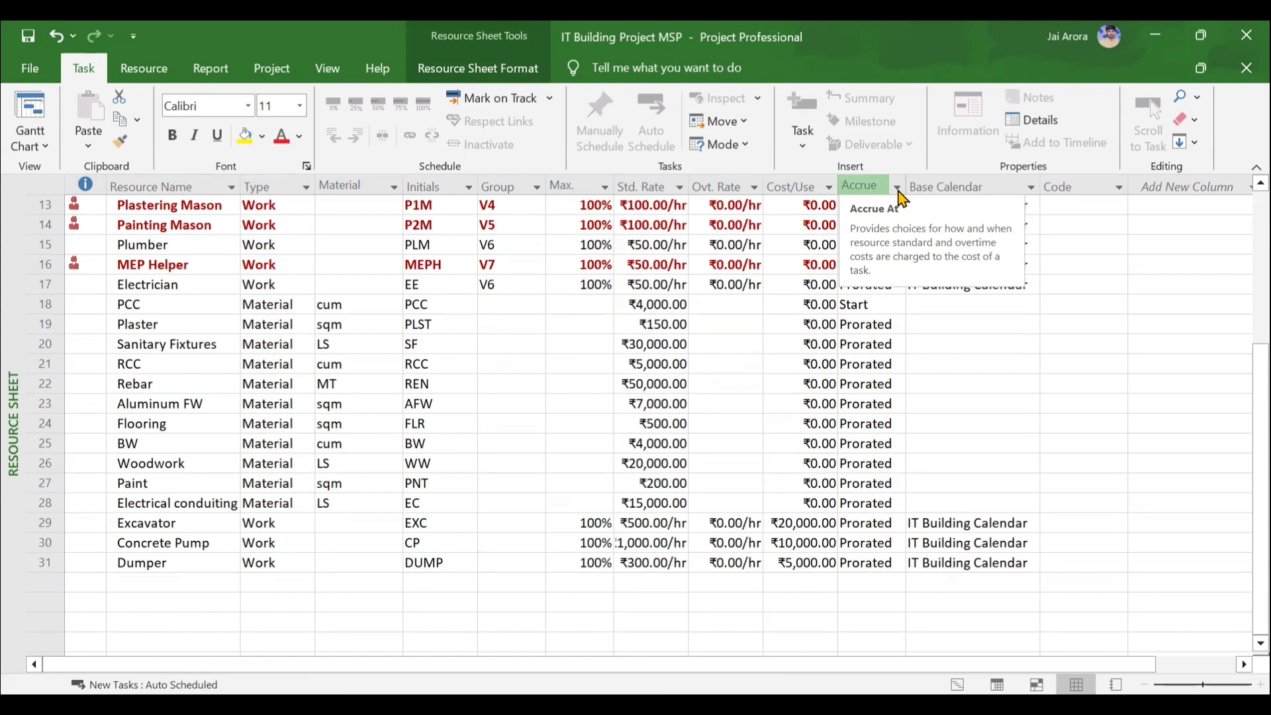
{"action": "left_click", "coordinate": [898, 188]}
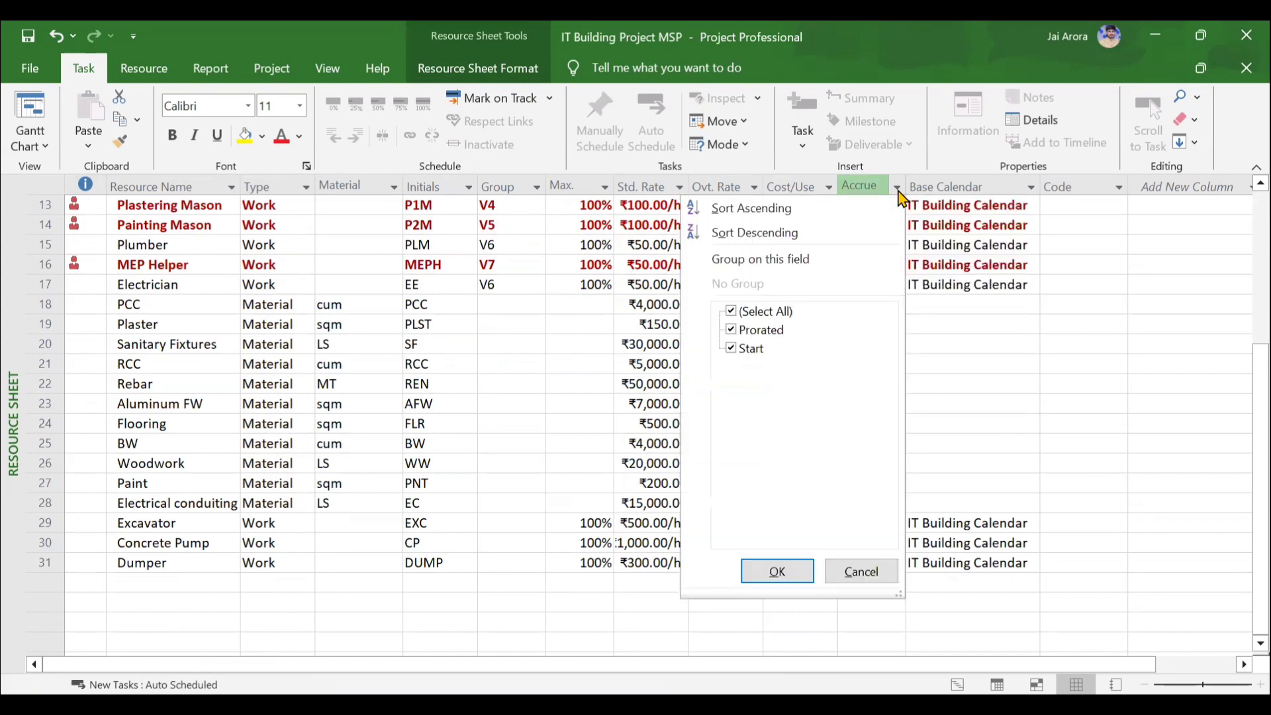
{"action": "left_click", "coordinate": [878, 572]}
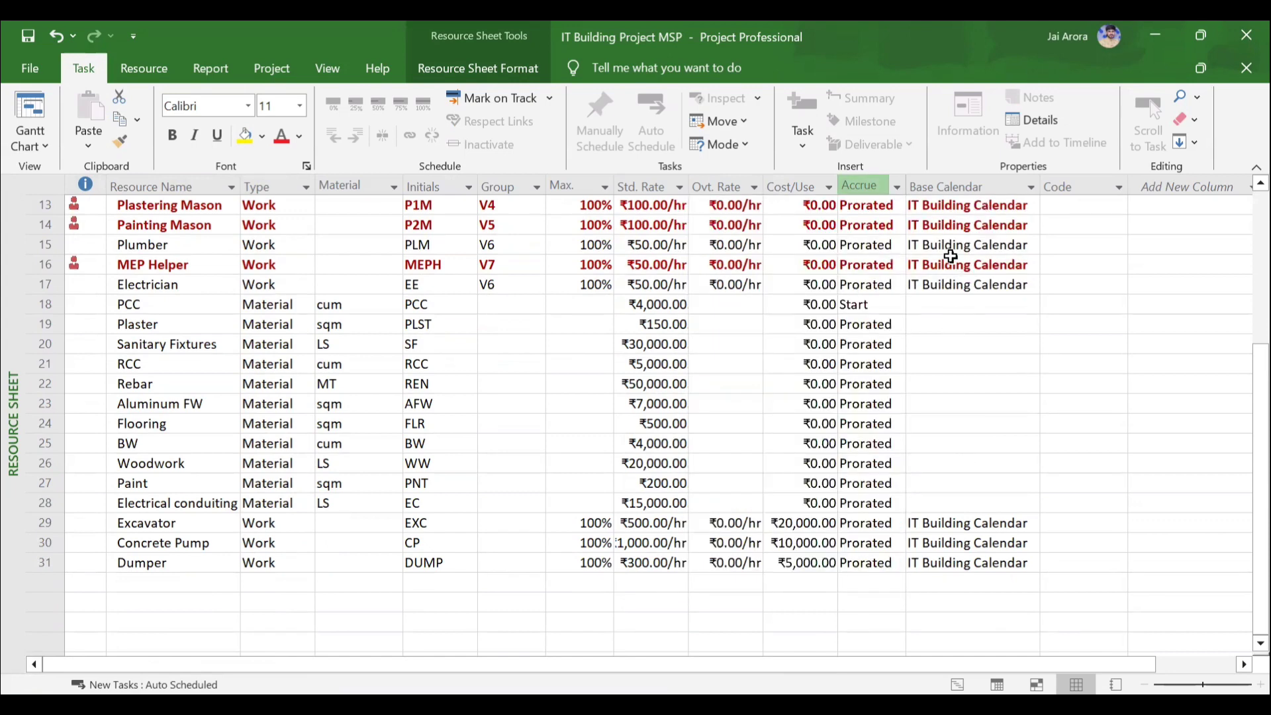
{"action": "scroll", "coordinate": [591, 332], "scroll_direction": "up", "scroll_amount": 4}
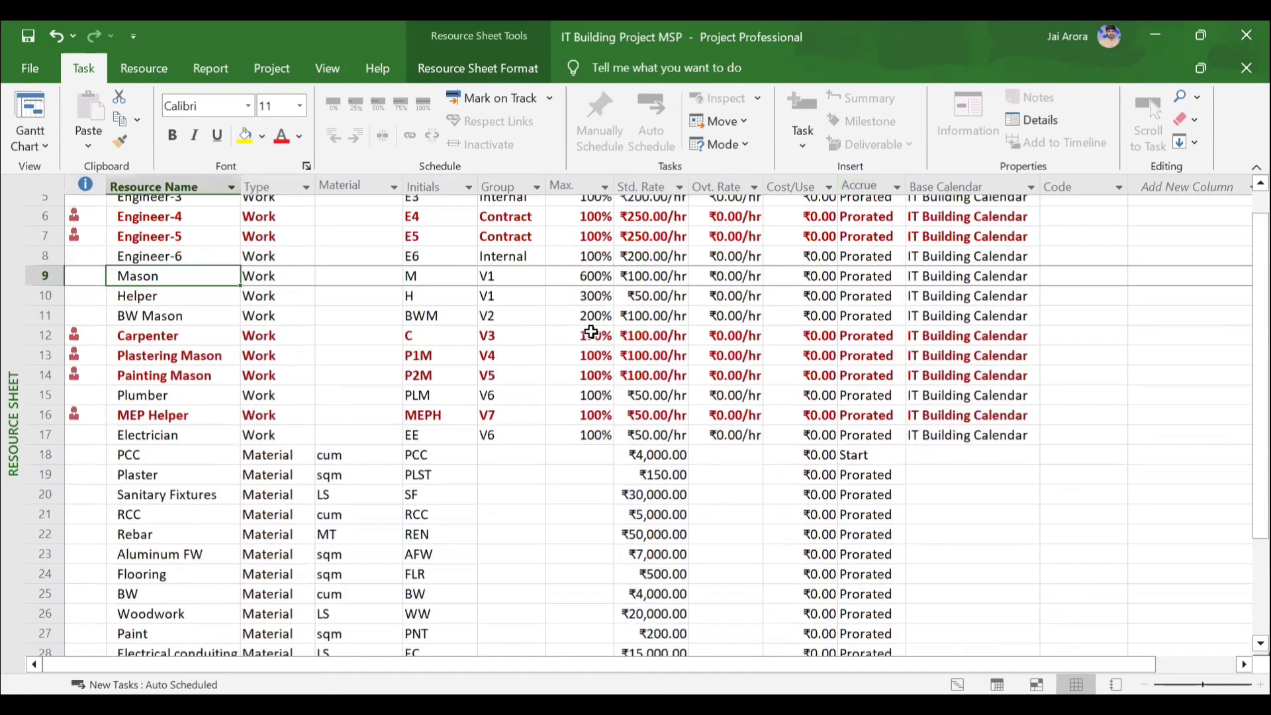
- Return to the Gantt Chart and examine the available task types in the details form for Site Clearance
{"action": "left_click", "coordinate": [37, 116]}
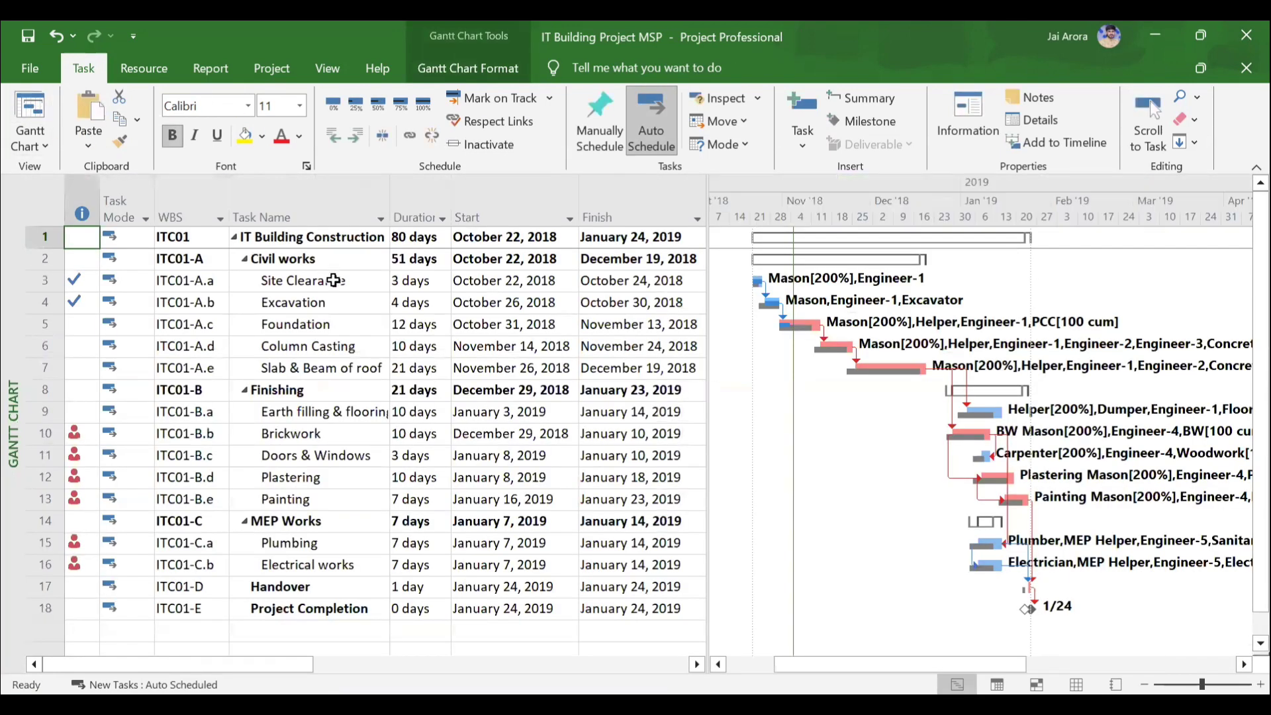
{"action": "left_click", "coordinate": [334, 280]}
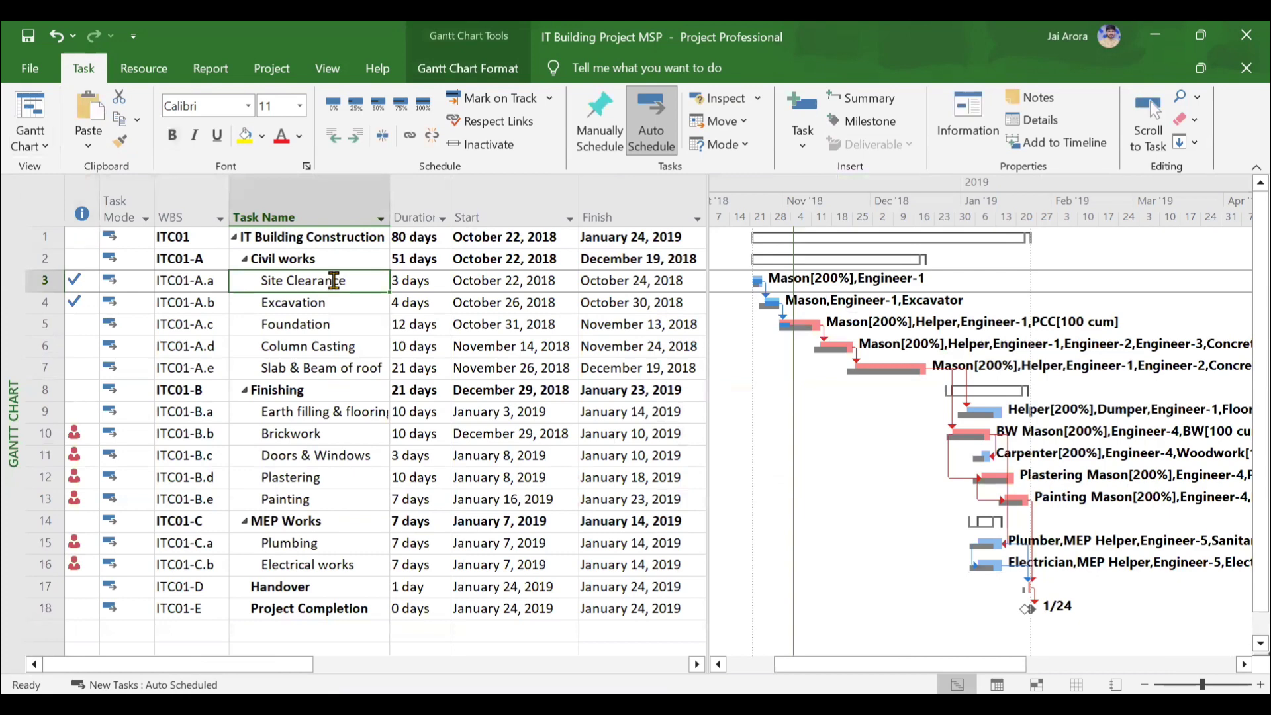
{"action": "left_click", "coordinate": [1034, 121]}
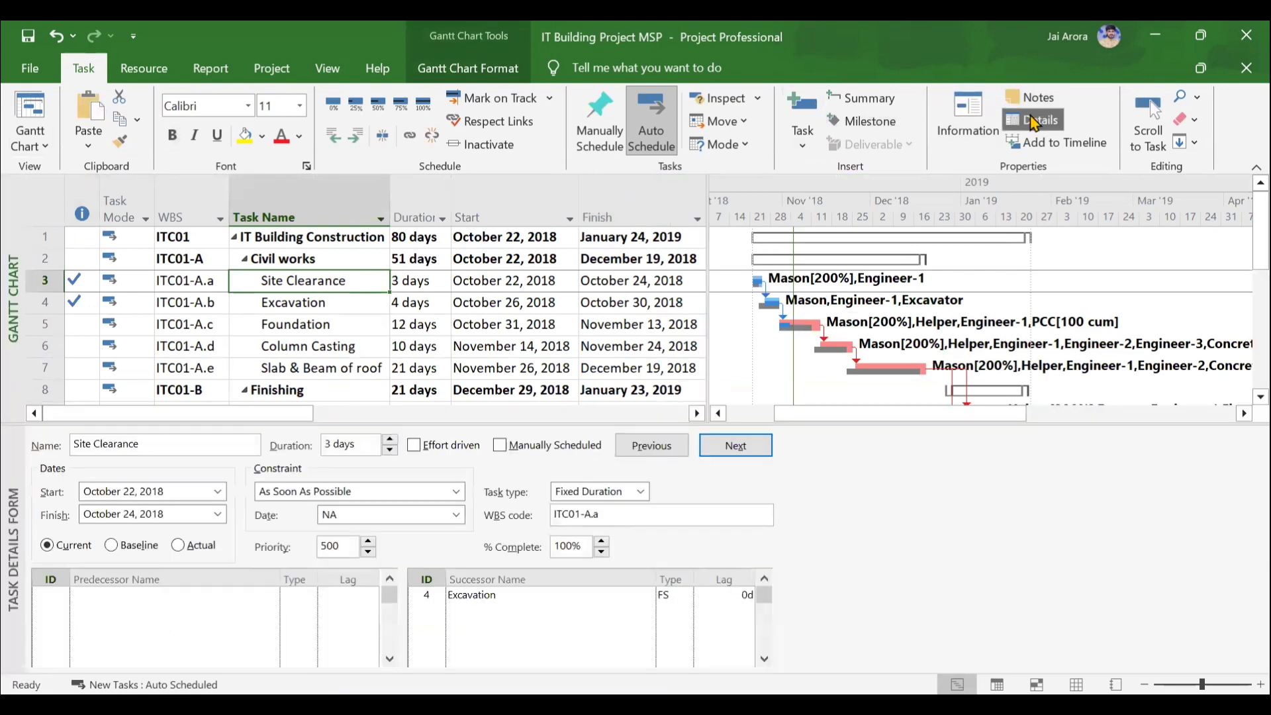
{"action": "left_click", "coordinate": [642, 497]}
{"action": "left_click", "coordinate": [643, 499]}
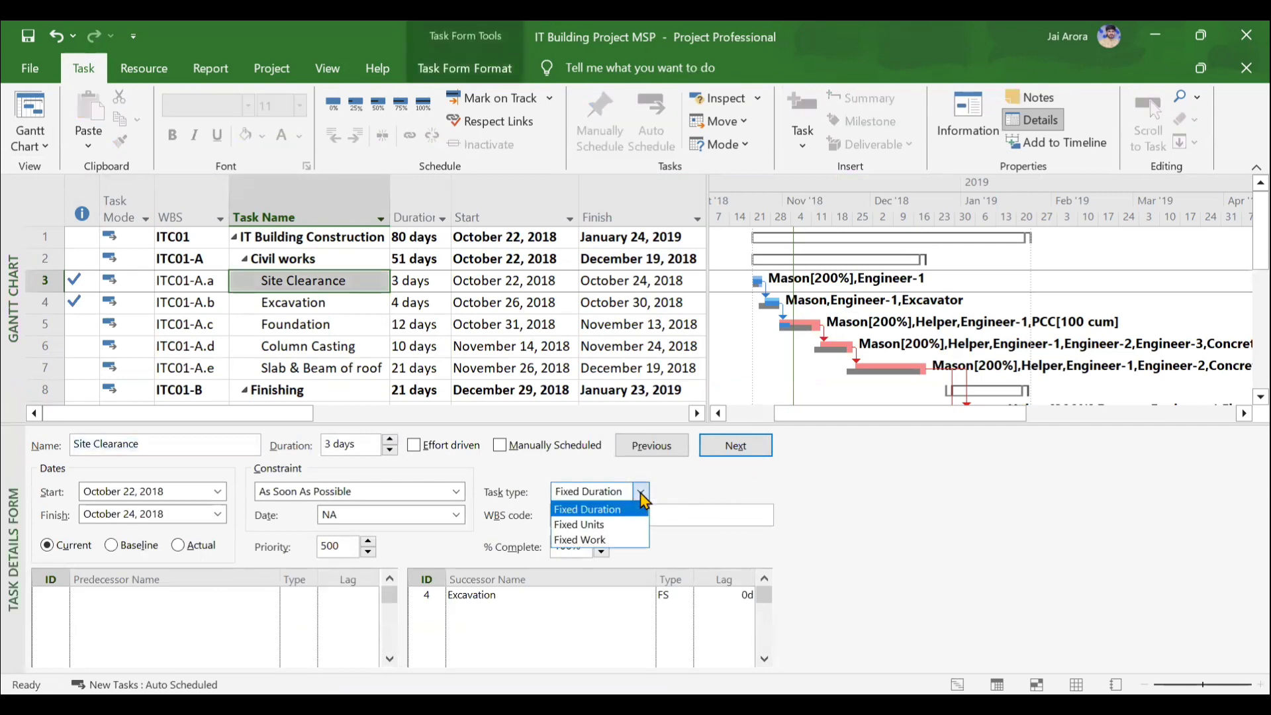
{"action": "left_click", "coordinate": [641, 500]}
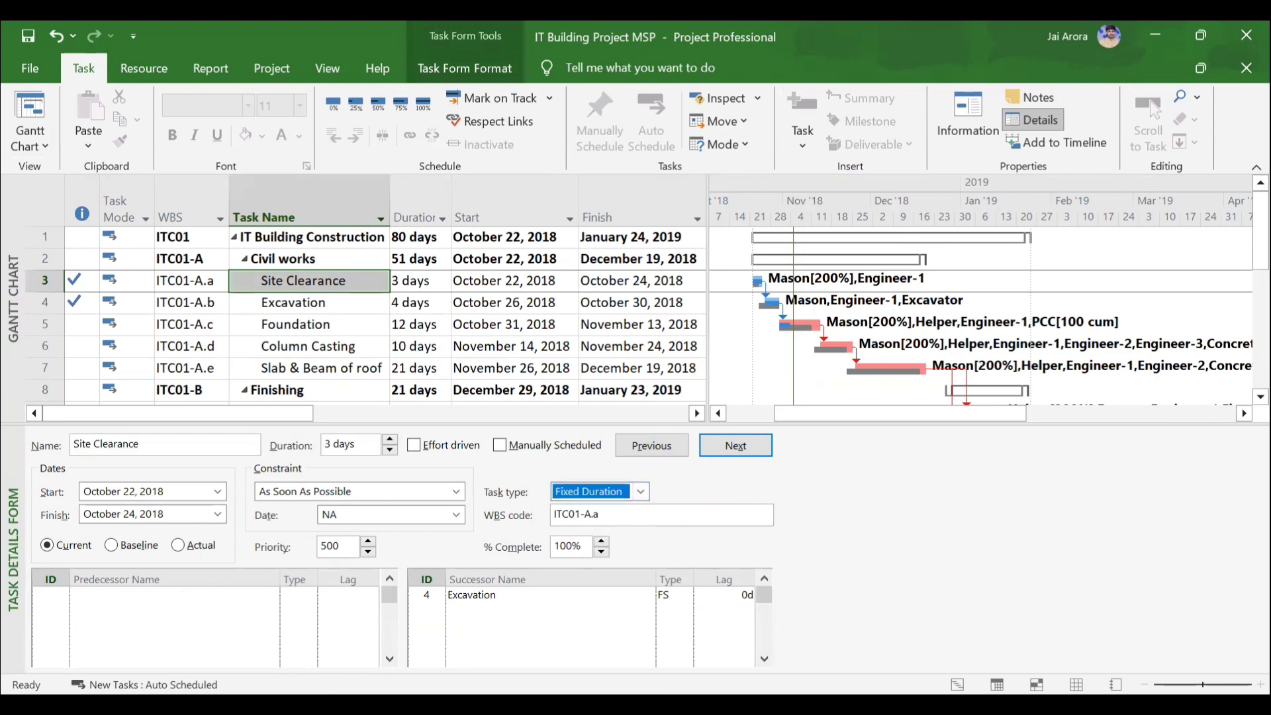
- Switch to the Task Types project to view the types of tasks A, B and C, and return to IT Building Project MSP
{"action": "mouse_move", "coordinate": [682, 705]}
{"action": "left_click", "coordinate": [805, 629]}
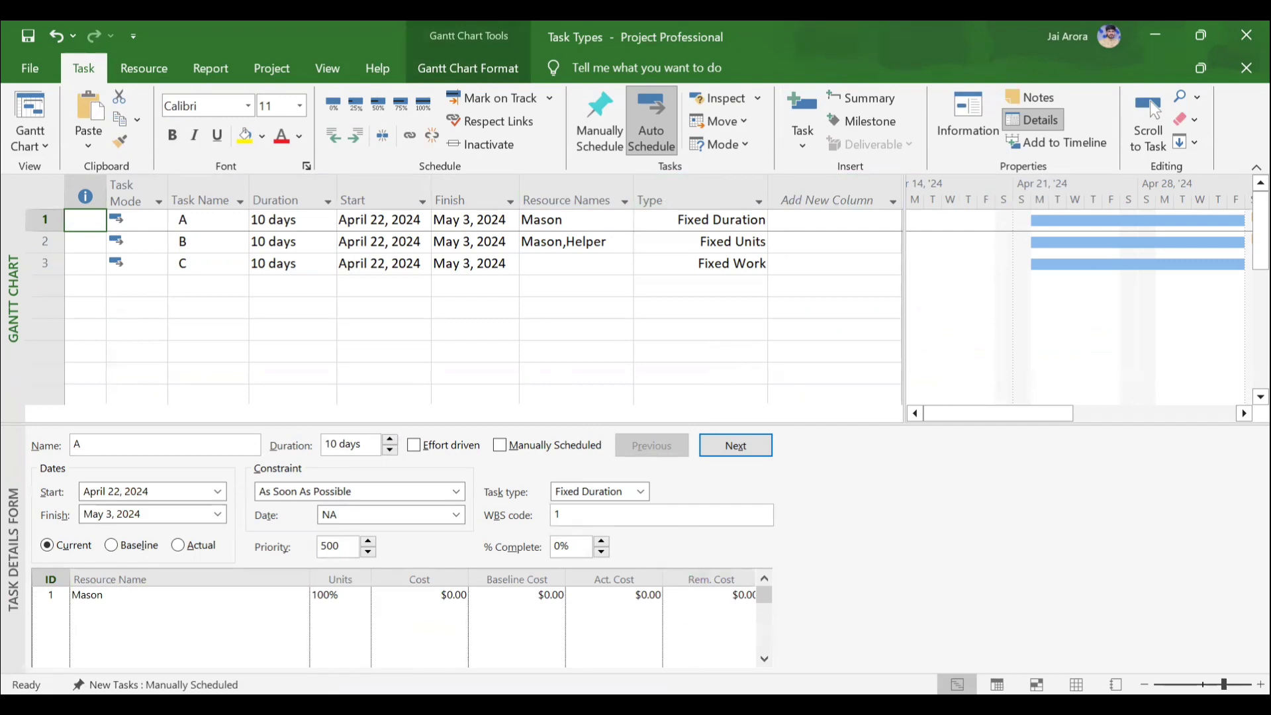
{"action": "left_click", "coordinate": [647, 672]}
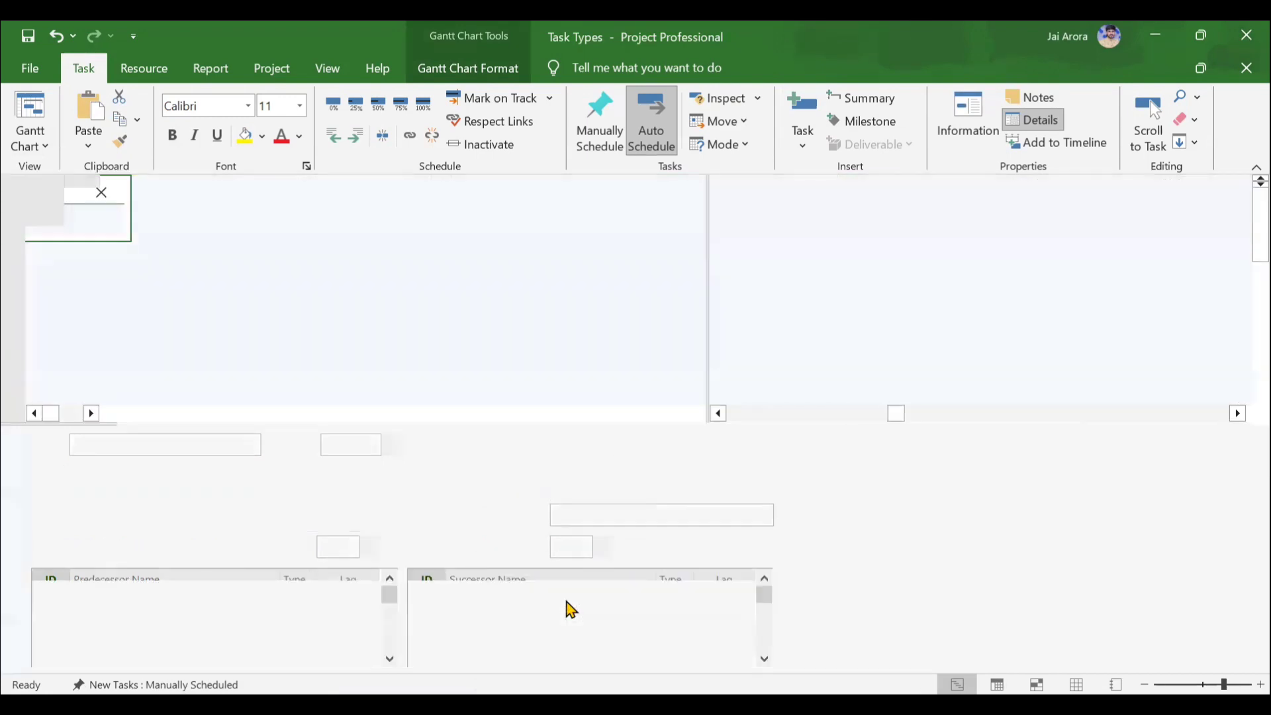
- Close the task details form and examine the resource assignments in the Resource Names column of the Gantt table
{"action": "left_click", "coordinate": [1015, 119]}
{"action": "scroll", "coordinate": [536, 366], "scroll_direction": "right", "scroll_amount": 5}
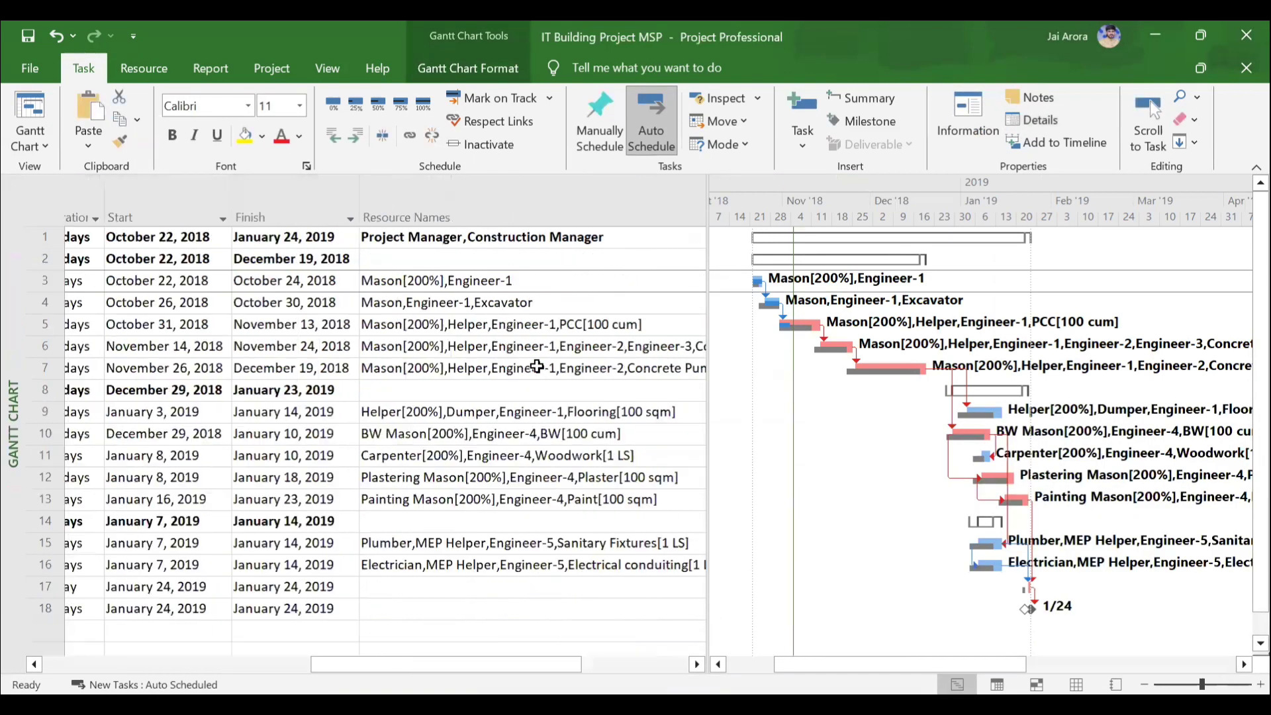
{"action": "scroll", "coordinate": [536, 366], "scroll_direction": "right", "scroll_amount": 4}
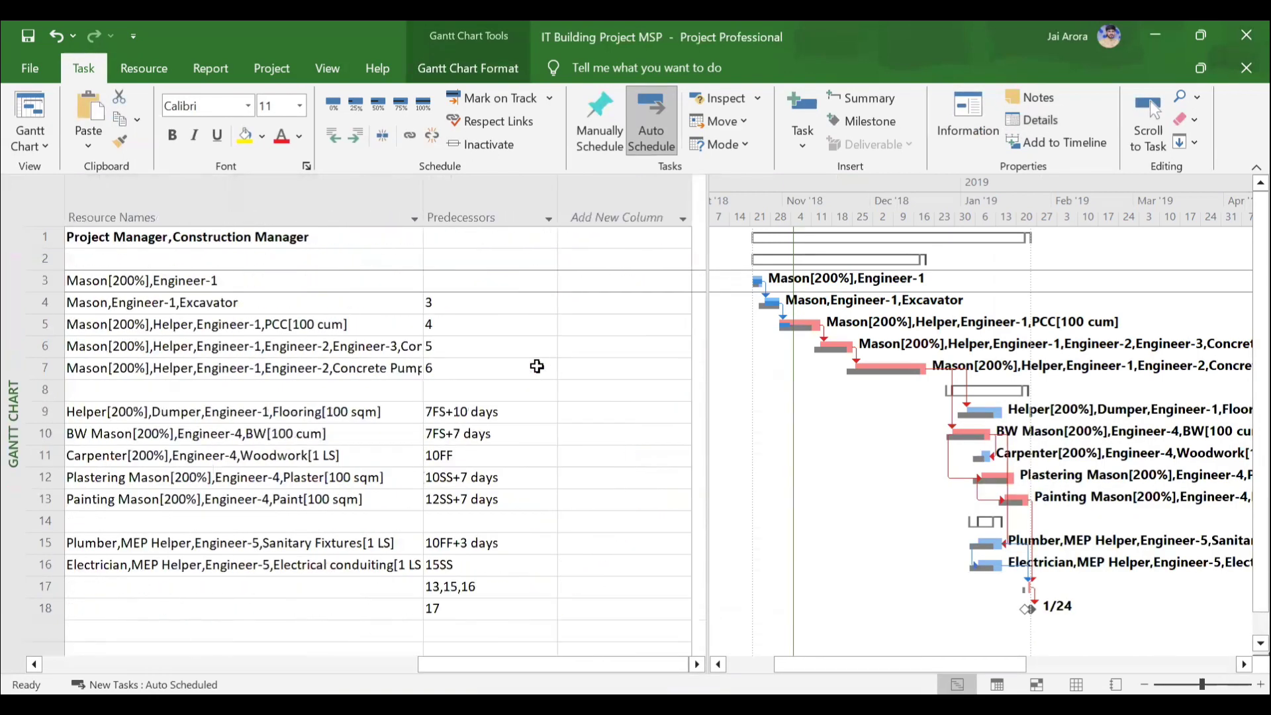
{"action": "left_click", "coordinate": [438, 206]}
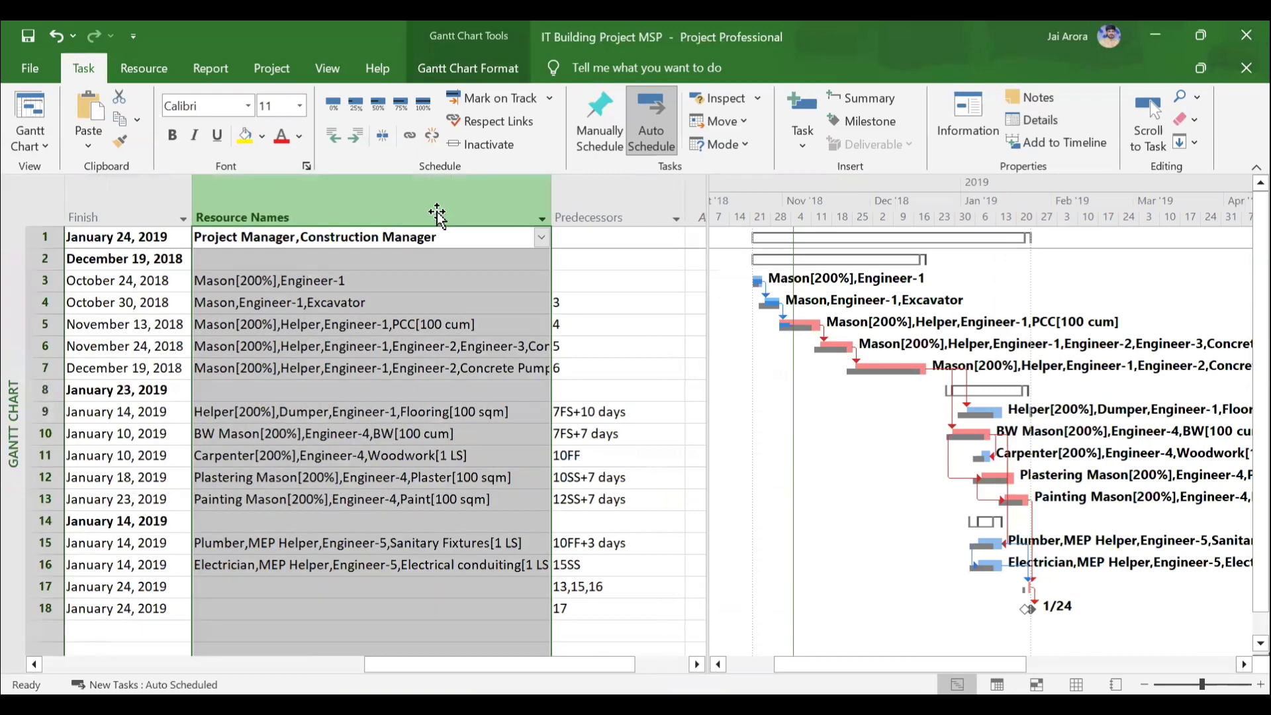
{"action": "left_click", "coordinate": [358, 339]}
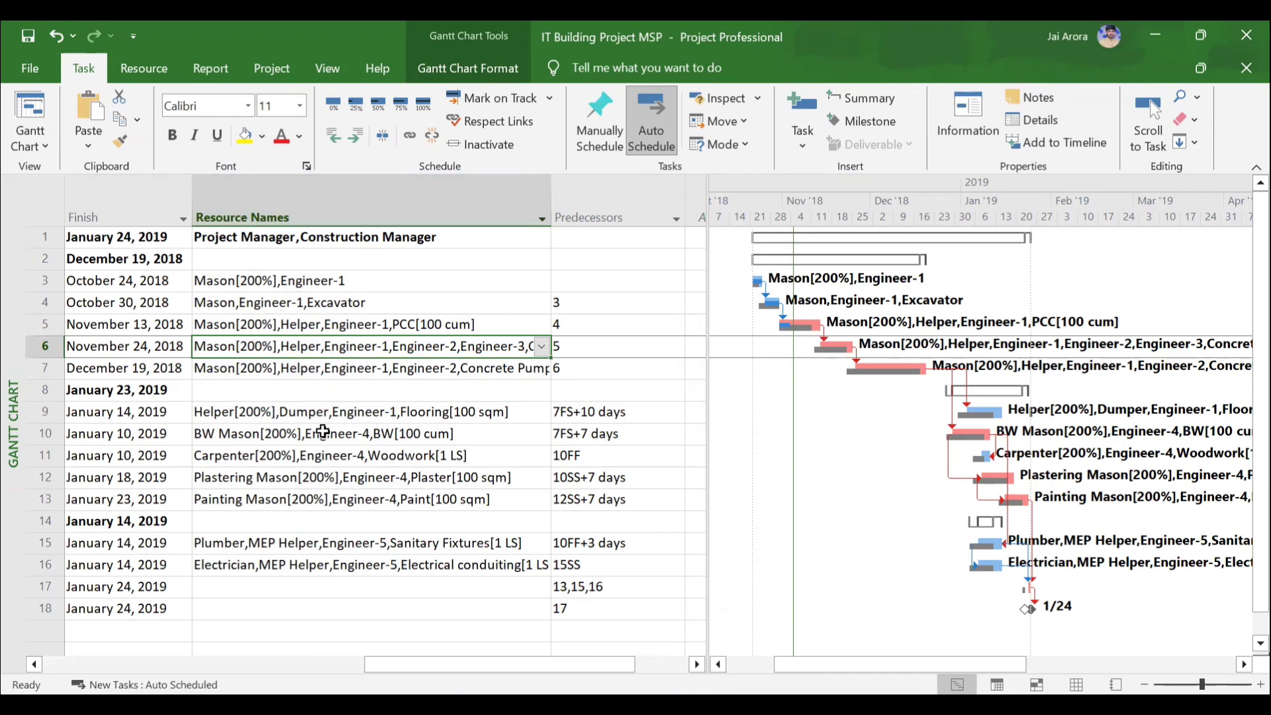
- Locate the Brickwork task and check its assigned resources in the Gantt table
{"action": "scroll", "coordinate": [322, 433], "scroll_direction": "left", "scroll_amount": 5}
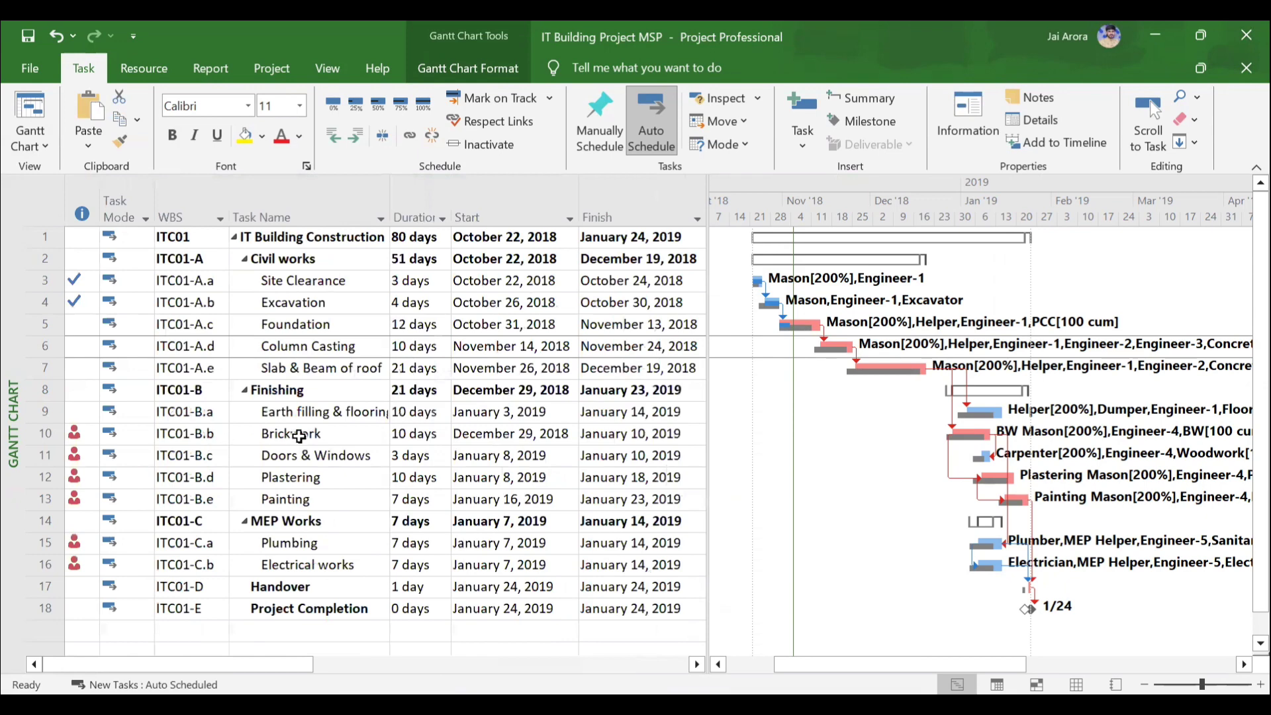
{"action": "left_click", "coordinate": [300, 435]}
{"action": "scroll", "coordinate": [447, 475], "scroll_direction": "right", "scroll_amount": 5}
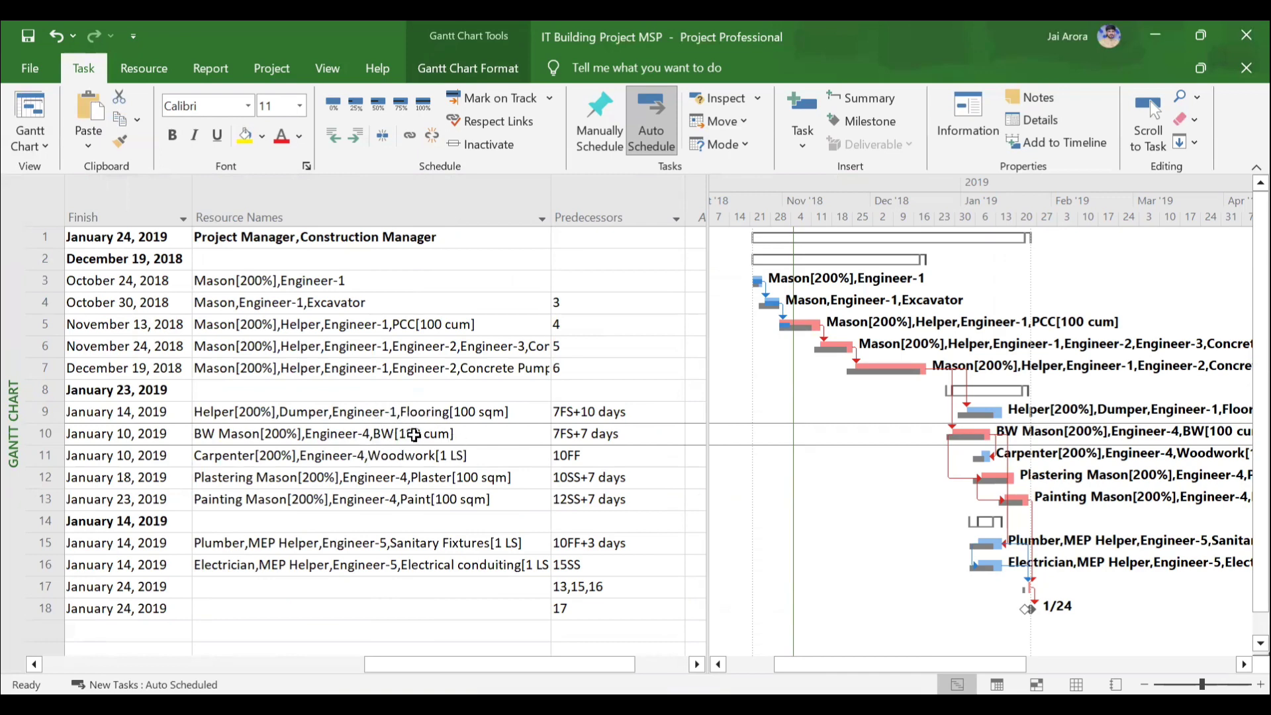
{"action": "scroll", "coordinate": [413, 435], "scroll_direction": "left", "scroll_amount": 5}
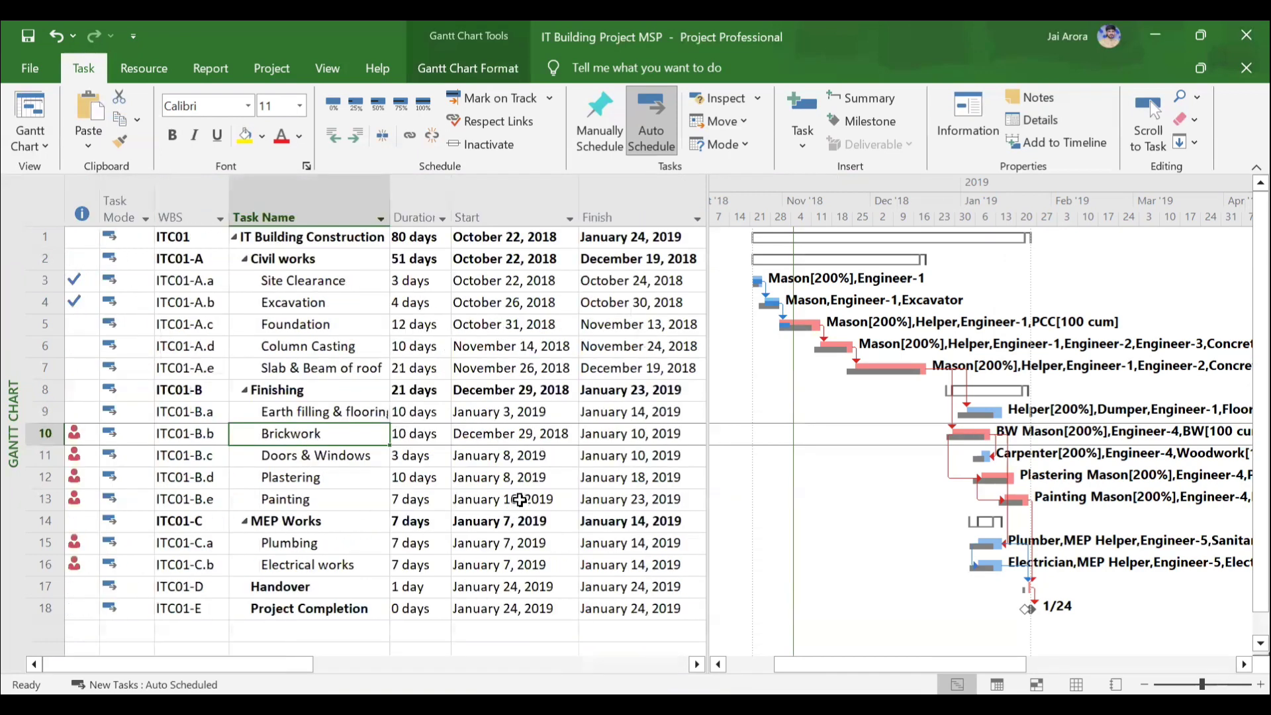
- Select the Plumbing task and check its assigned resources in the Gantt table
{"action": "scroll", "coordinate": [453, 447], "scroll_direction": "down", "scroll_amount": 1}
{"action": "left_click", "coordinate": [357, 476]}
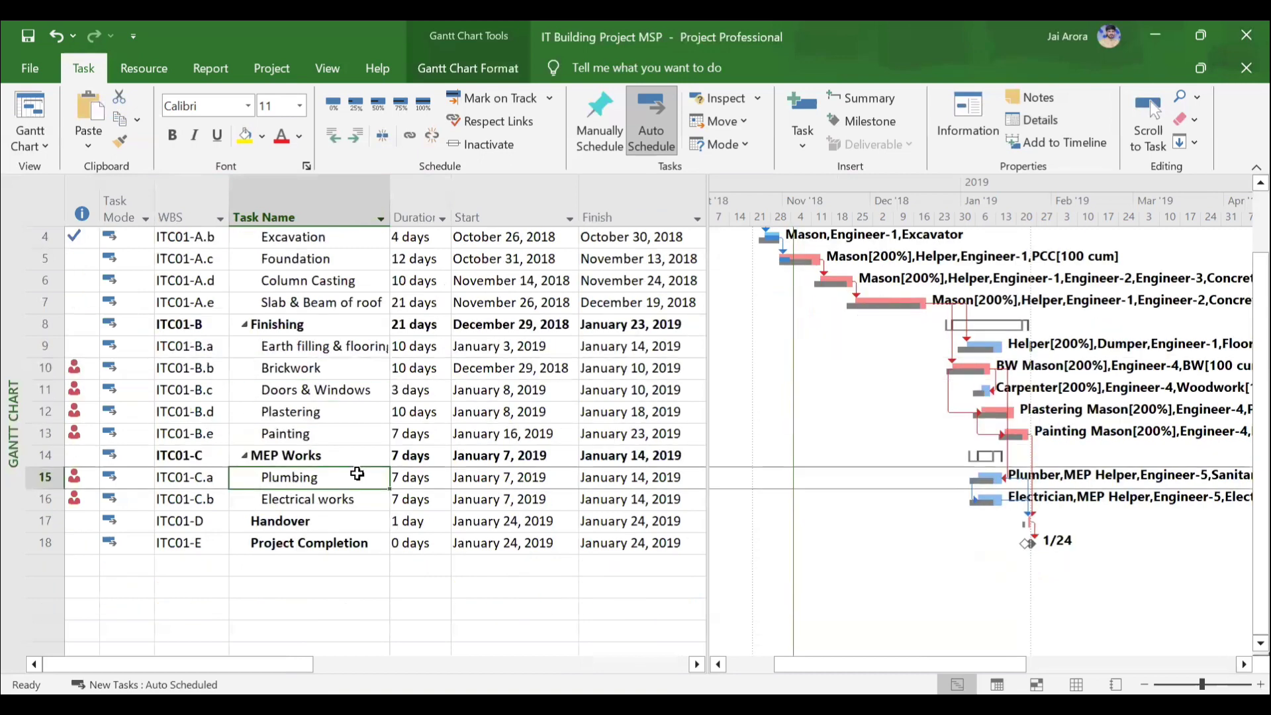
{"action": "scroll", "coordinate": [426, 502], "scroll_direction": "right", "scroll_amount": 1}
{"action": "scroll", "coordinate": [425, 502], "scroll_direction": "right", "scroll_amount": 4}
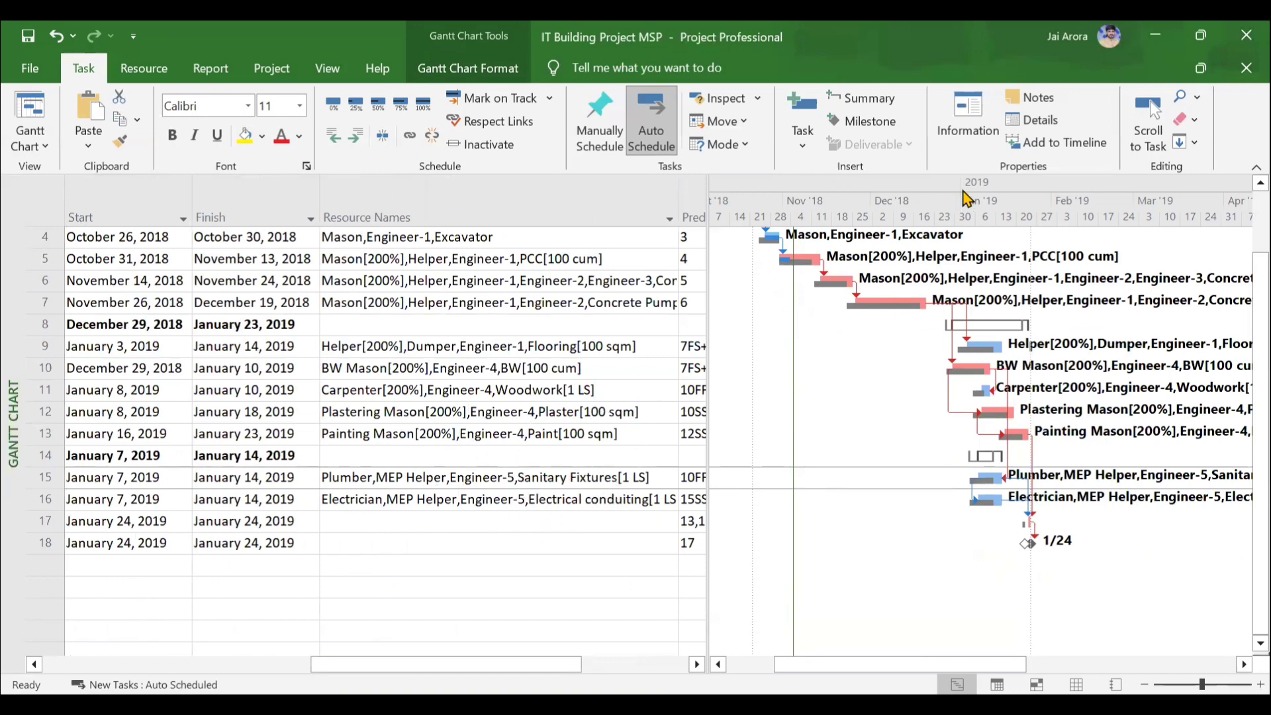
- Inspect Plumbing's Resources & Predecessors in the task details form, and close the form
{"action": "left_click", "coordinate": [1039, 119]}
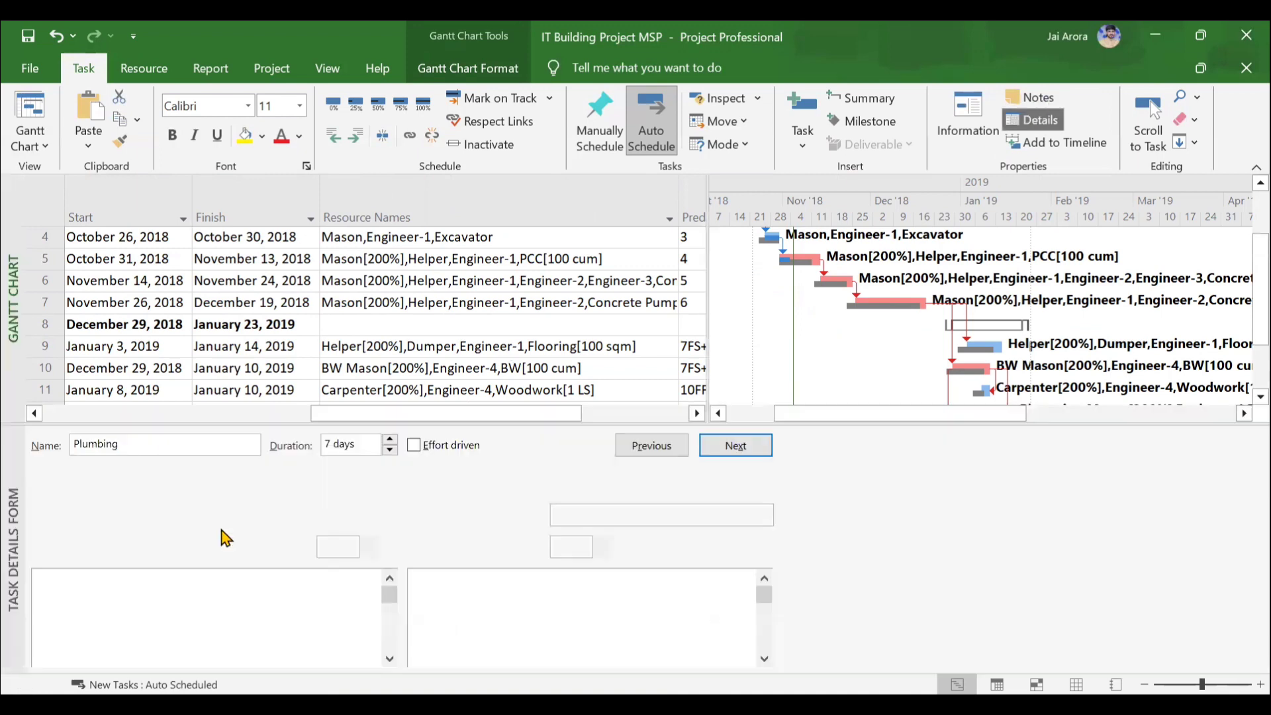
{"action": "right_click", "coordinate": [181, 595]}
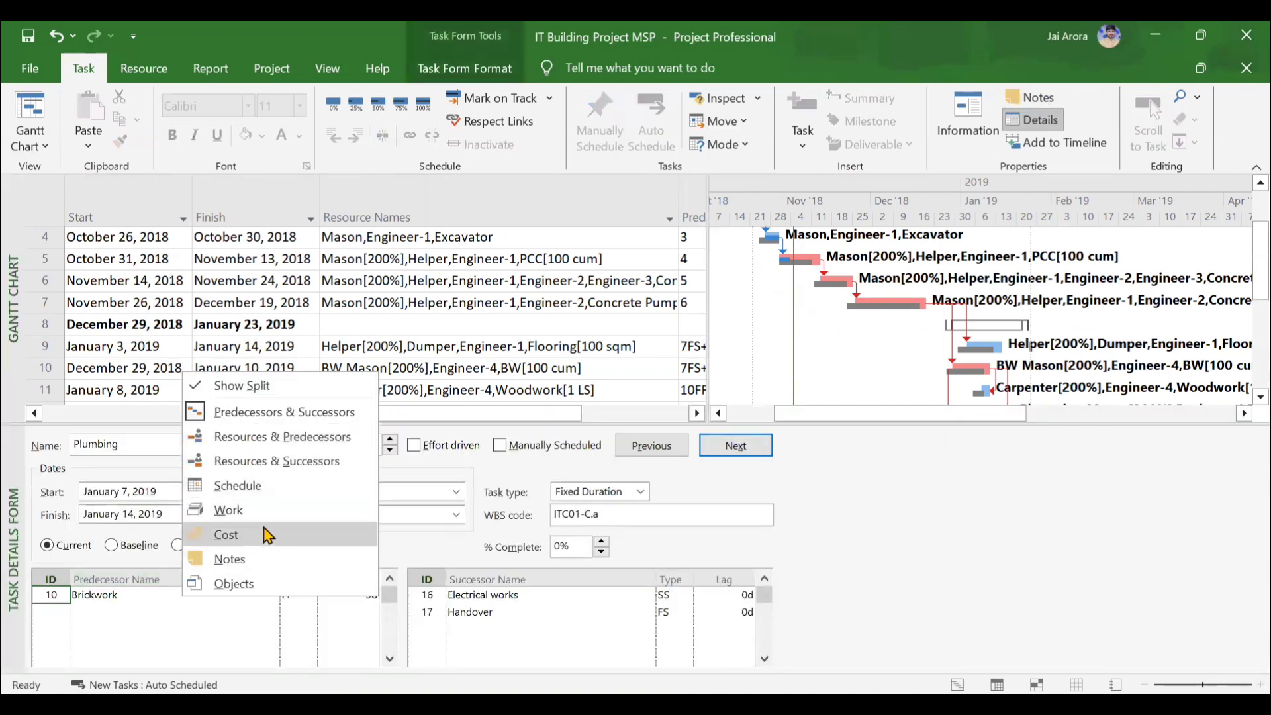
{"action": "left_click", "coordinate": [277, 437]}
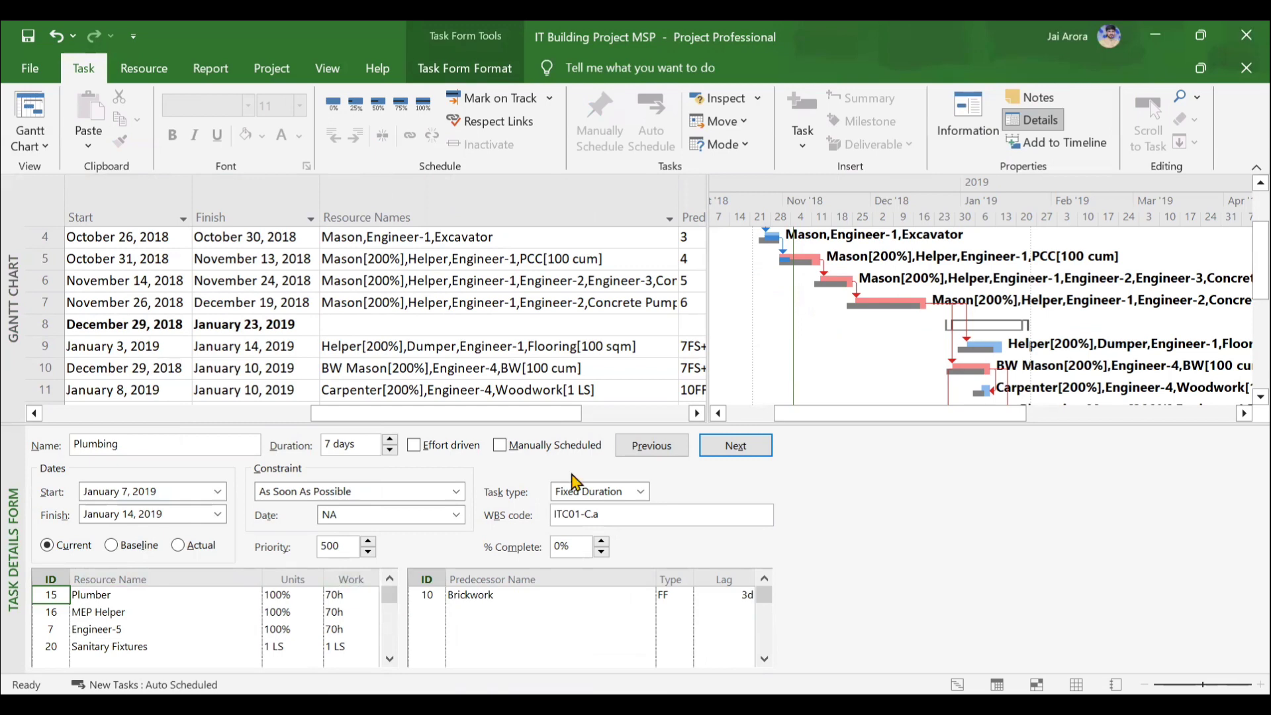
{"action": "left_click", "coordinate": [1030, 120]}
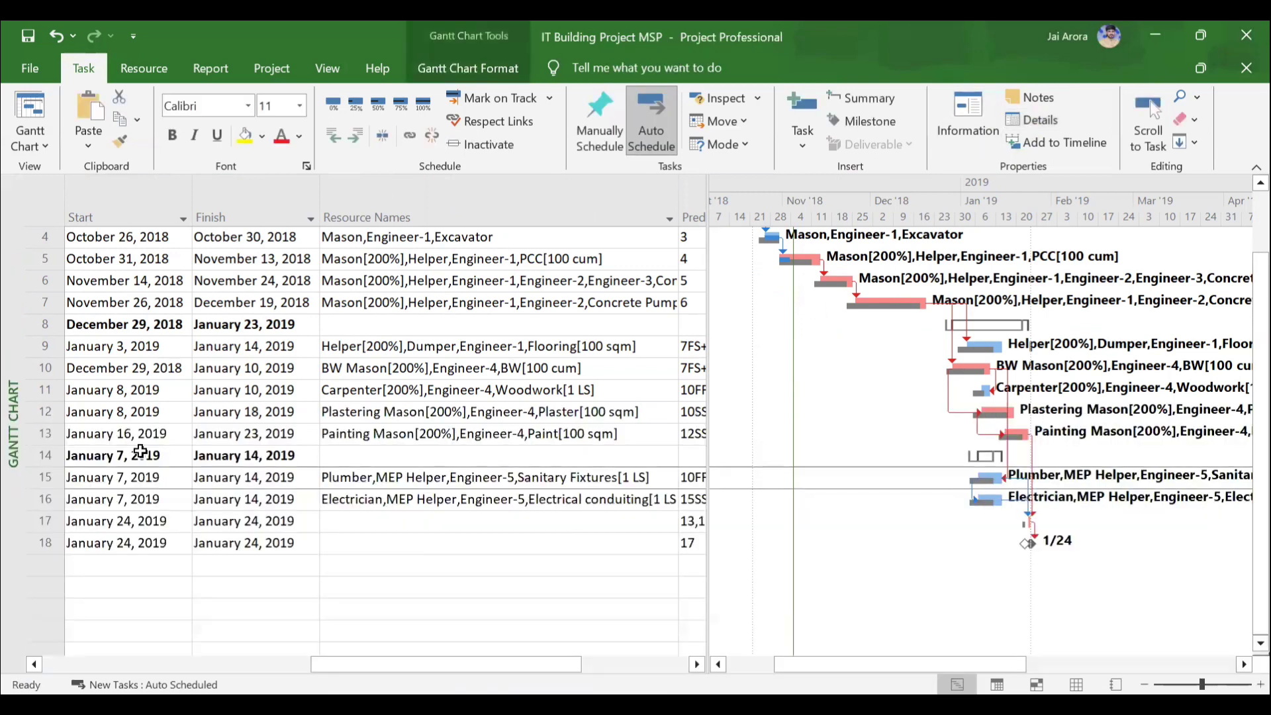
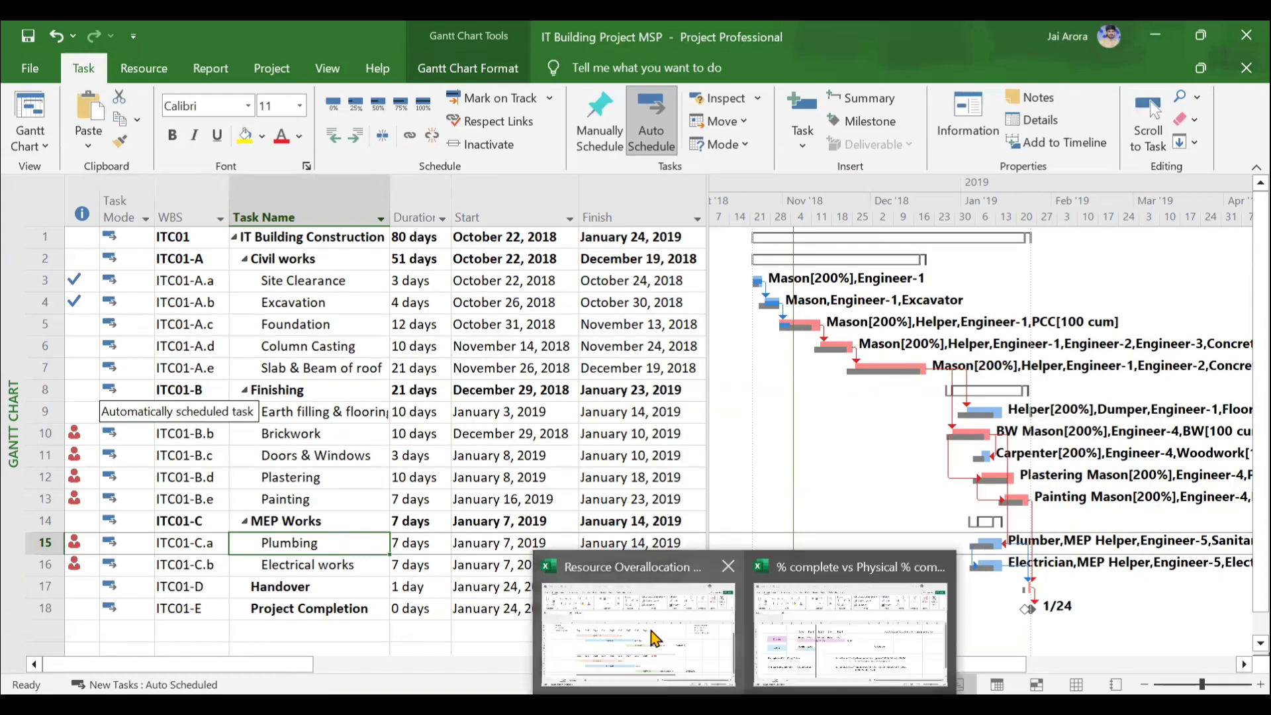
- Switch to the Resource Overallocation workbook in Excel, examine its activity charts, and return to the IT Building Project schedule in Project
{"action": "left_click", "coordinate": [652, 635]}
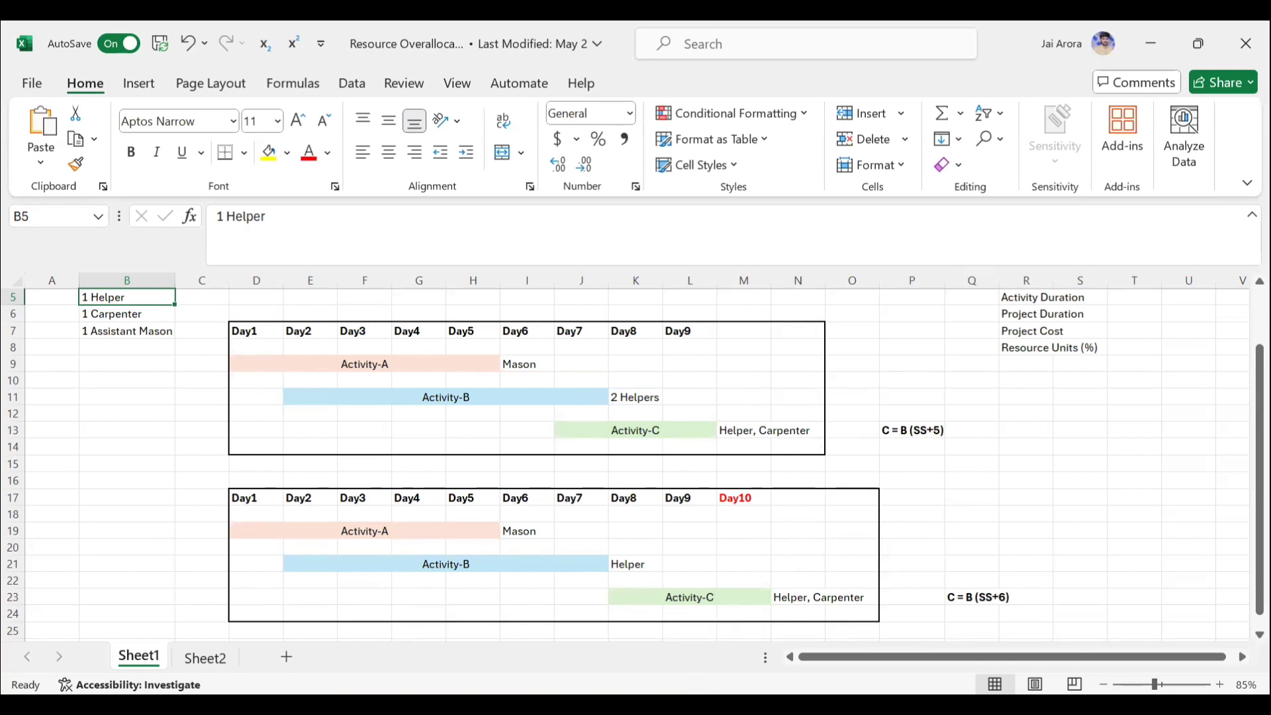
{"action": "left_click", "coordinate": [599, 647]}
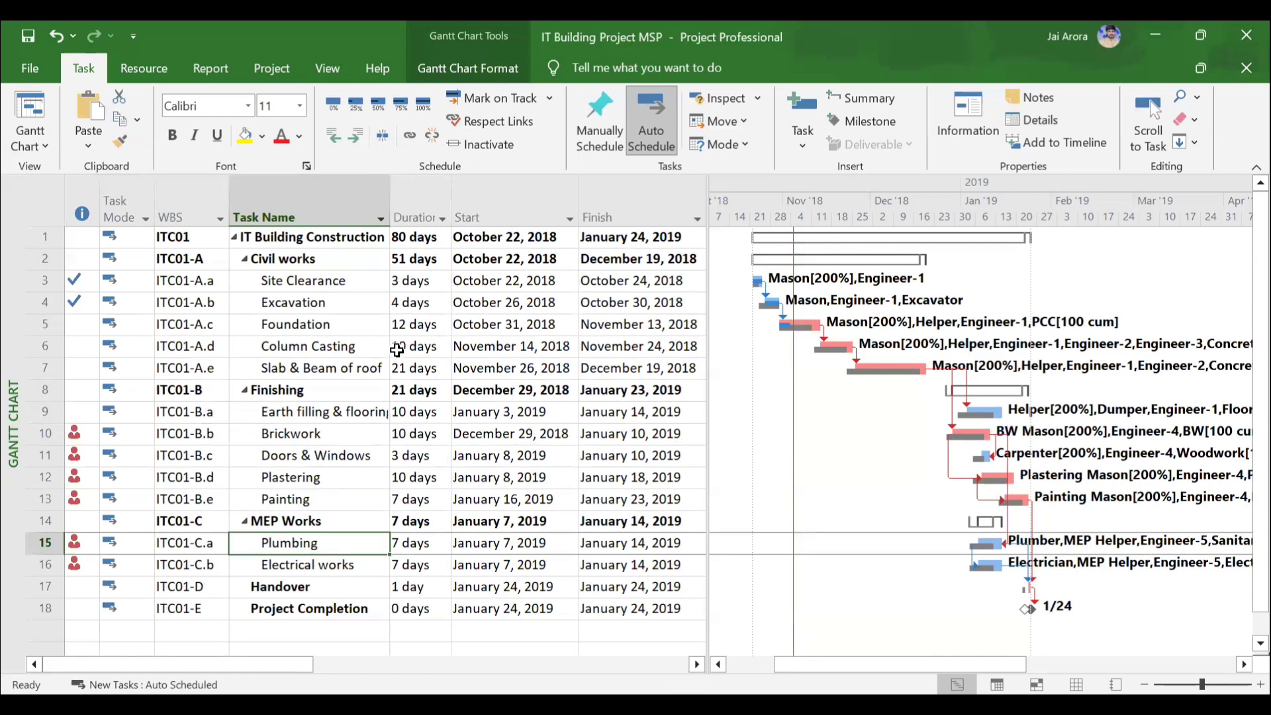
- Inspect the resources assigned to Plumbing in the Assign Resources dialog, and close it without changes
{"action": "left_click", "coordinate": [159, 68]}
{"action": "left_click", "coordinate": [113, 139]}
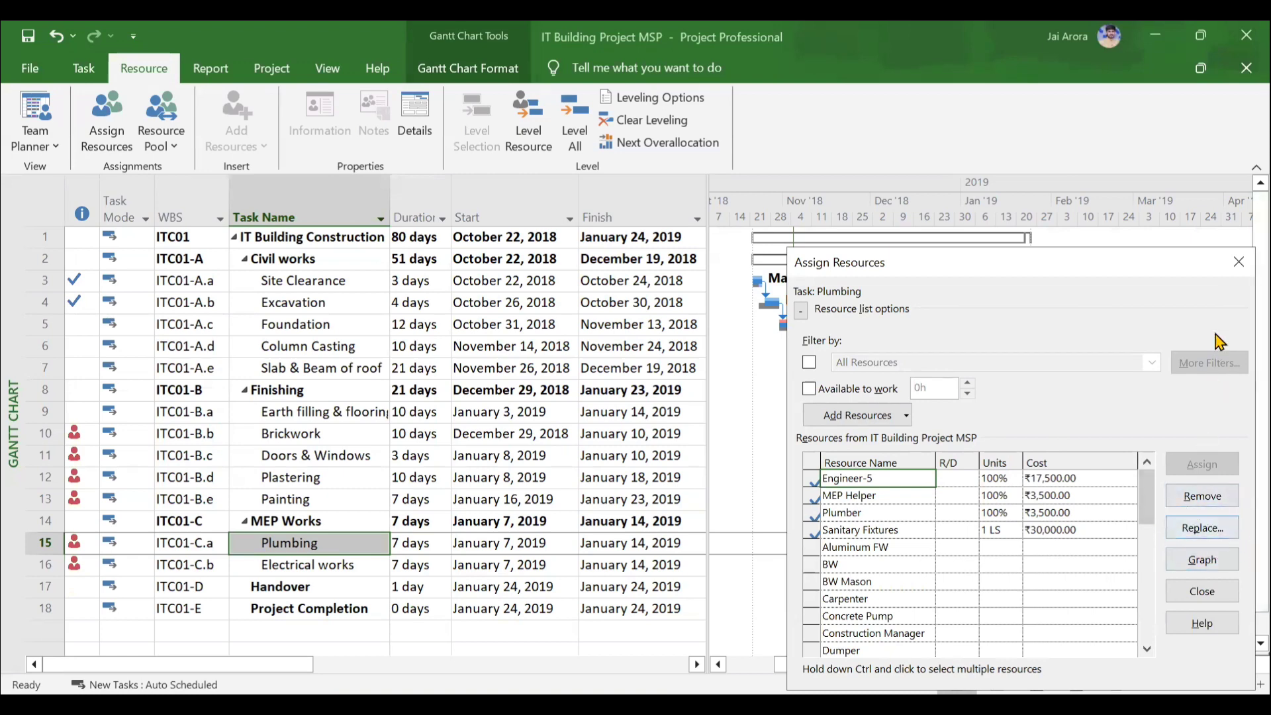
{"action": "left_click", "coordinate": [1238, 262]}
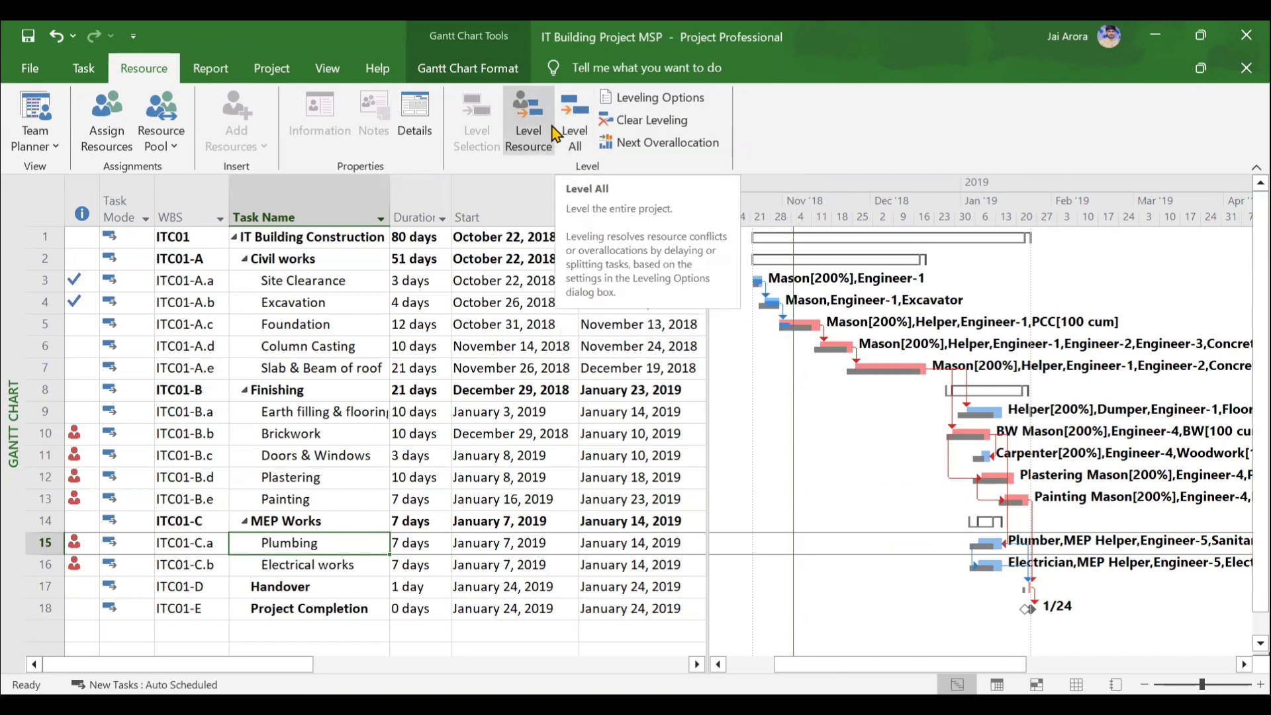
- Review the Resource Leveling options for the project, and close the dialog without leveling
{"action": "left_click", "coordinate": [685, 98]}
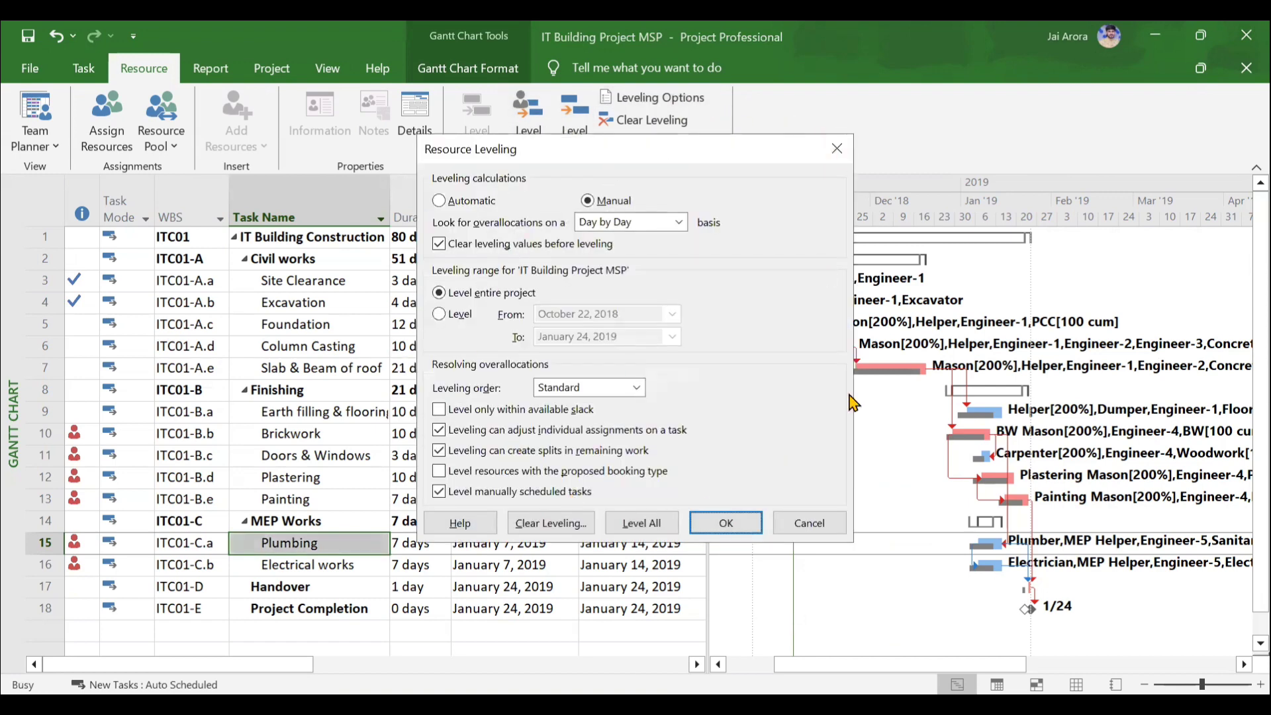
{"action": "left_click", "coordinate": [836, 148]}
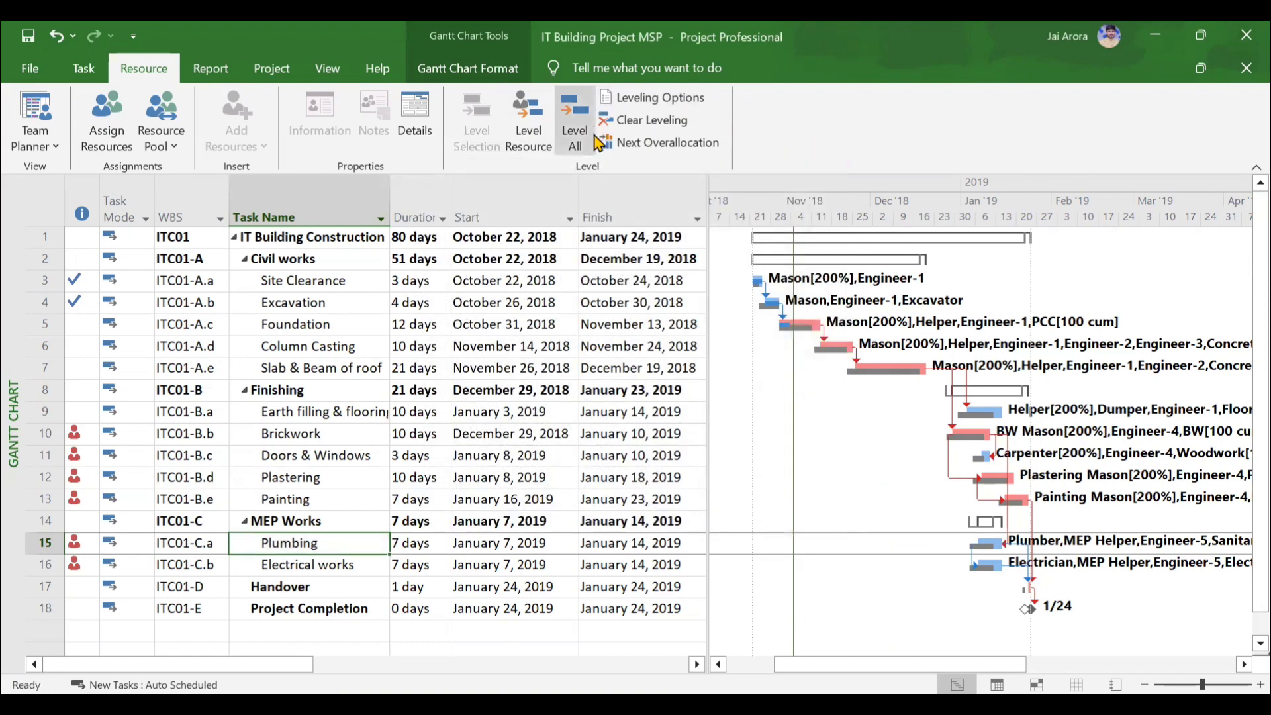
{"action": "left_click", "coordinate": [79, 69]}
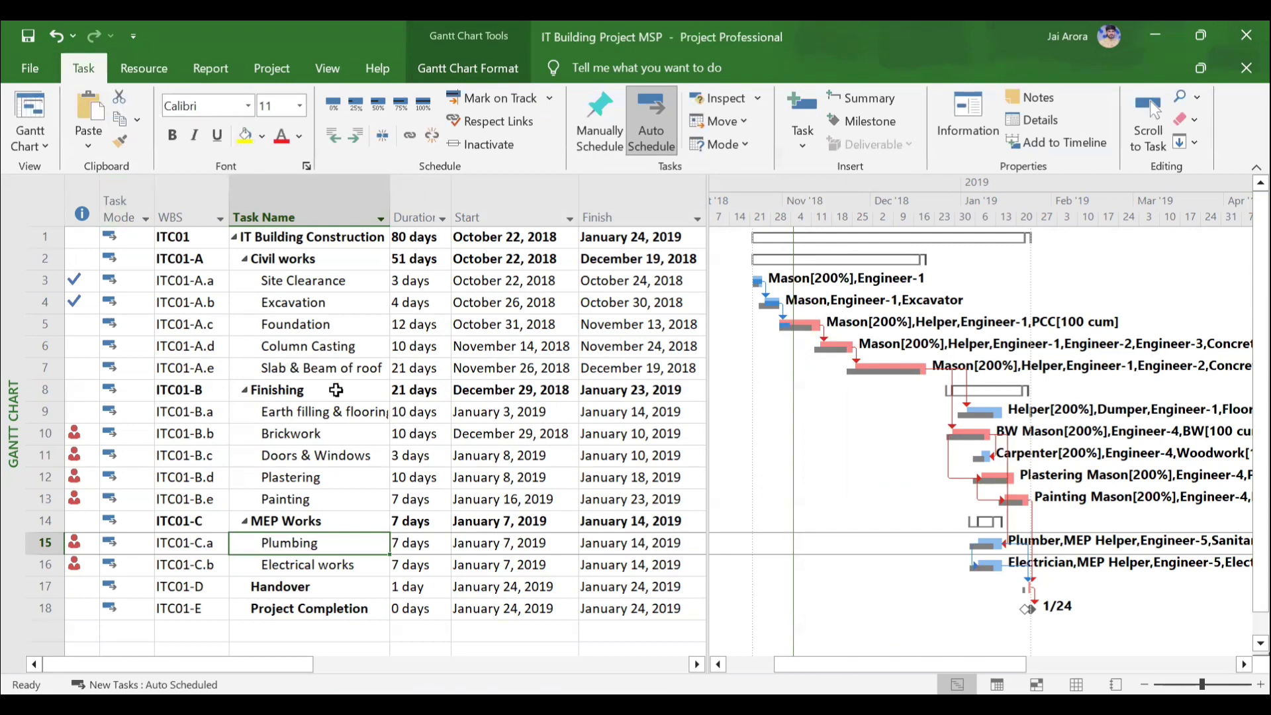
- Inspect the Set Baseline options for the project, and close the dialog without saving a baseline
{"action": "left_click", "coordinate": [275, 69]}
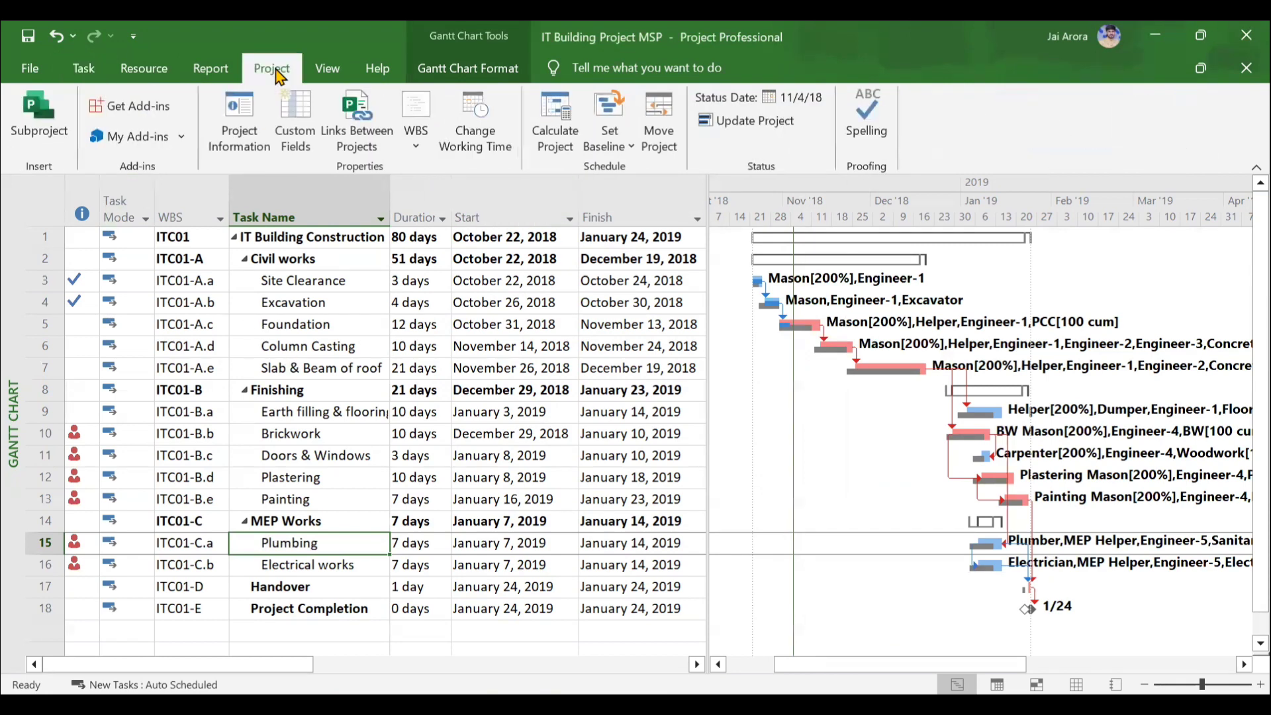
{"action": "left_click", "coordinate": [608, 151]}
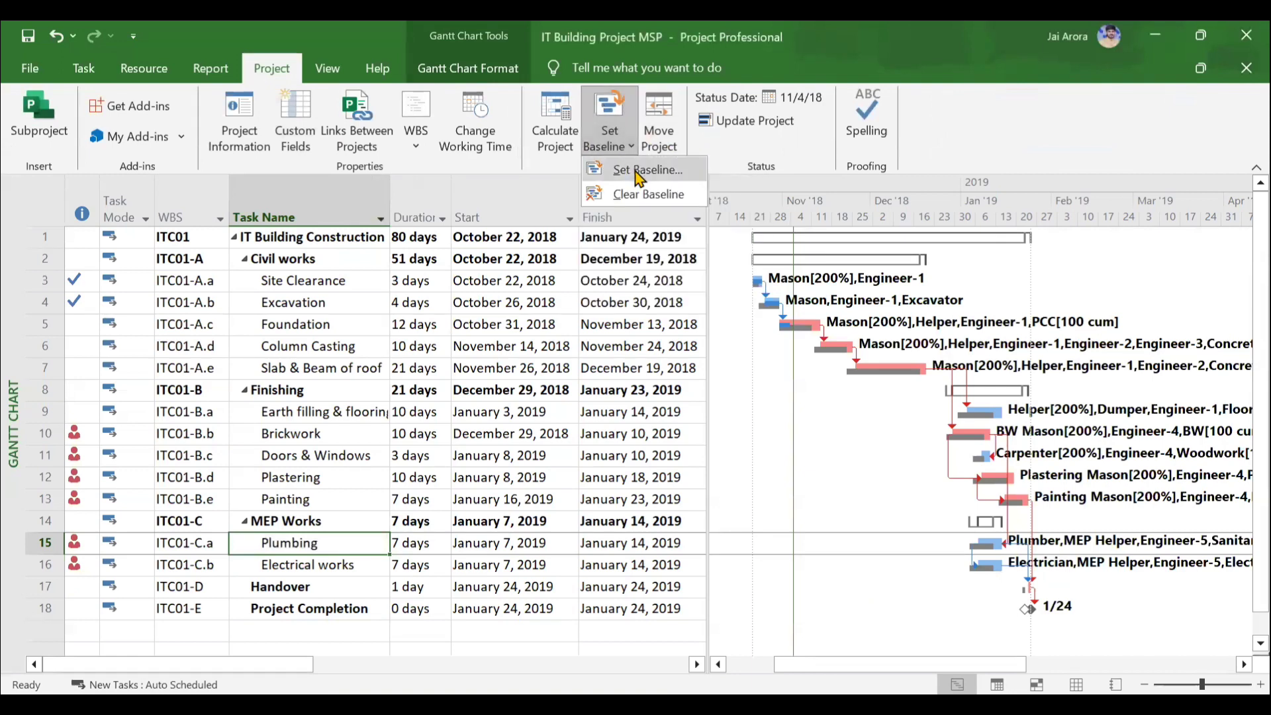
{"action": "left_click", "coordinate": [632, 173]}
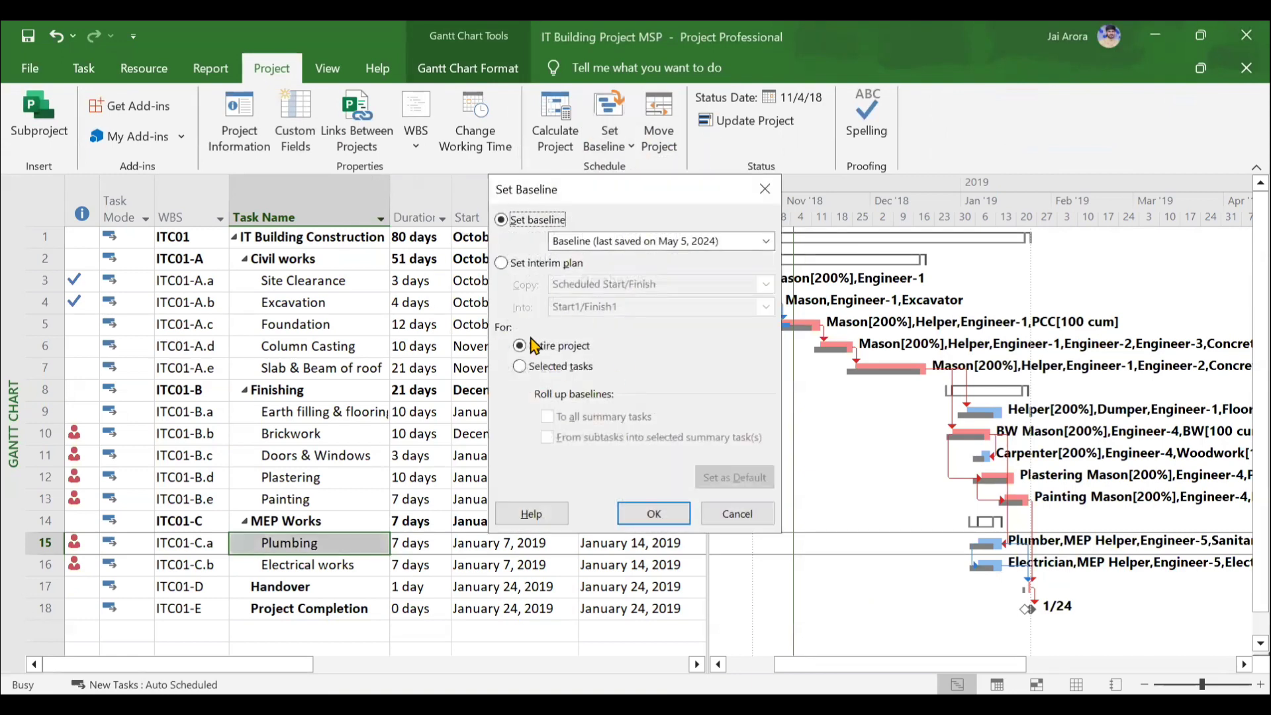
{"action": "left_click", "coordinate": [762, 192]}
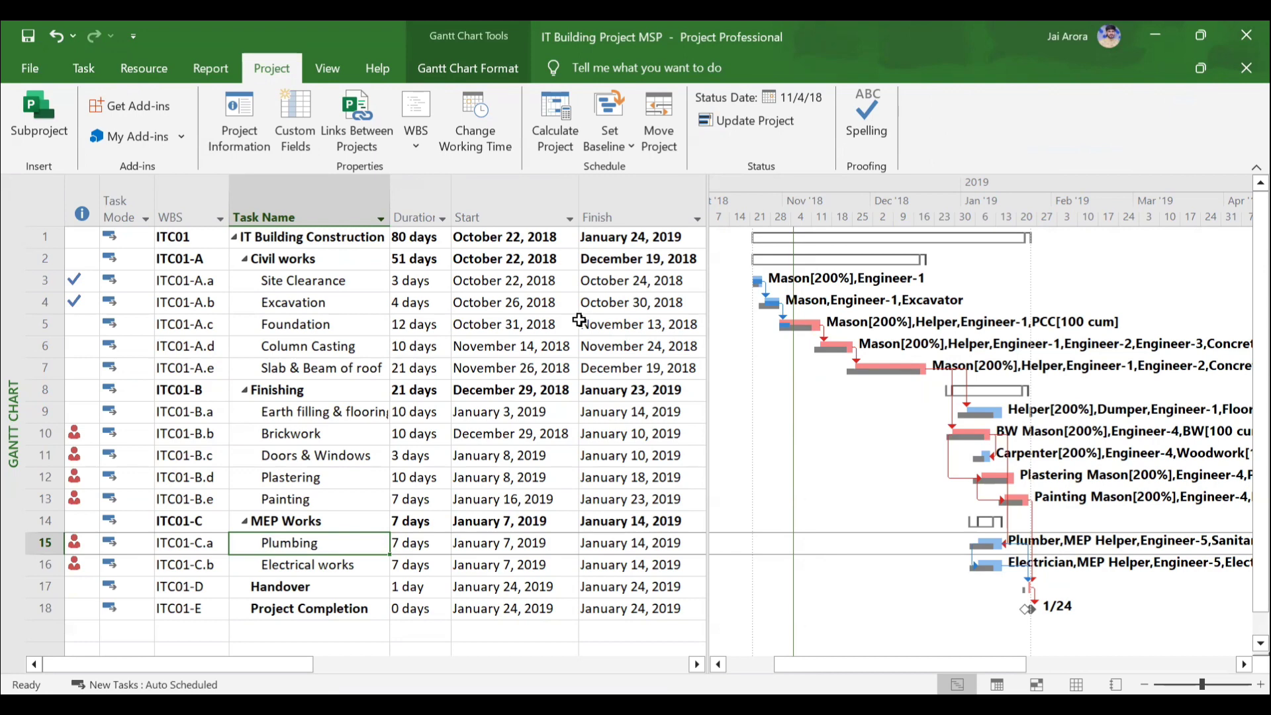
- Add a % Complete column after Predecessors in the Gantt table
{"action": "scroll", "coordinate": [579, 321], "scroll_direction": "right", "scroll_amount": 10}
{"action": "left_click", "coordinate": [582, 218]}
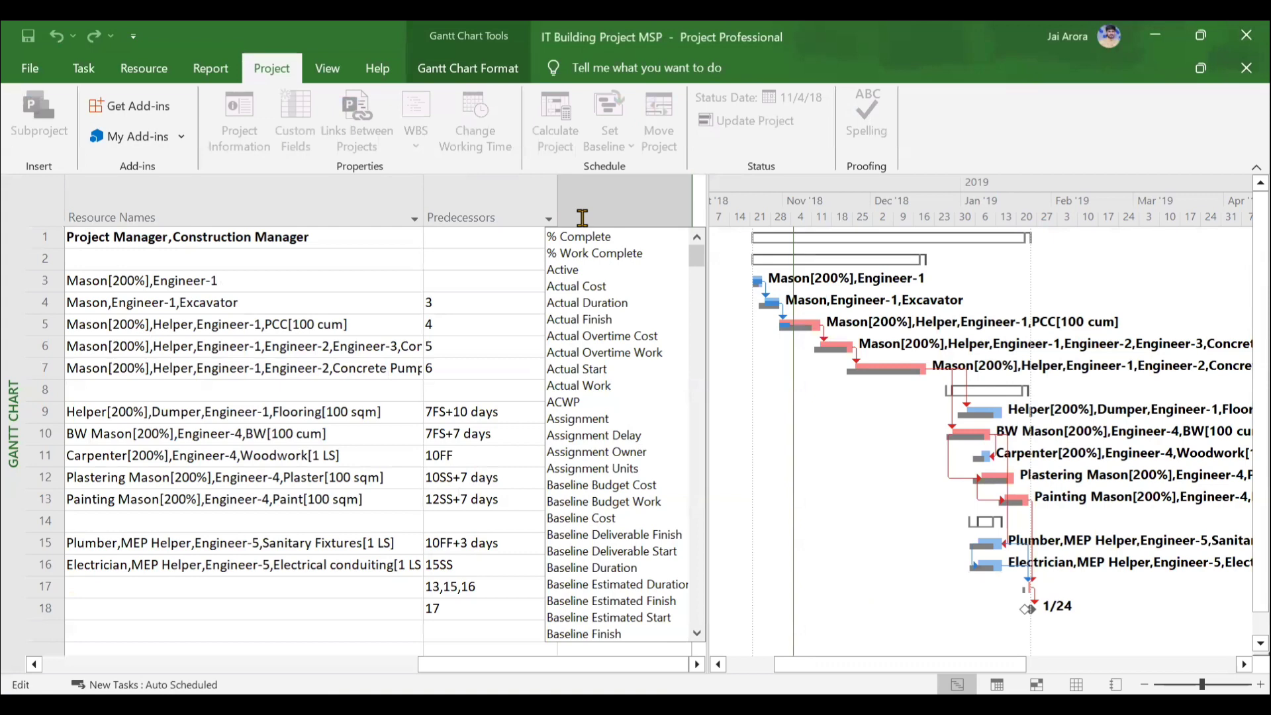
{"action": "left_click", "coordinate": [578, 236]}
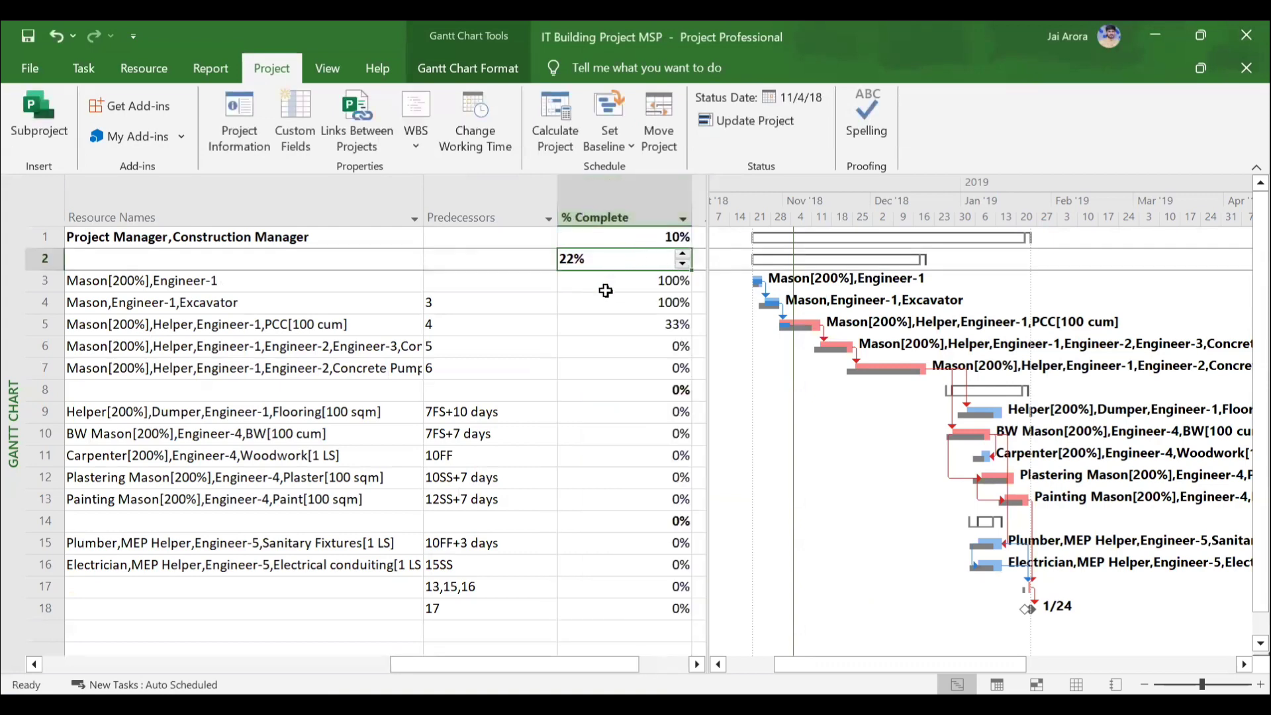
- Check the % Complete values of Site Clearance, Excavation and Foundation in the Gantt table
{"action": "left_click", "coordinate": [605, 291]}
{"action": "left_click", "coordinate": [598, 303]}
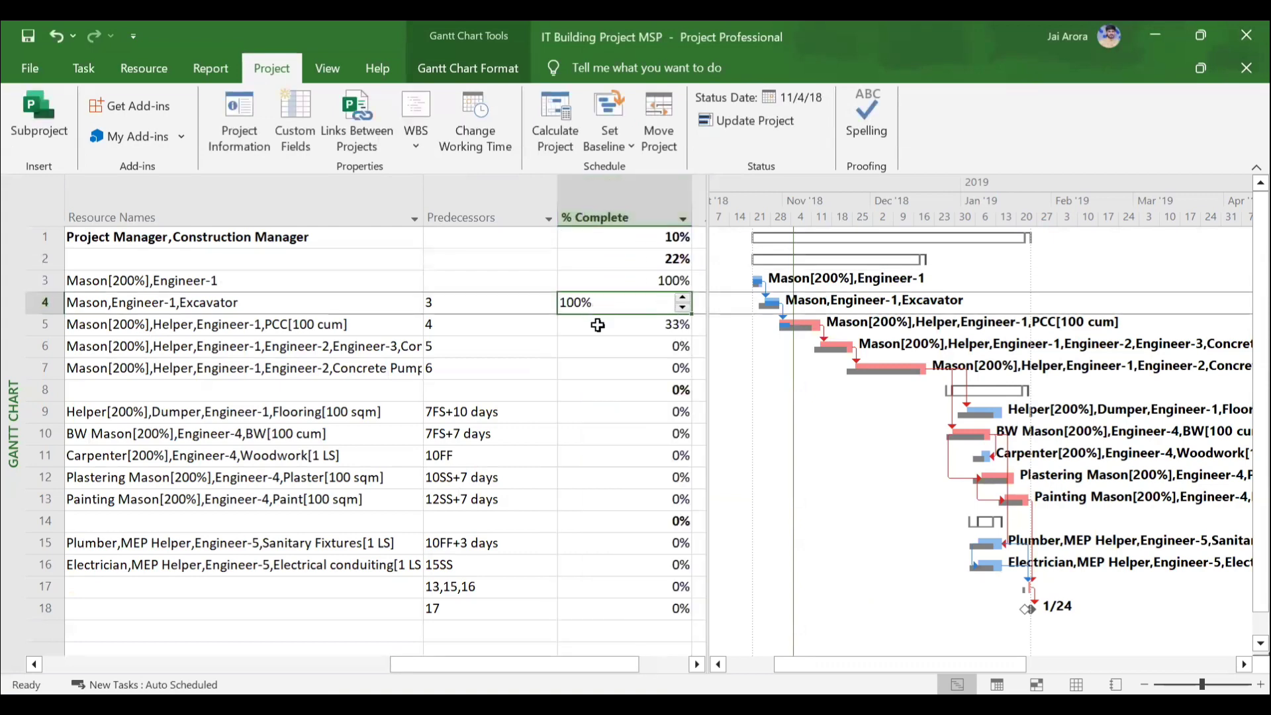
{"action": "left_click", "coordinate": [598, 324]}
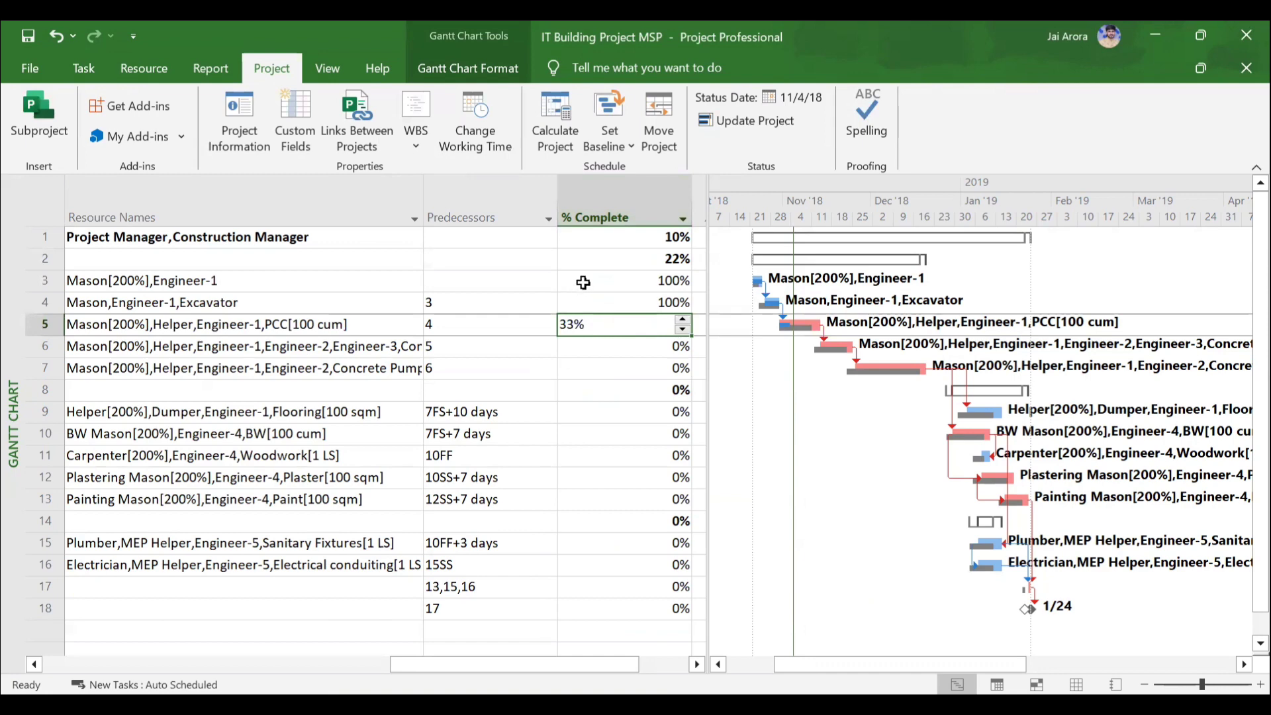
{"action": "left_click", "coordinate": [583, 282]}
{"action": "key", "text": "Return"}
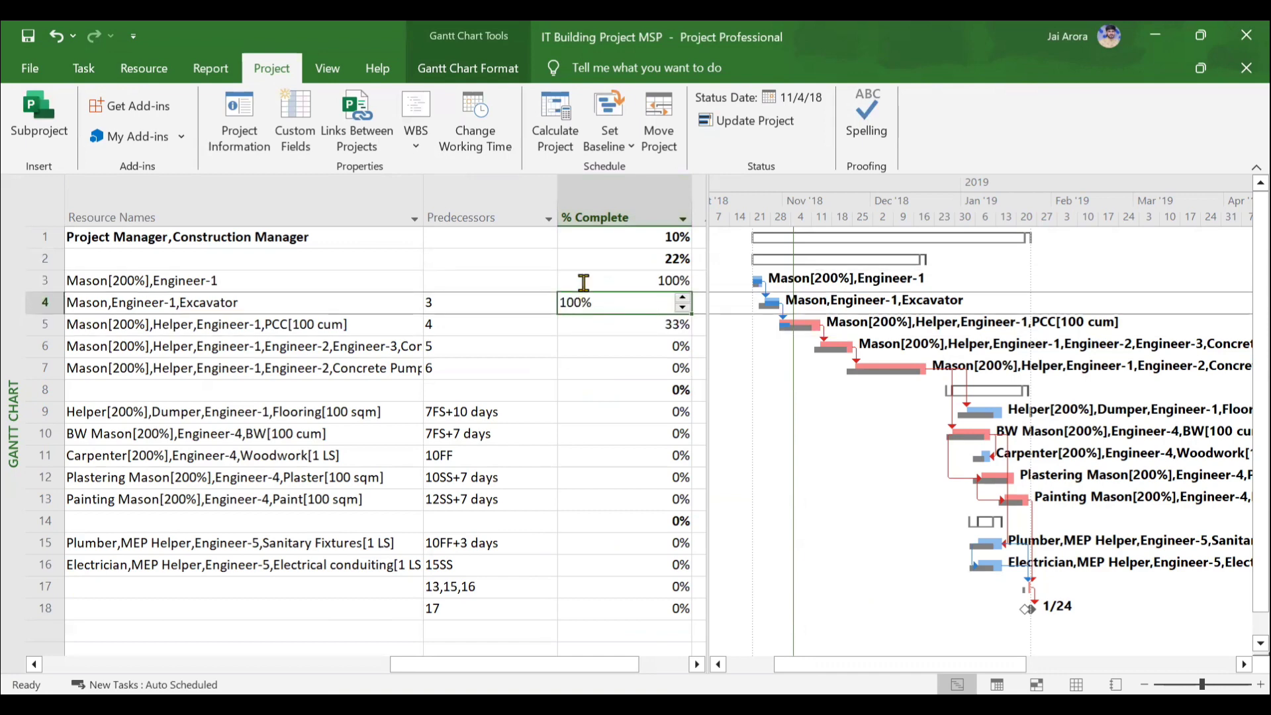
{"action": "key", "text": "Return"}
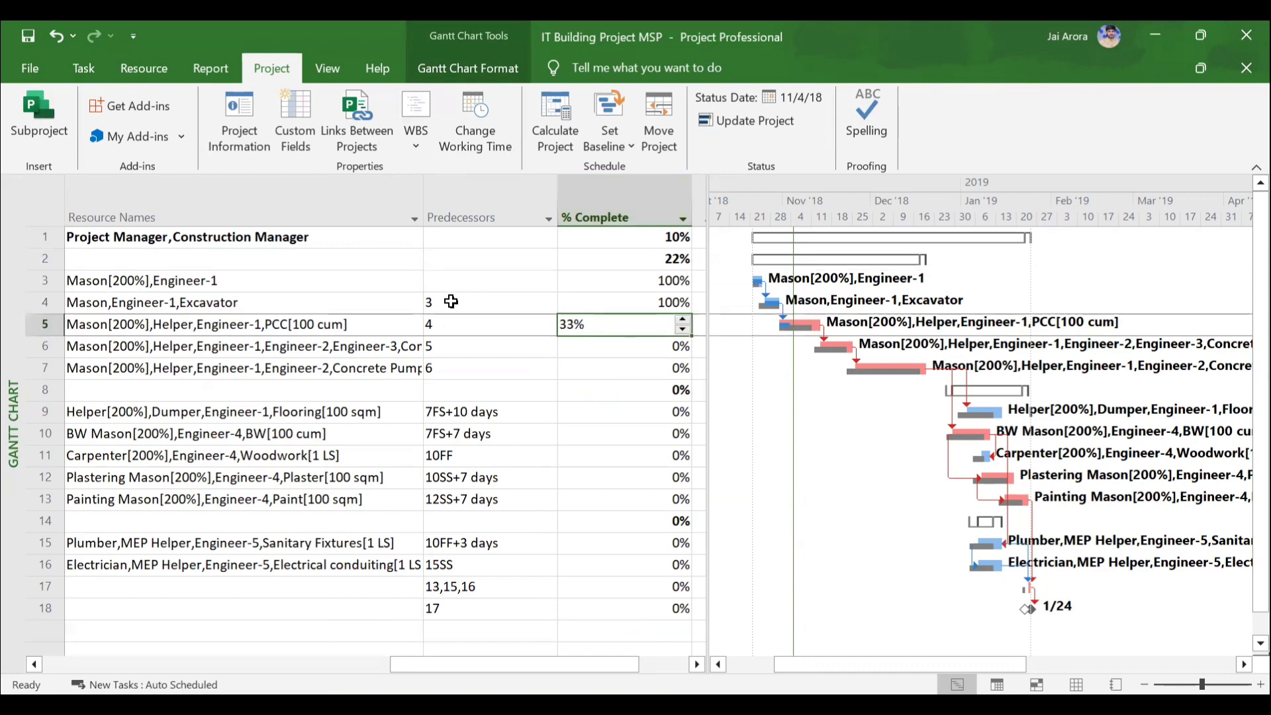
- Inspect the project's status date and the Update Project options, and close the dialog without updating
{"action": "scroll", "coordinate": [440, 299], "scroll_direction": "left", "scroll_amount": 10}
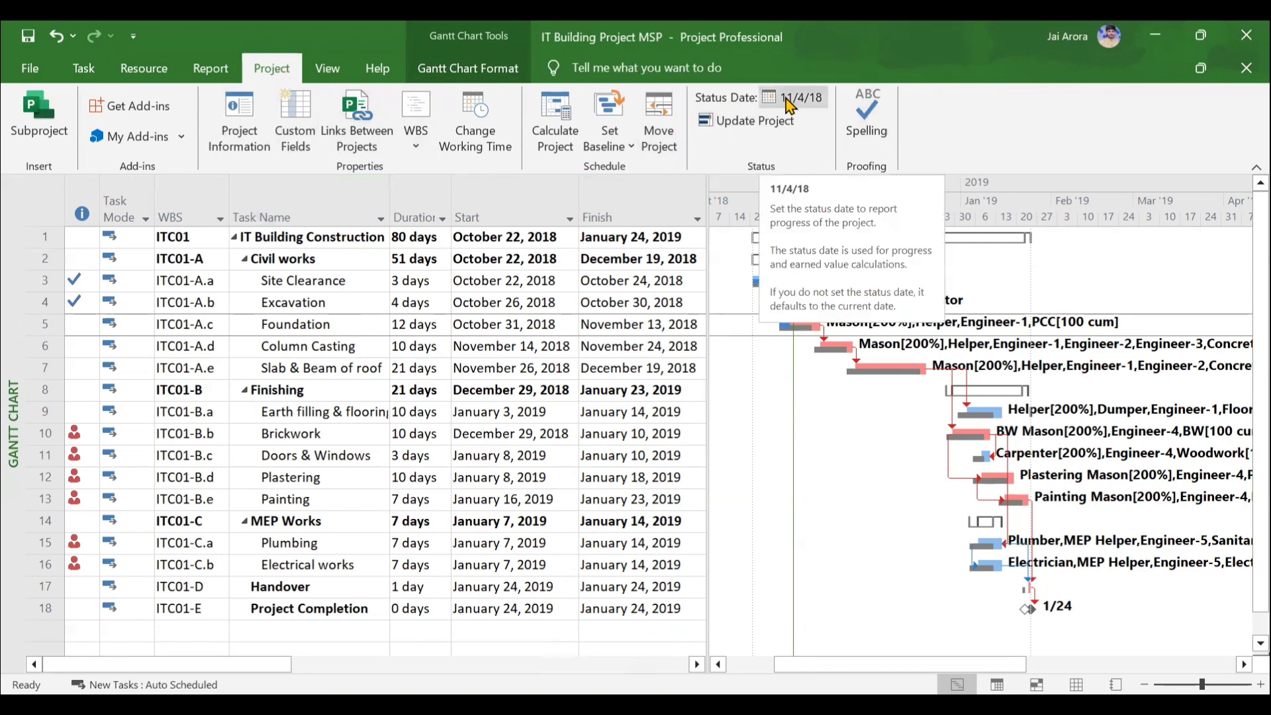
{"action": "left_click", "coordinate": [774, 122]}
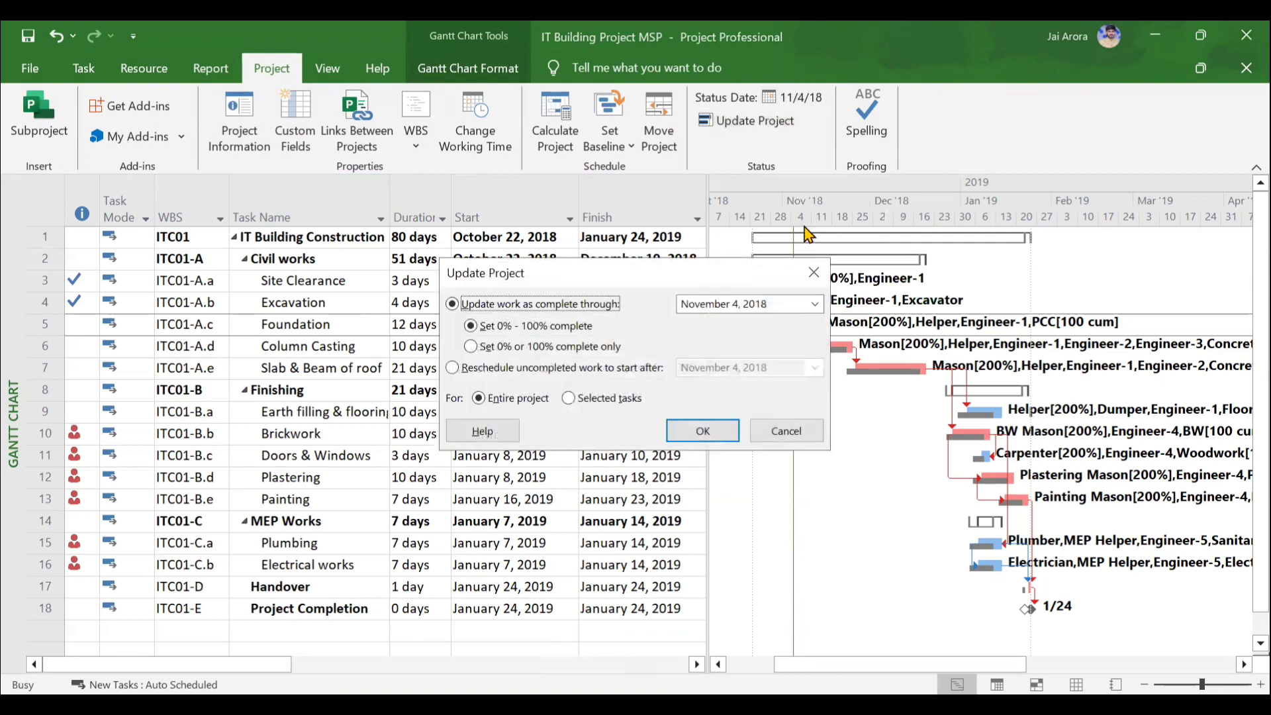
{"action": "left_click", "coordinate": [814, 272]}
- Review Foundation's progress, durations and actual dates in the Update Tasks dialog, and close it without changes
{"action": "left_click", "coordinate": [84, 69]}
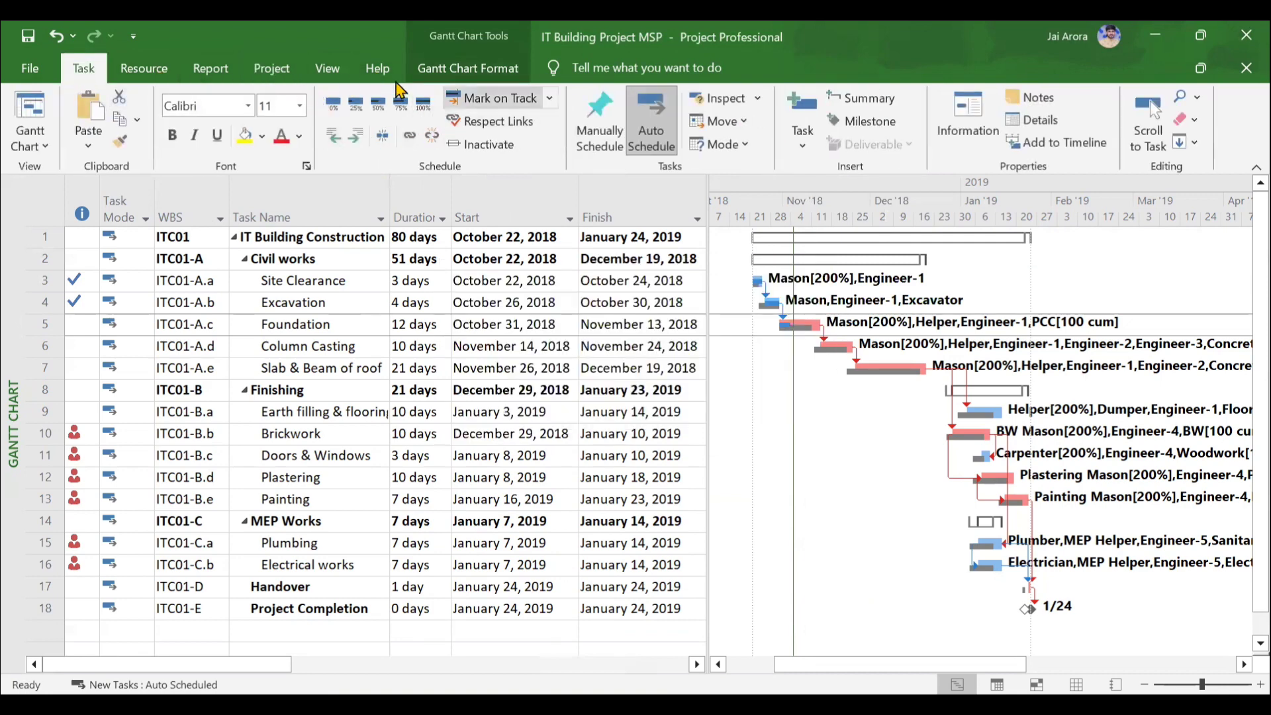
{"action": "left_click", "coordinate": [551, 101]}
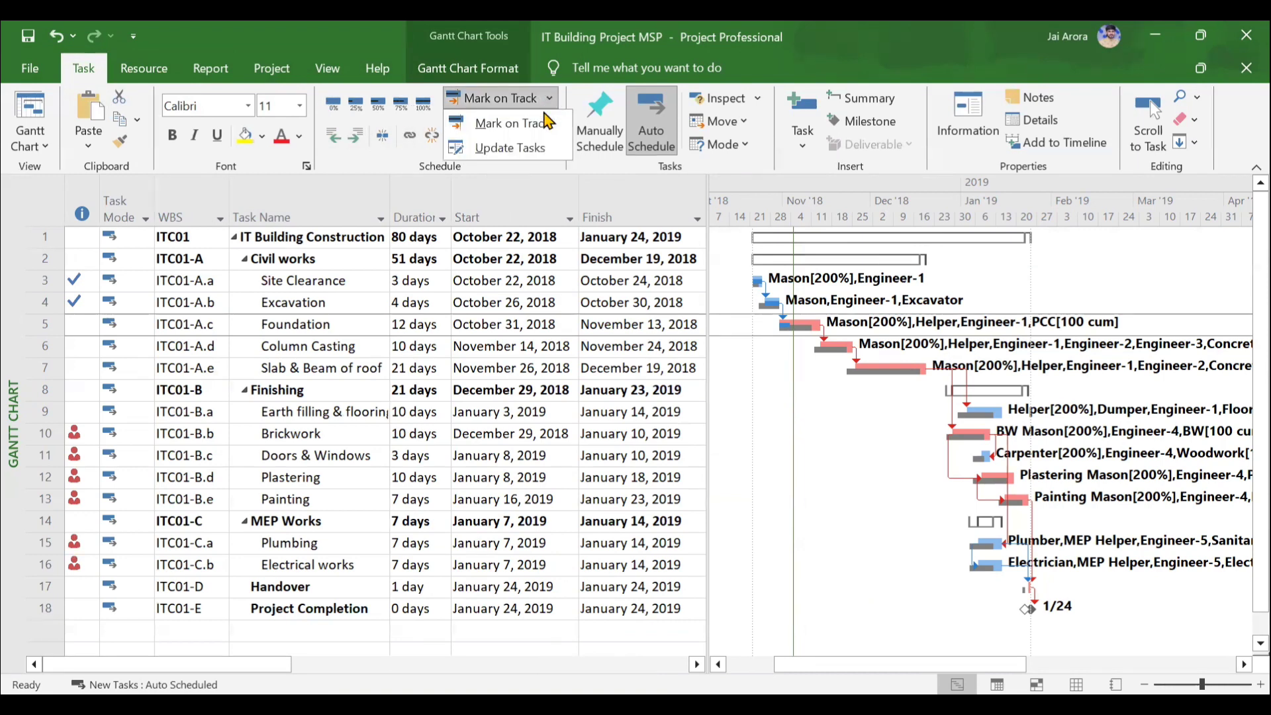
{"action": "left_click", "coordinate": [537, 147]}
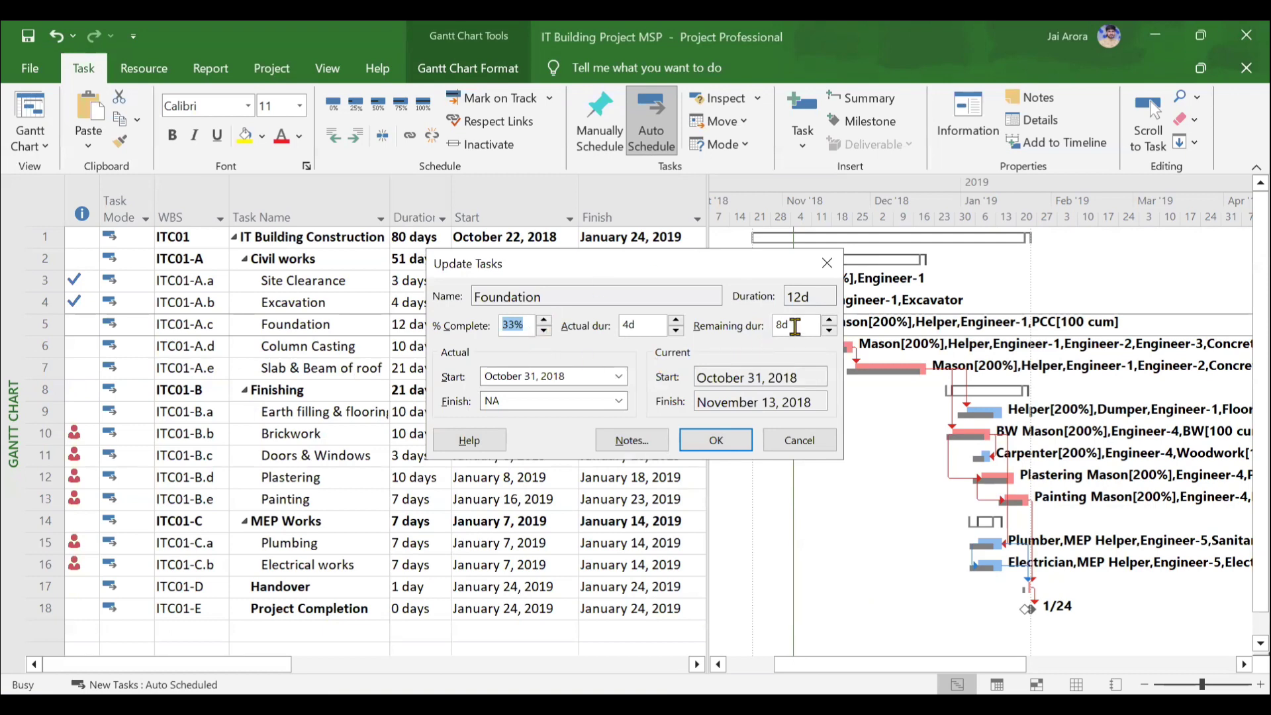
{"action": "left_click", "coordinate": [826, 264]}
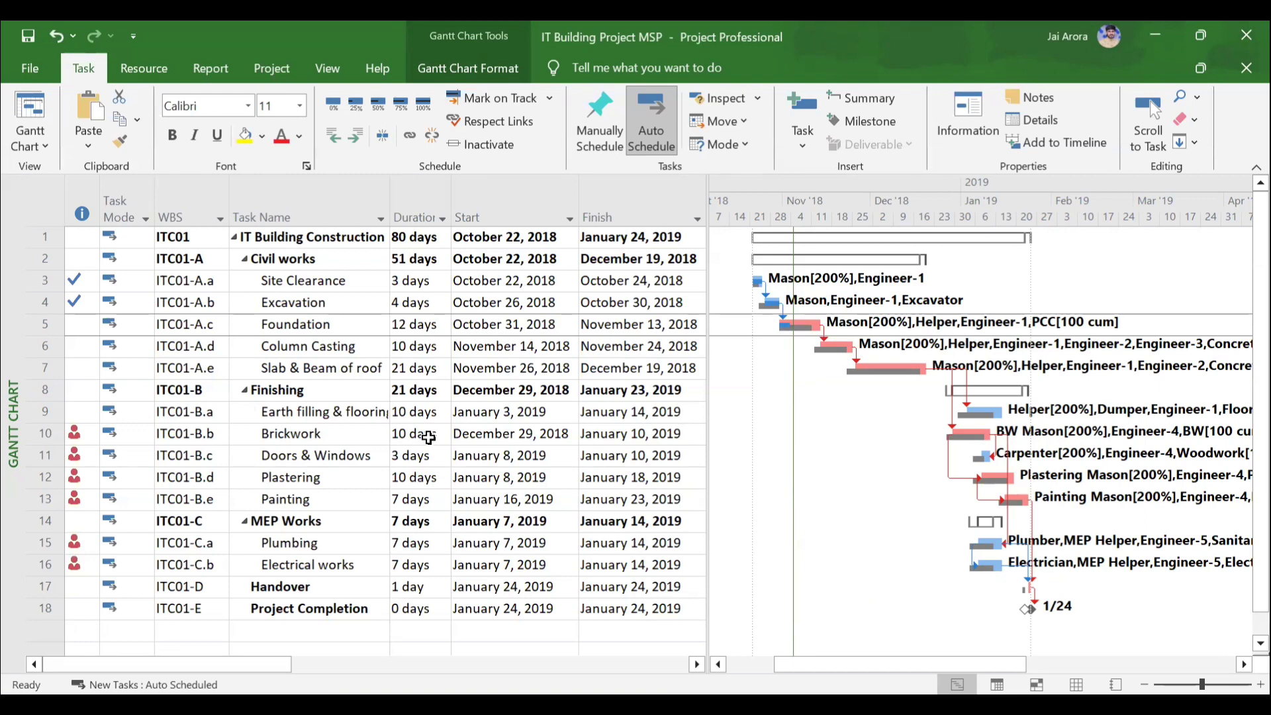
- Apply the Earned Value task table to the Gantt Chart view
{"action": "left_click", "coordinate": [327, 69]}
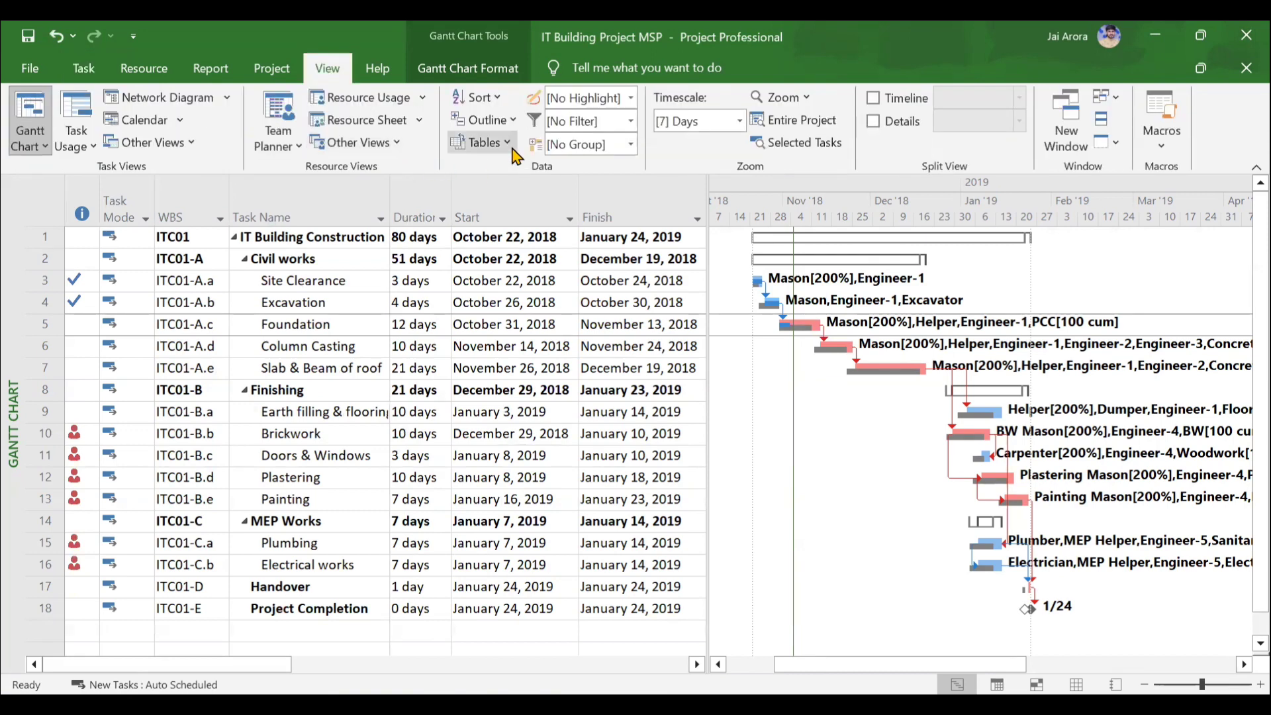
{"action": "left_click", "coordinate": [490, 143]}
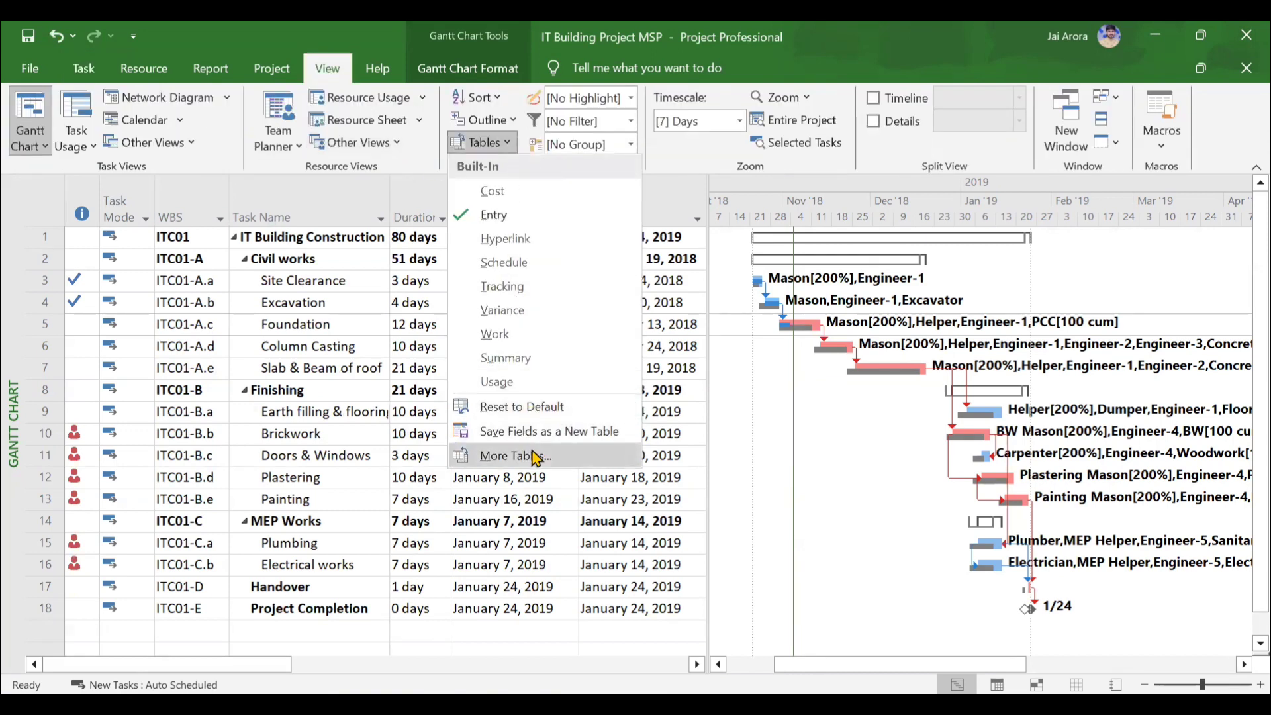
{"action": "left_click", "coordinate": [530, 454]}
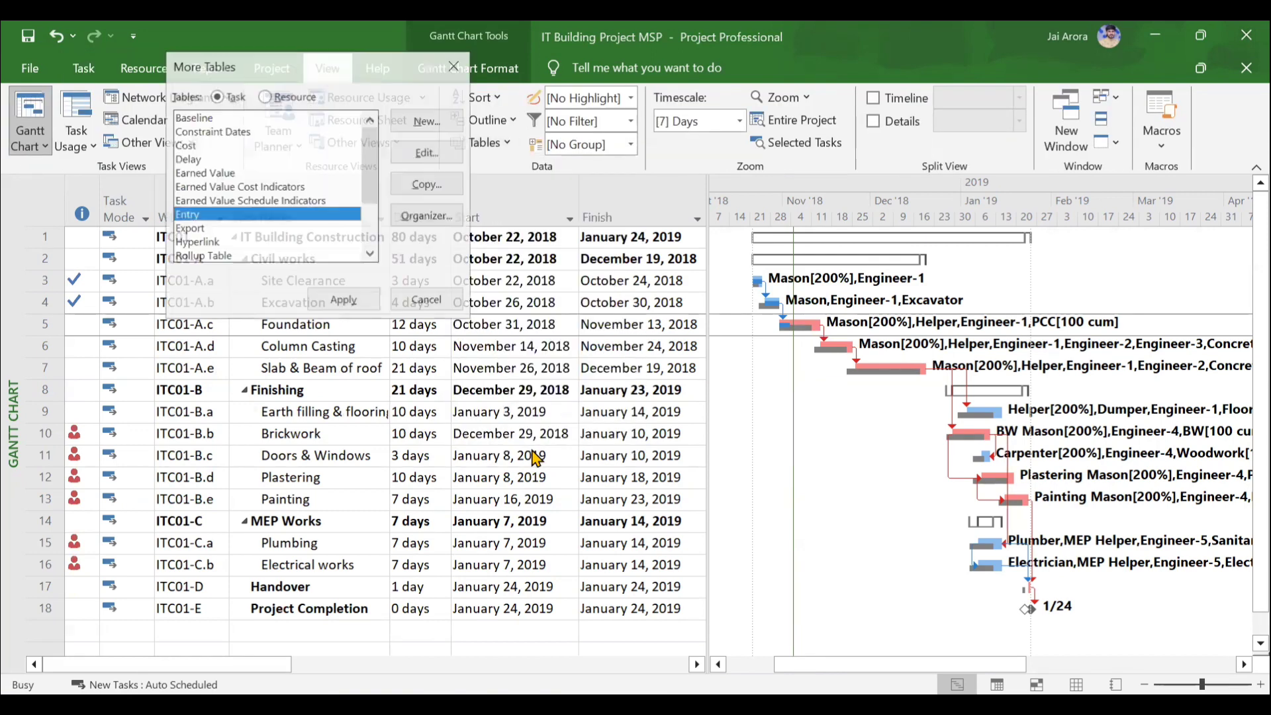
{"action": "left_click", "coordinate": [222, 173]}
{"action": "left_click", "coordinate": [337, 300]}
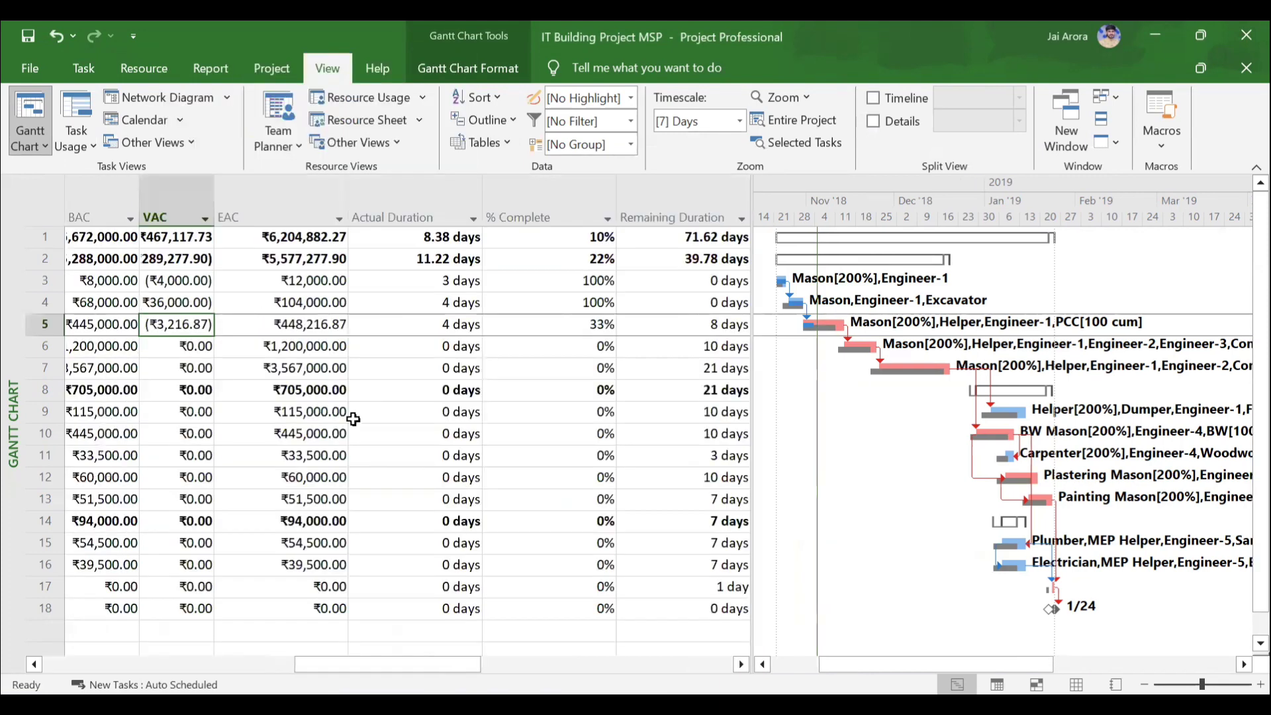
- Examine the earned value columns from Planned Value through EAC for the construction tasks
{"action": "scroll", "coordinate": [295, 389], "scroll_direction": "left", "scroll_amount": 5}
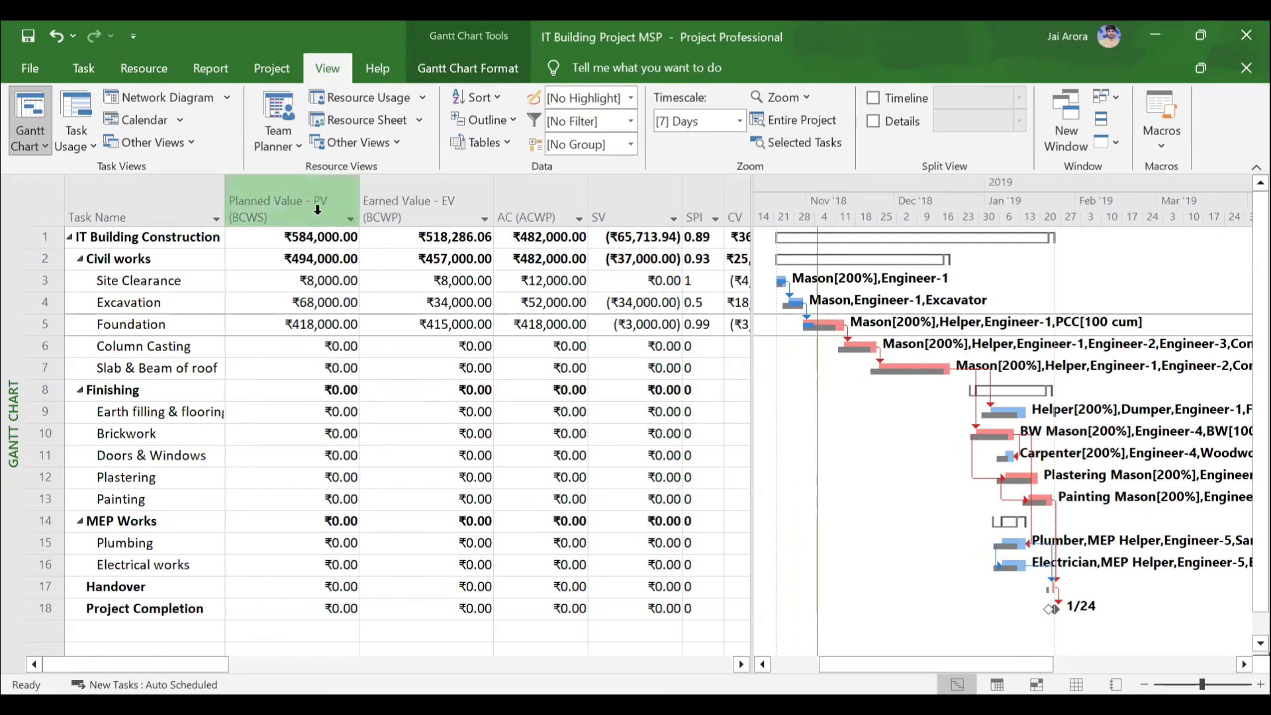
{"action": "scroll", "coordinate": [462, 366], "scroll_direction": "right", "scroll_amount": 4}
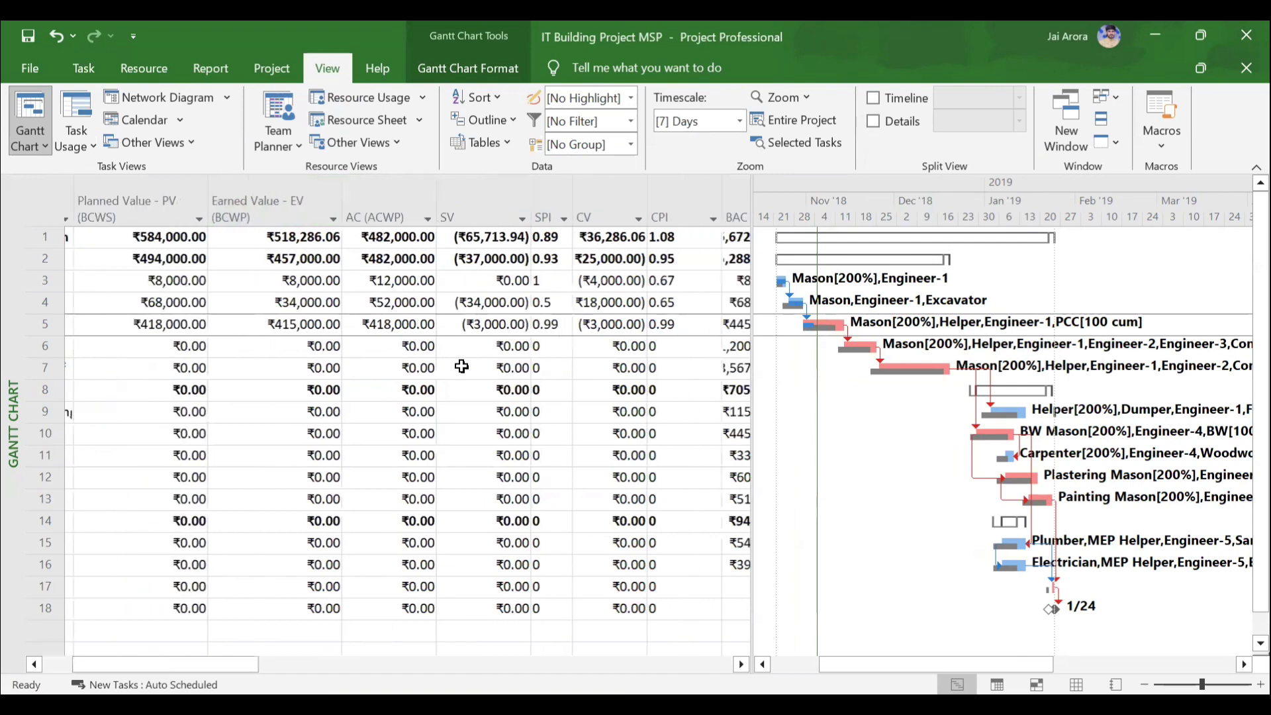
{"action": "scroll", "coordinate": [388, 385], "scroll_direction": "right", "scroll_amount": 3}
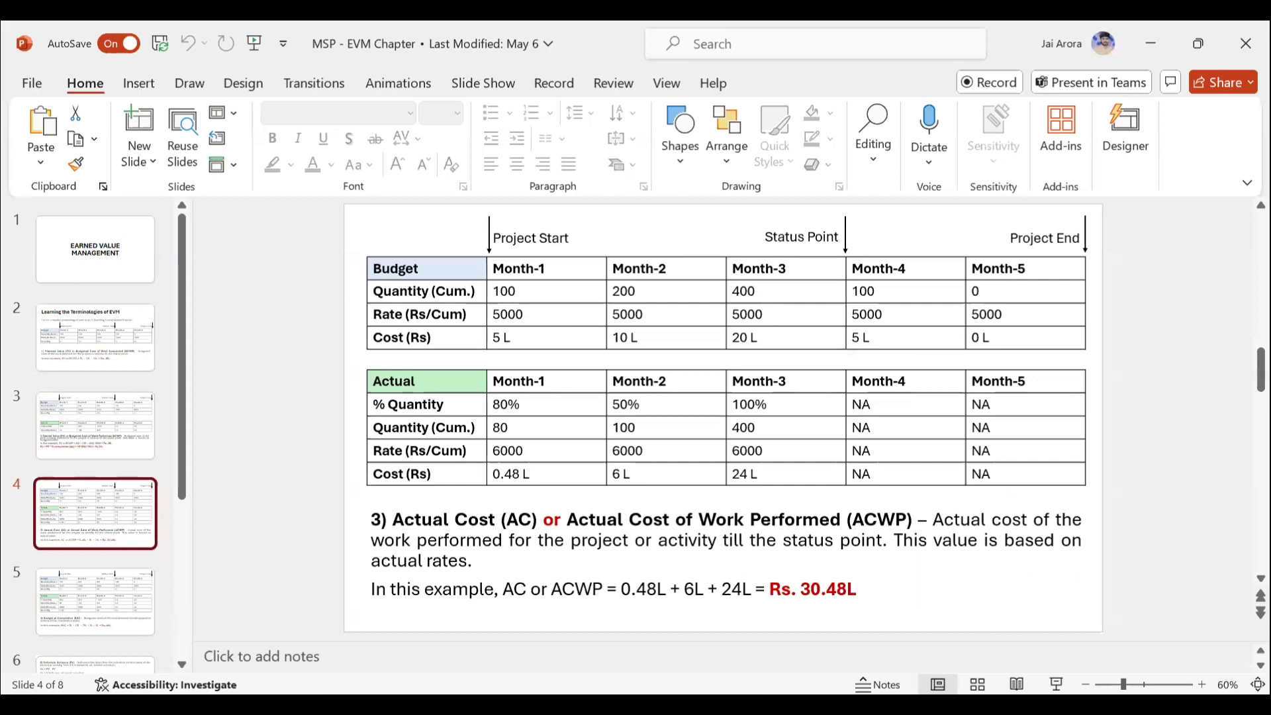
- Review the PowerPoint EVM Chapter slides from Planned Value through Schedule Performance Index, and switch back to the IT Building Project schedule
{"action": "left_click", "coordinate": [95, 426]}
{"action": "left_click", "coordinate": [94, 249]}
{"action": "left_click", "coordinate": [95, 338]}
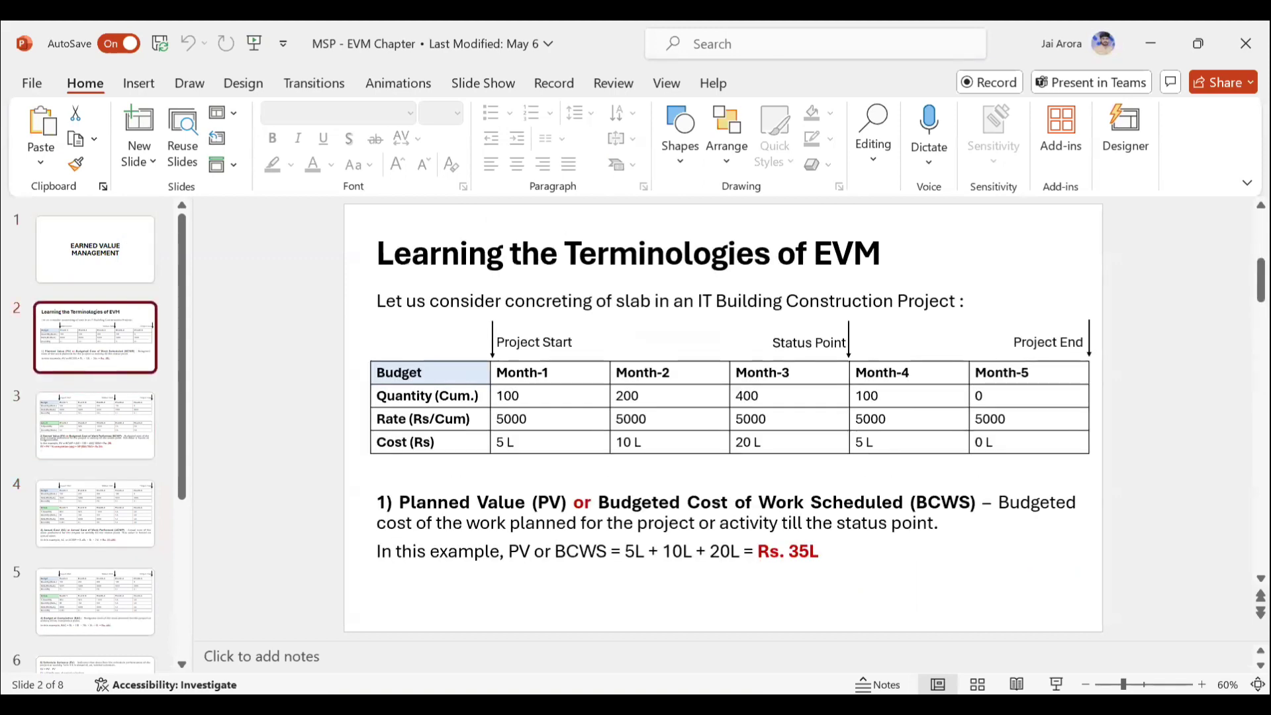
{"action": "left_click", "coordinate": [94, 425]}
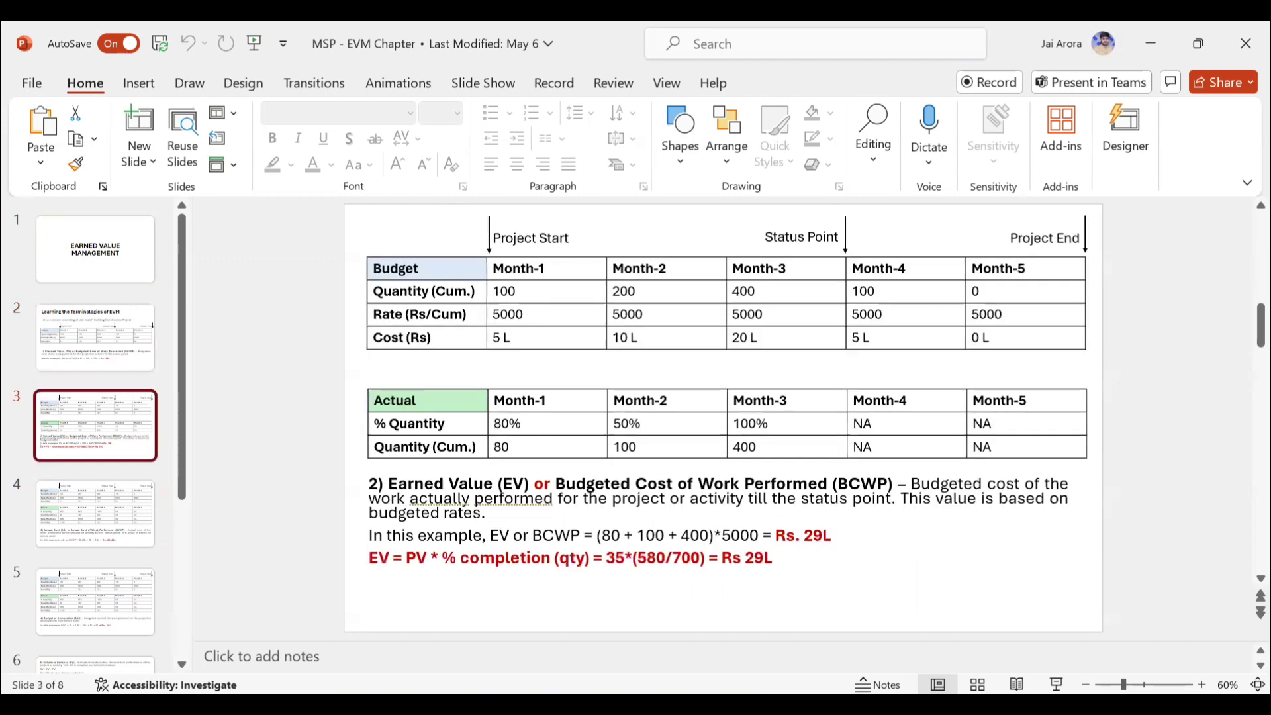
{"action": "key", "text": "Down"}
{"action": "key", "text": "Down"}
{"action": "key", "text": "Down"}
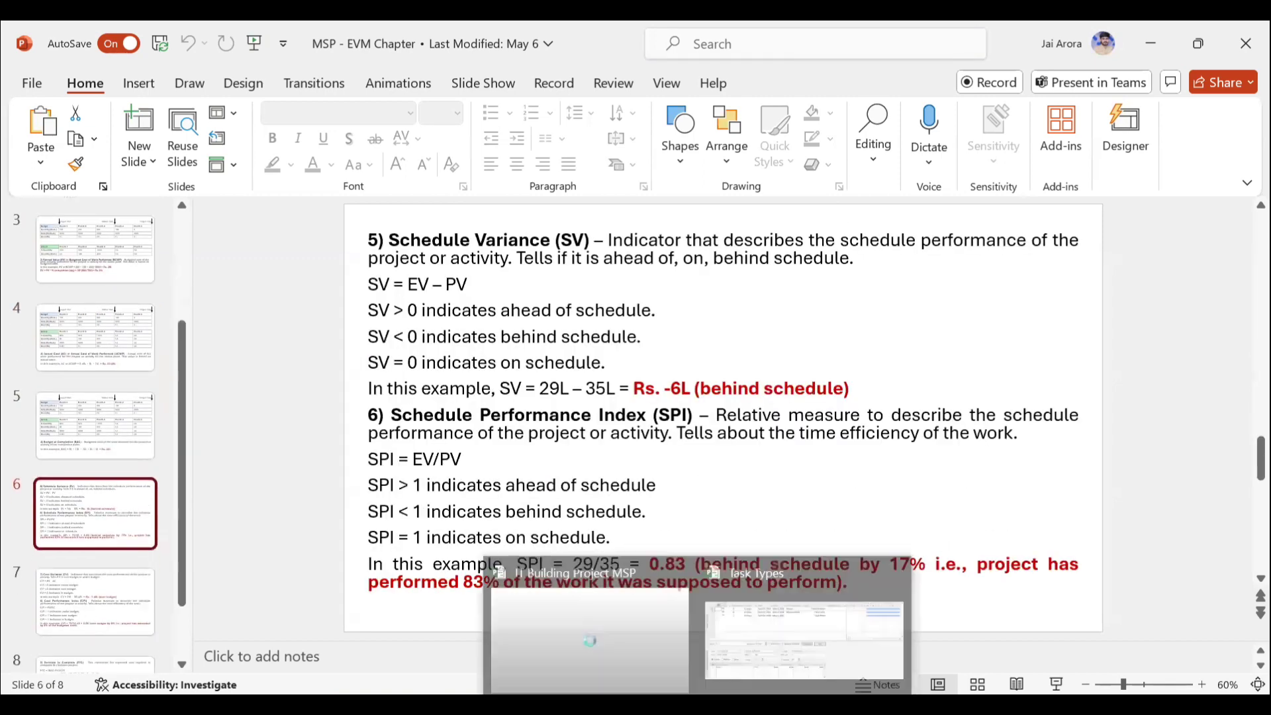
{"action": "left_click", "coordinate": [590, 662]}
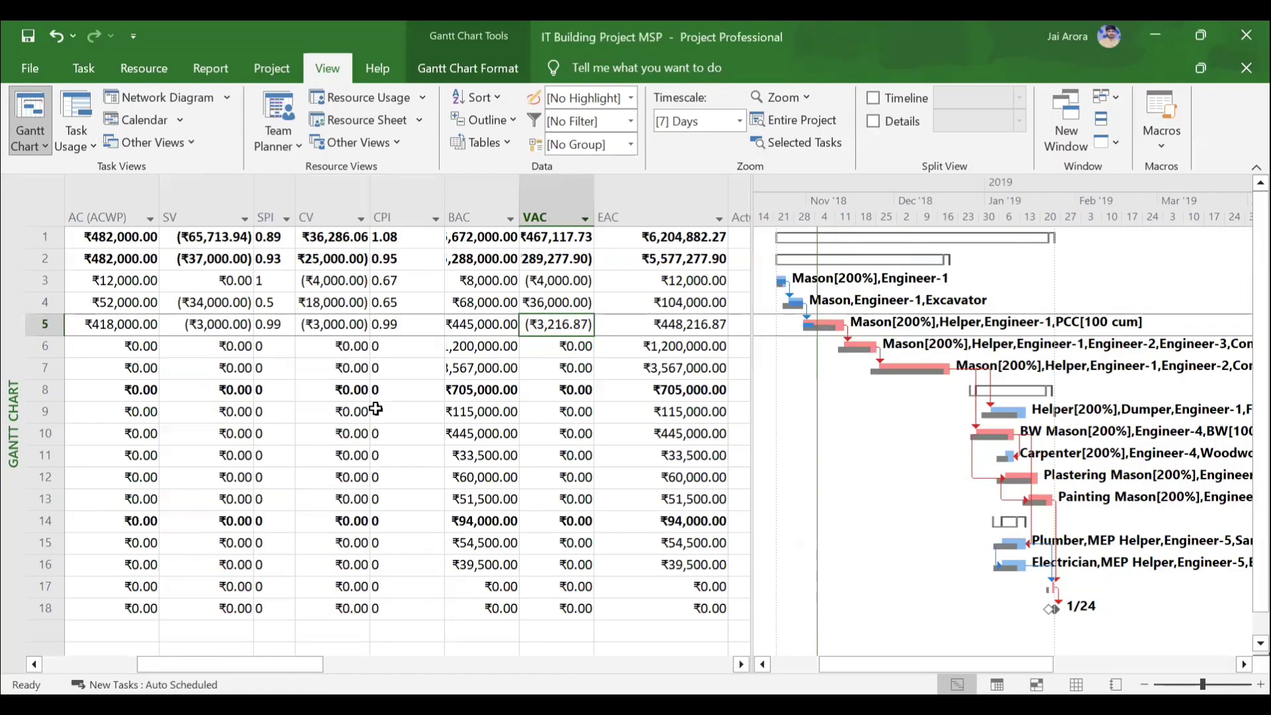
- Consult the Excel workbook comparing % complete with Physical % complete, and switch back to the IT Building Project schedule
{"action": "scroll", "coordinate": [375, 410], "scroll_direction": "left", "scroll_amount": 5}
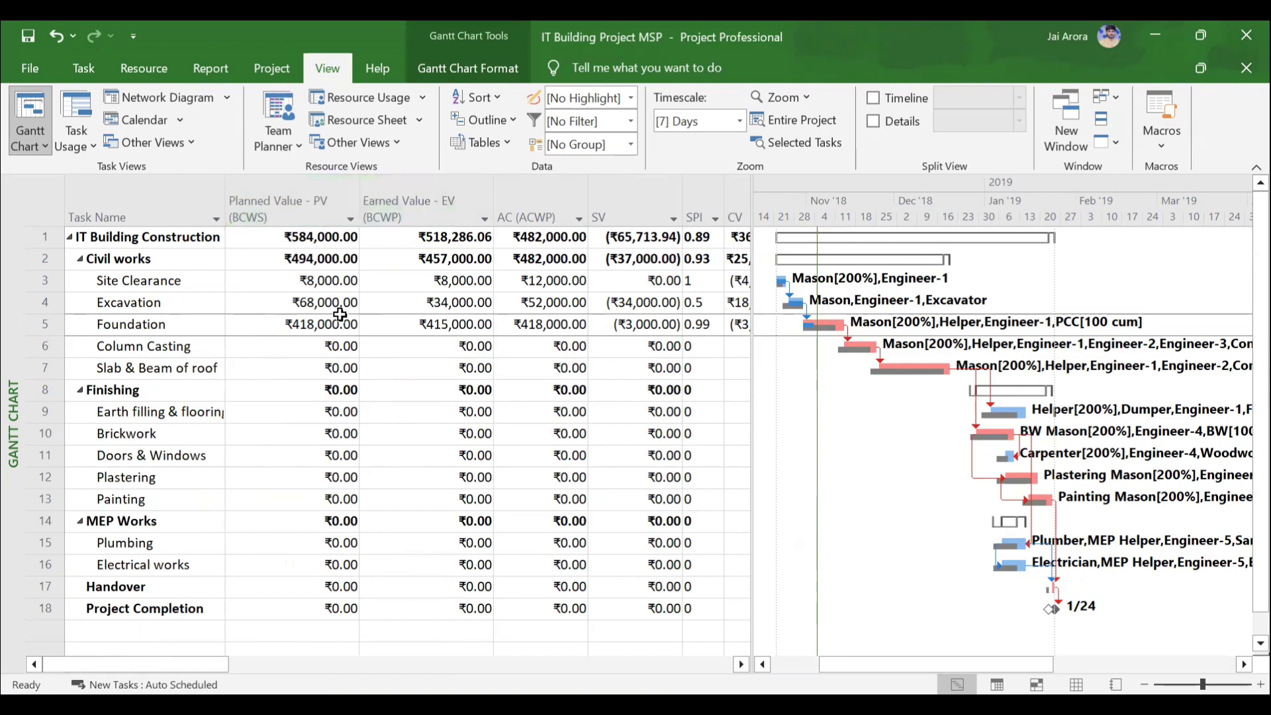
{"action": "left_click", "coordinate": [82, 77]}
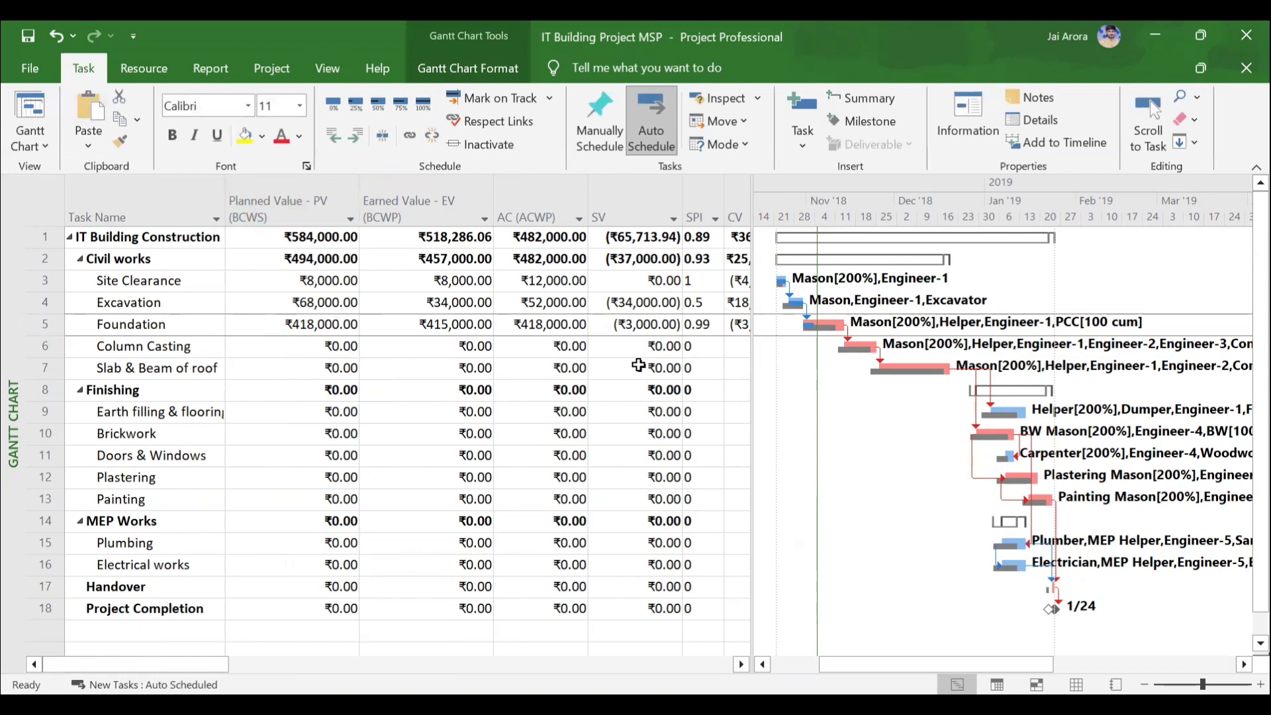
{"action": "mouse_move", "coordinate": [744, 705]}
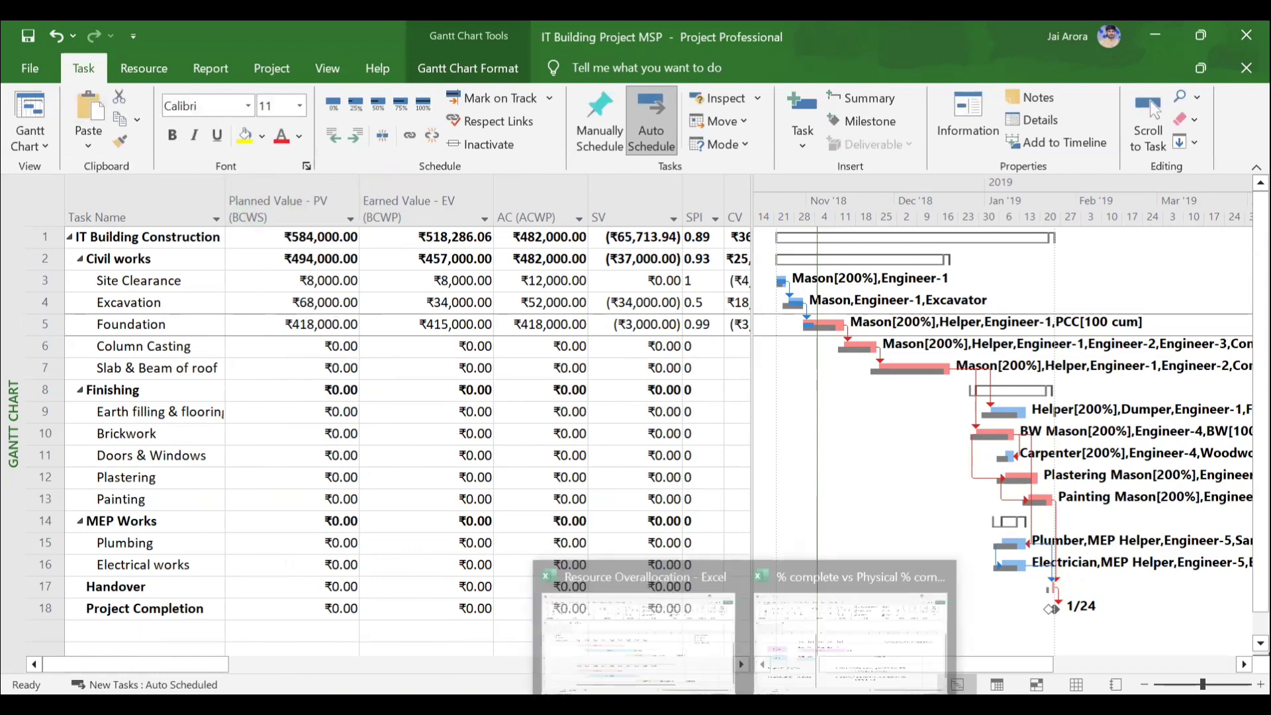
{"action": "left_click", "coordinate": [829, 627]}
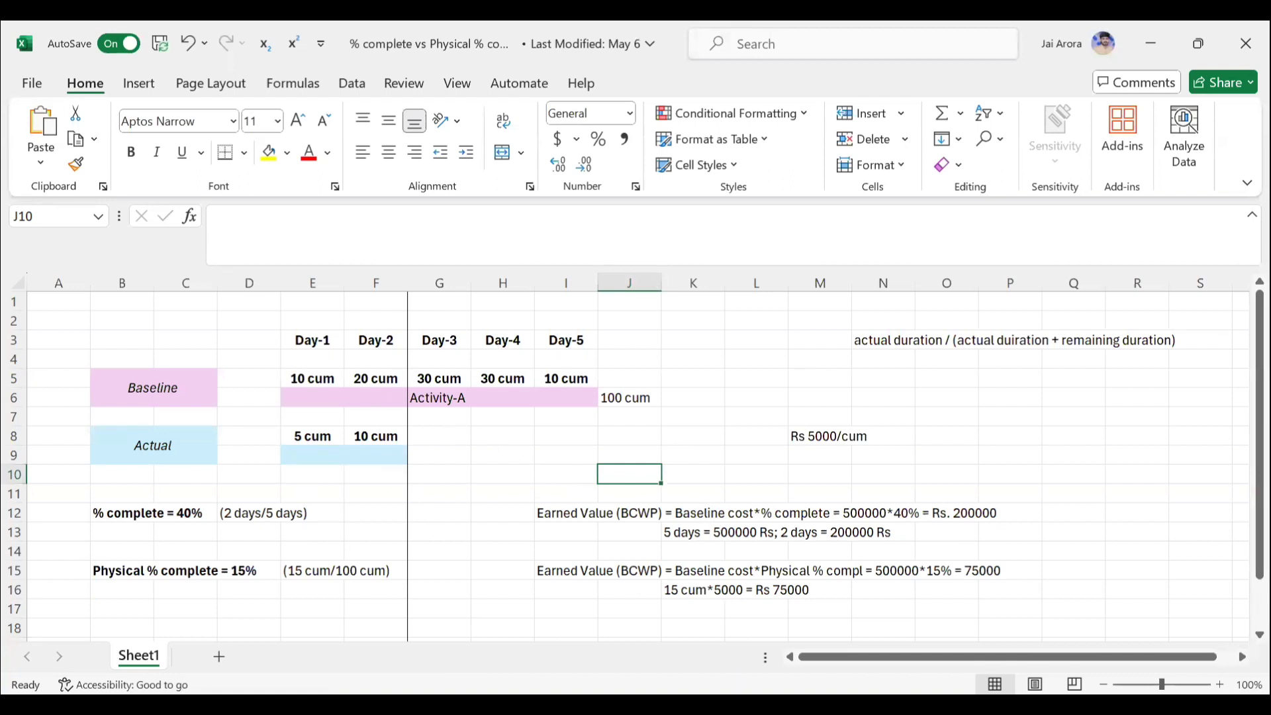
{"action": "left_click", "coordinate": [610, 646]}
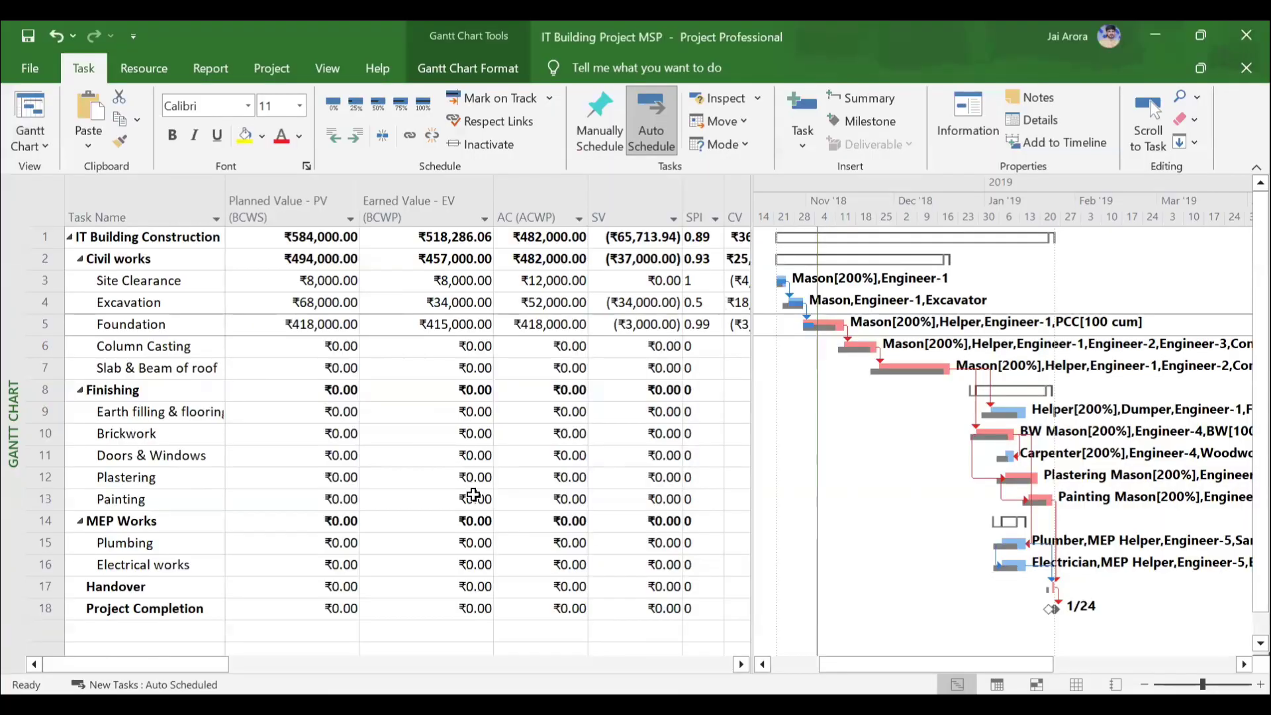
- Check the highlight filter options and the list of built-in project views, keeping the Gantt Chart view
{"action": "left_click", "coordinate": [328, 75]}
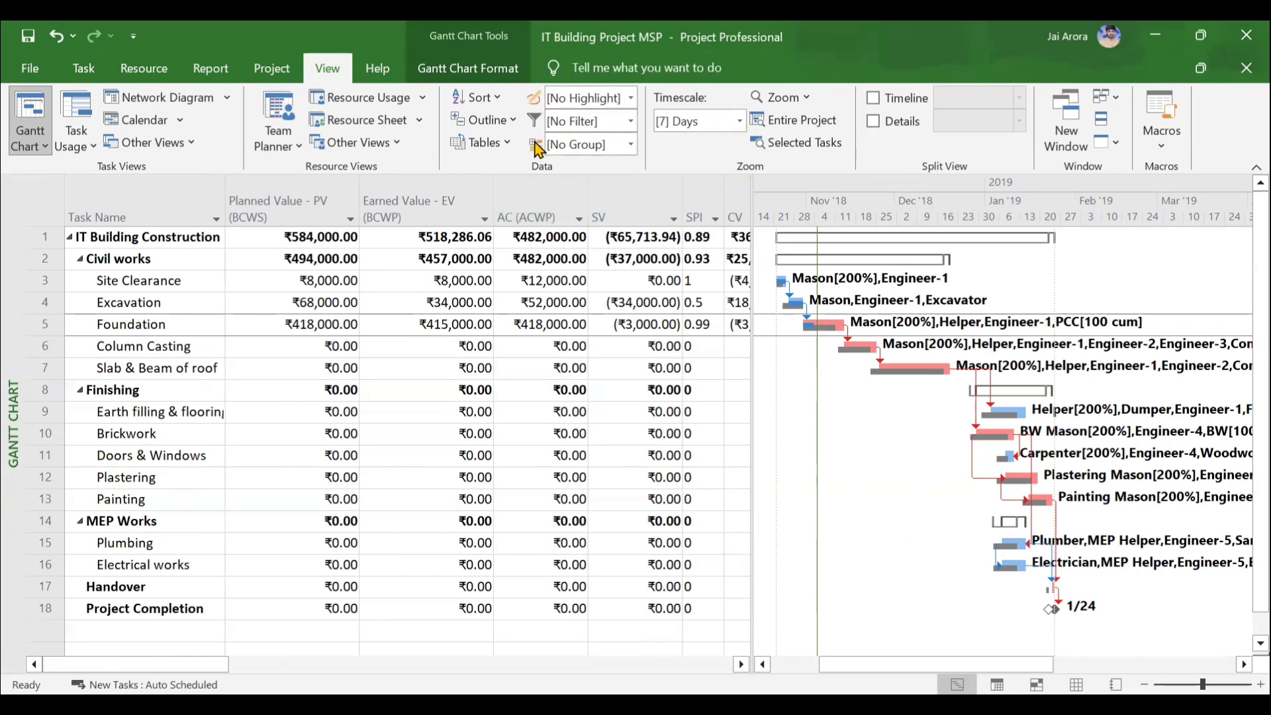
{"action": "left_click", "coordinate": [633, 99]}
{"action": "left_click", "coordinate": [633, 99]}
{"action": "left_click", "coordinate": [83, 68]}
{"action": "left_click", "coordinate": [30, 109]}
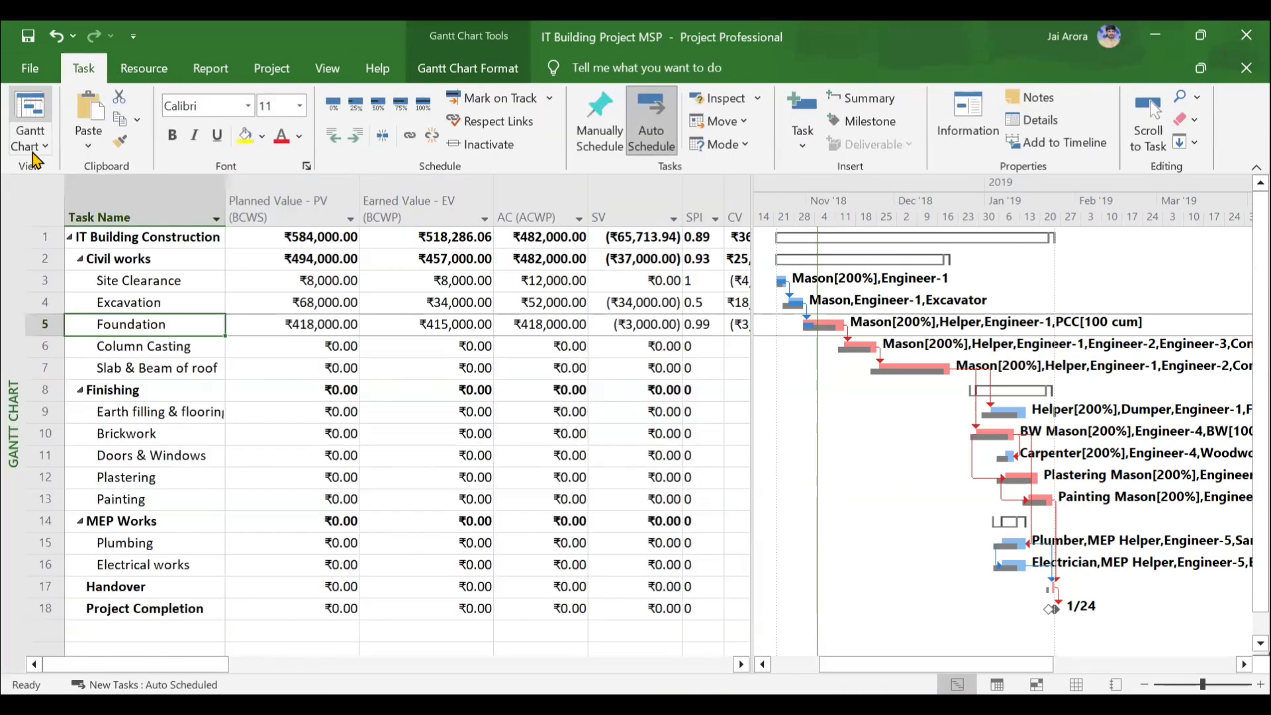
{"action": "left_click", "coordinate": [33, 144]}
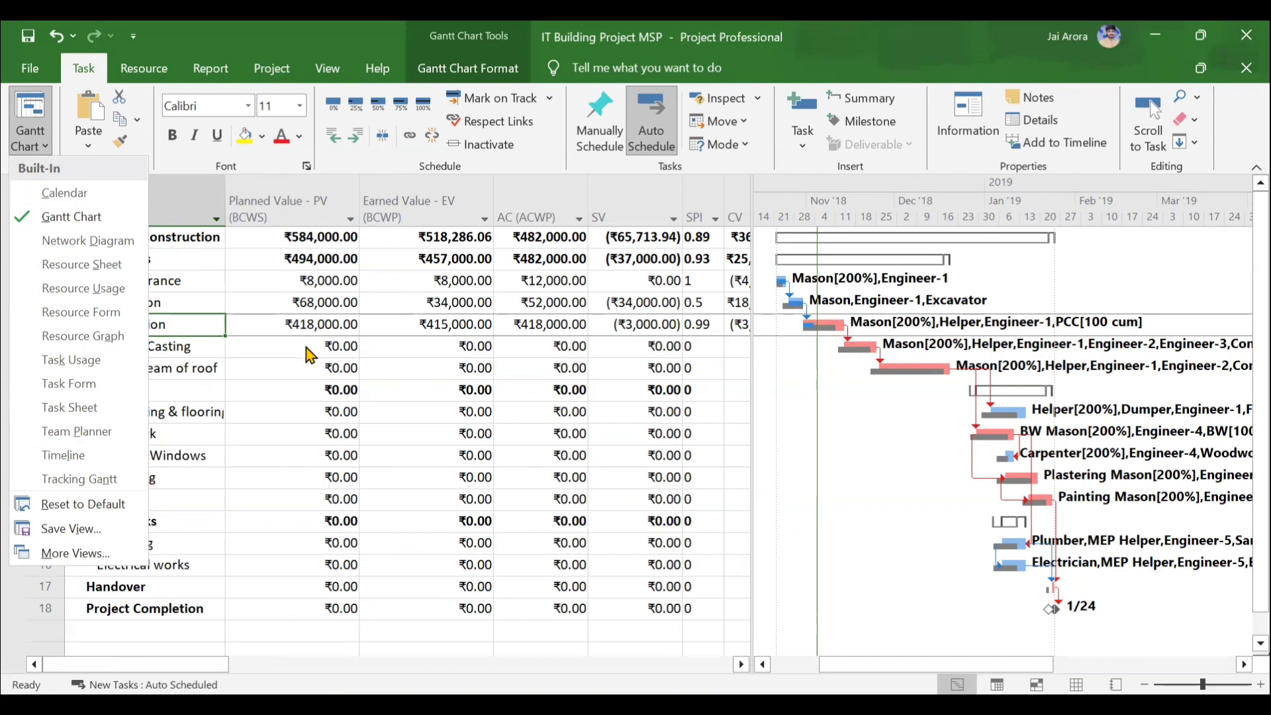
{"action": "left_click", "coordinate": [427, 390]}
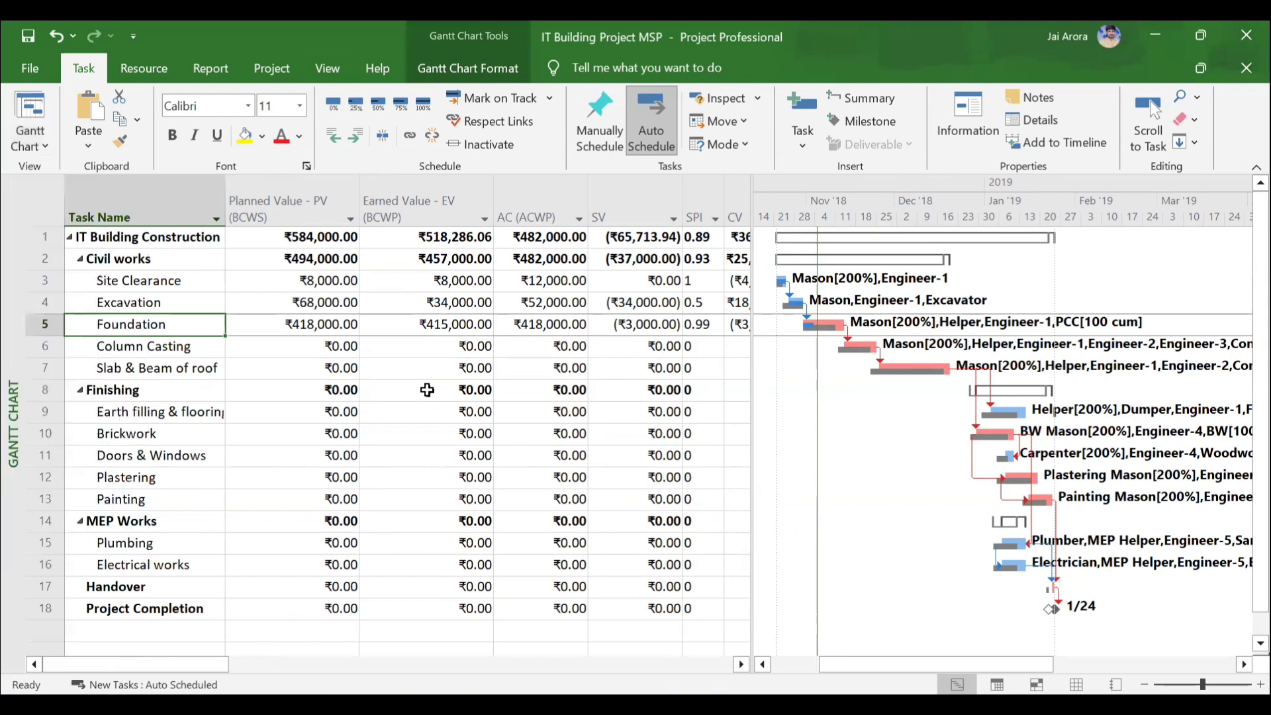
- Review the available resource, cost, in-progress and dashboard report types without opening a report
{"action": "left_click", "coordinate": [210, 68]}
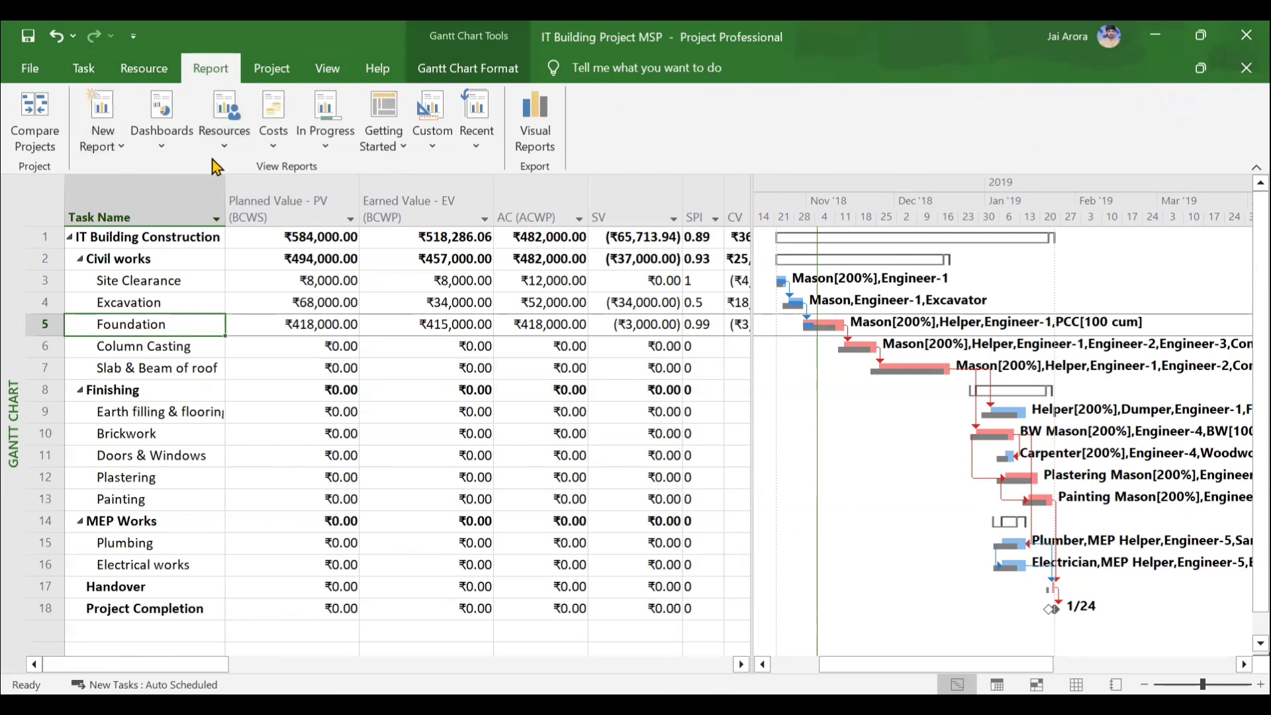
{"action": "left_click", "coordinate": [227, 147]}
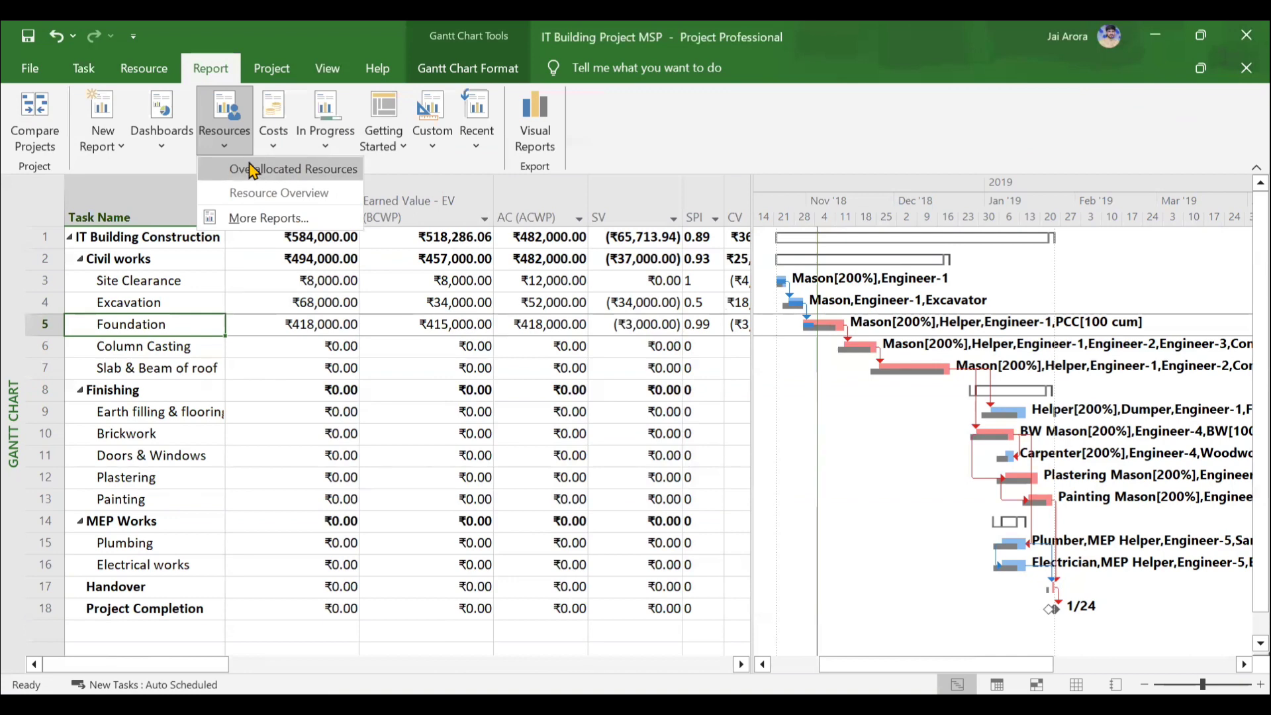
{"action": "left_click", "coordinate": [229, 129]}
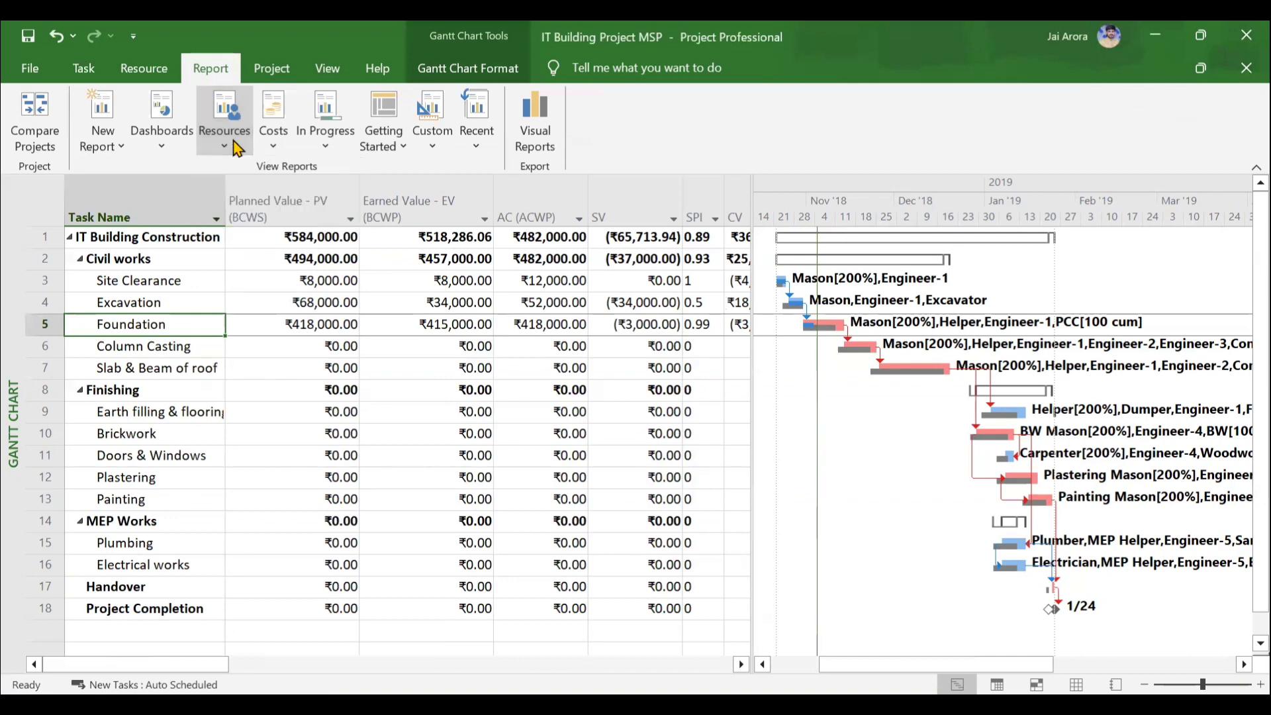
{"action": "left_click", "coordinate": [287, 145]}
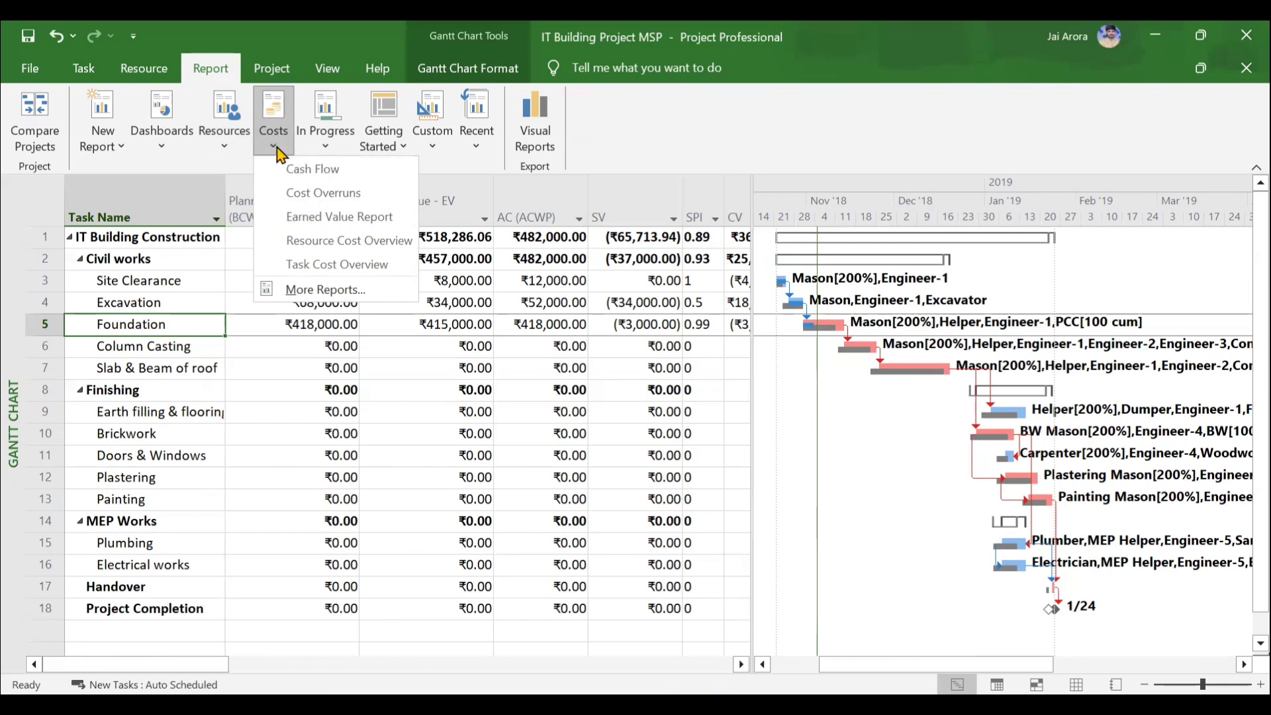
{"action": "left_click", "coordinate": [275, 134]}
{"action": "left_click", "coordinate": [344, 137]}
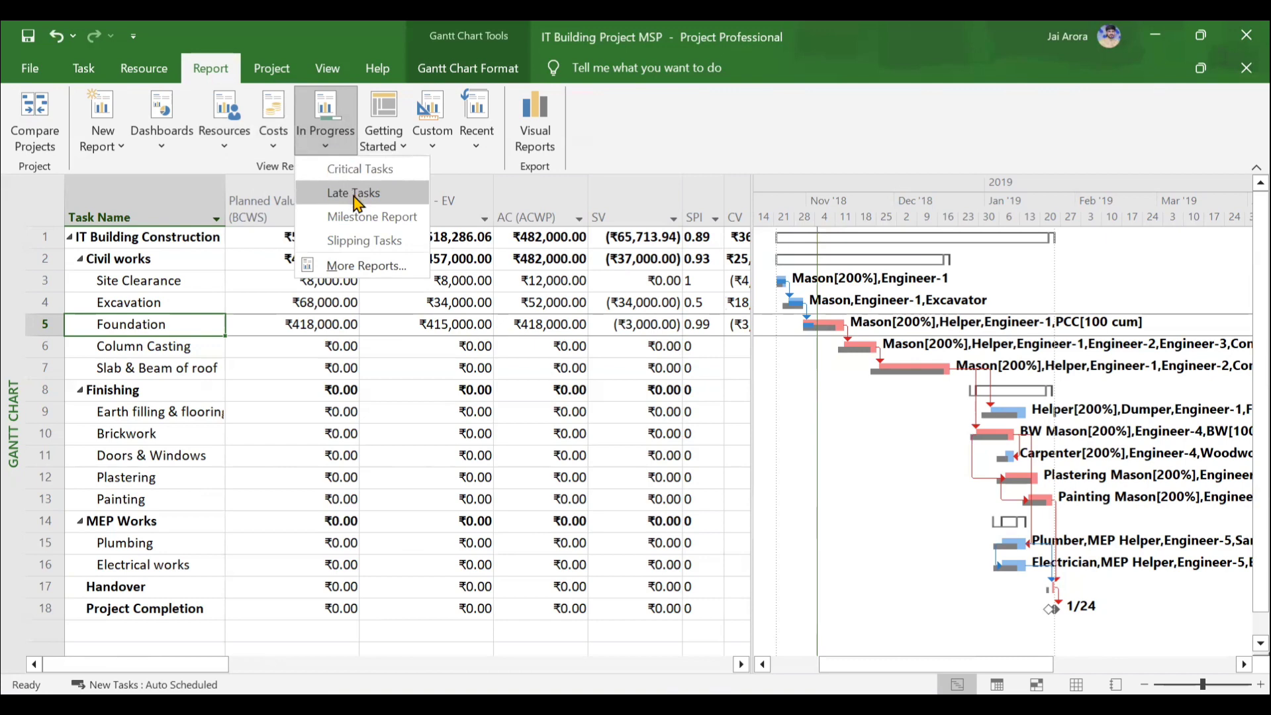
{"action": "left_click", "coordinate": [343, 146]}
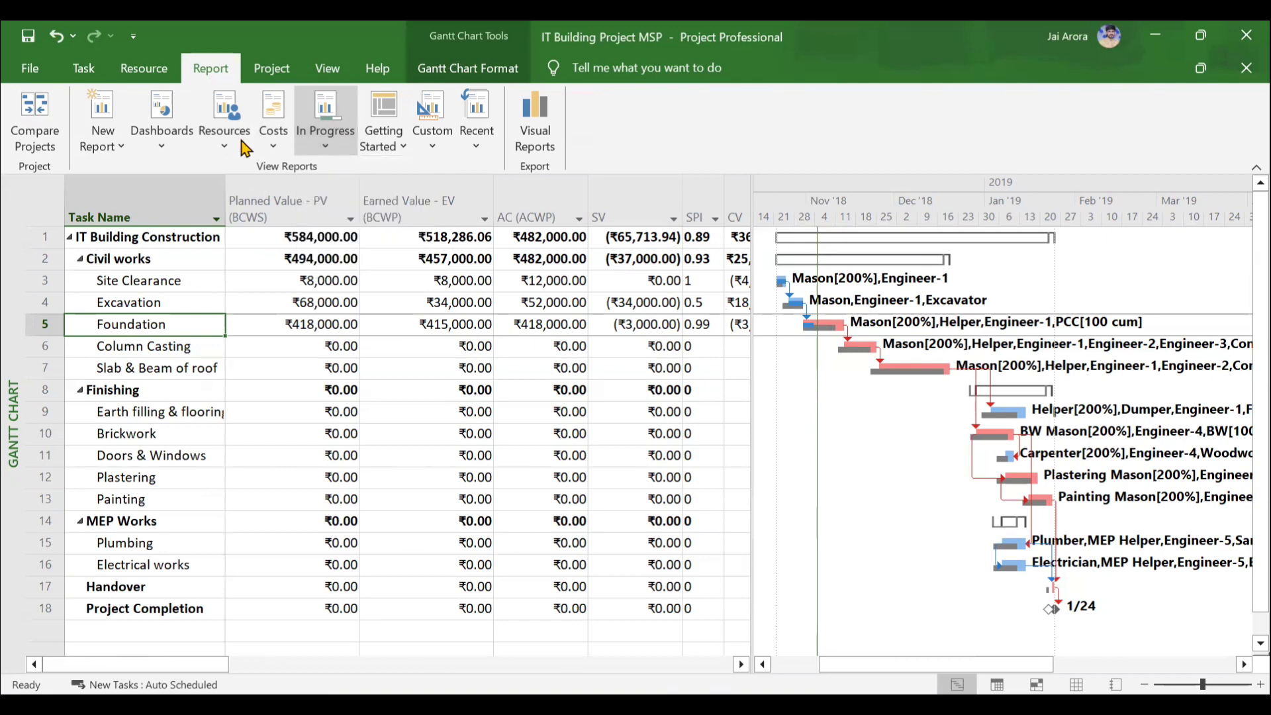
{"action": "left_click", "coordinate": [154, 151]}
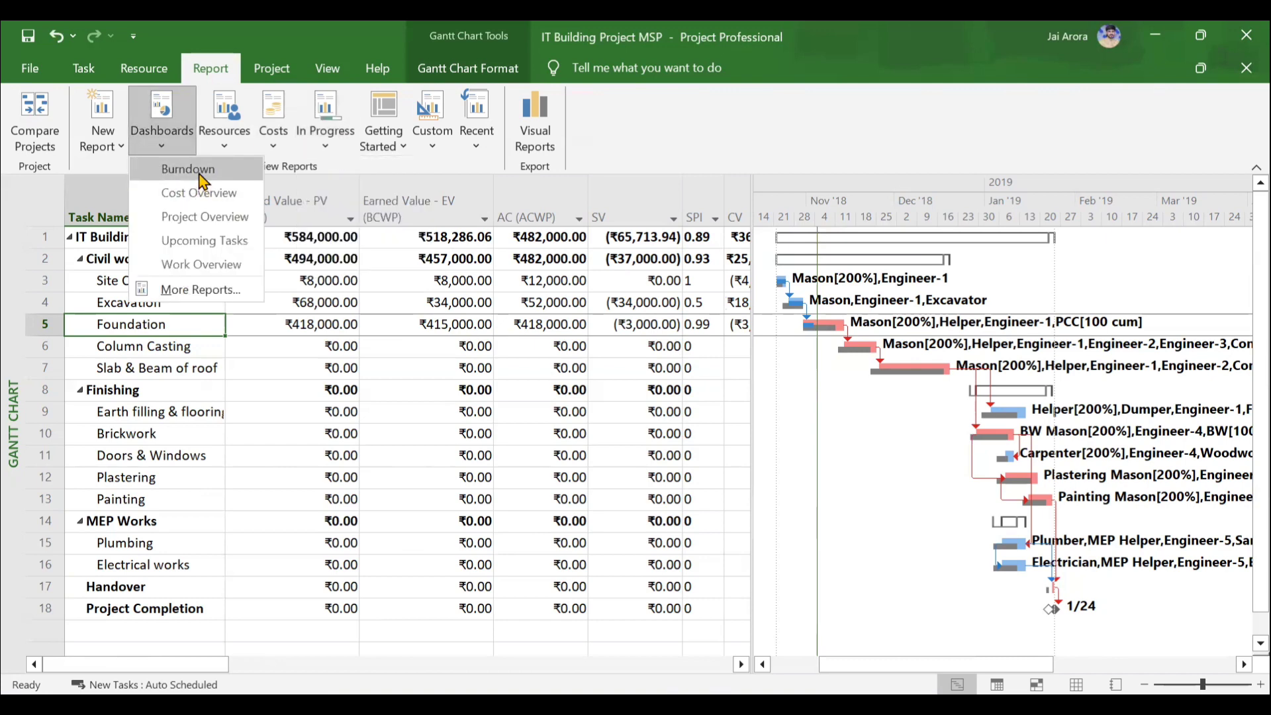
{"action": "left_click", "coordinate": [174, 136]}
{"action": "left_click", "coordinate": [261, 182]}
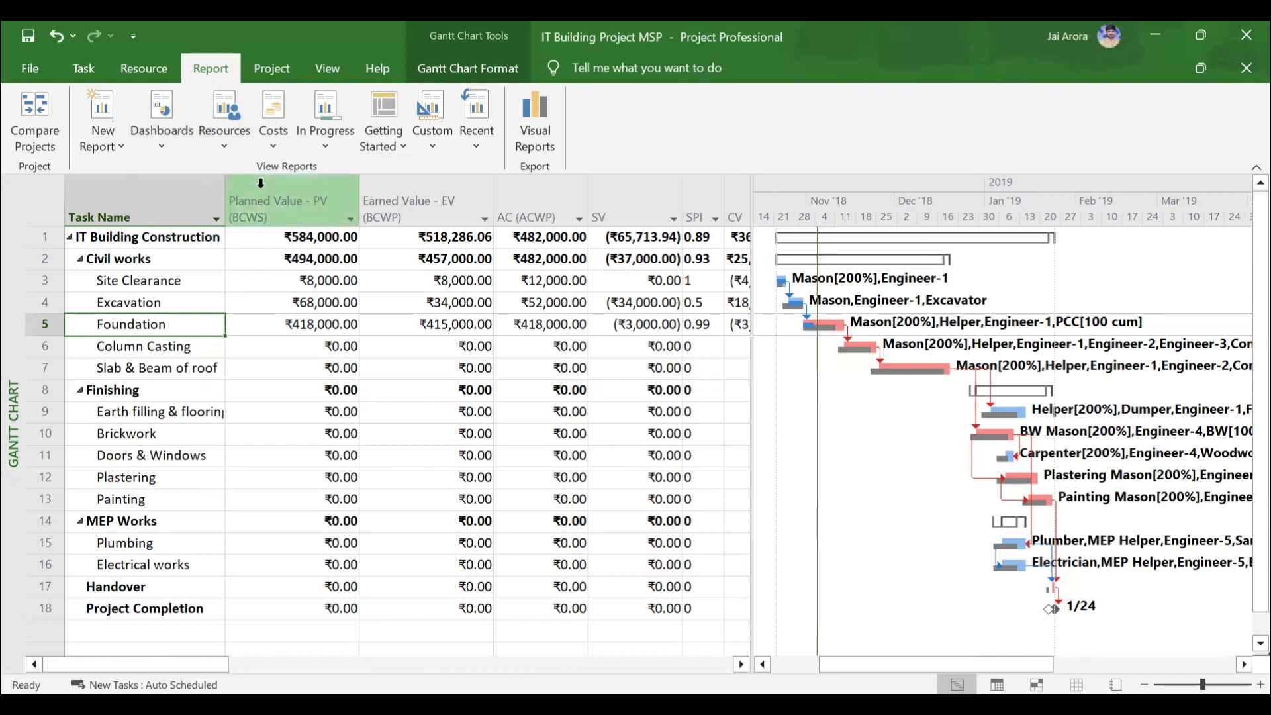
{"action": "left_click", "coordinate": [98, 66]}
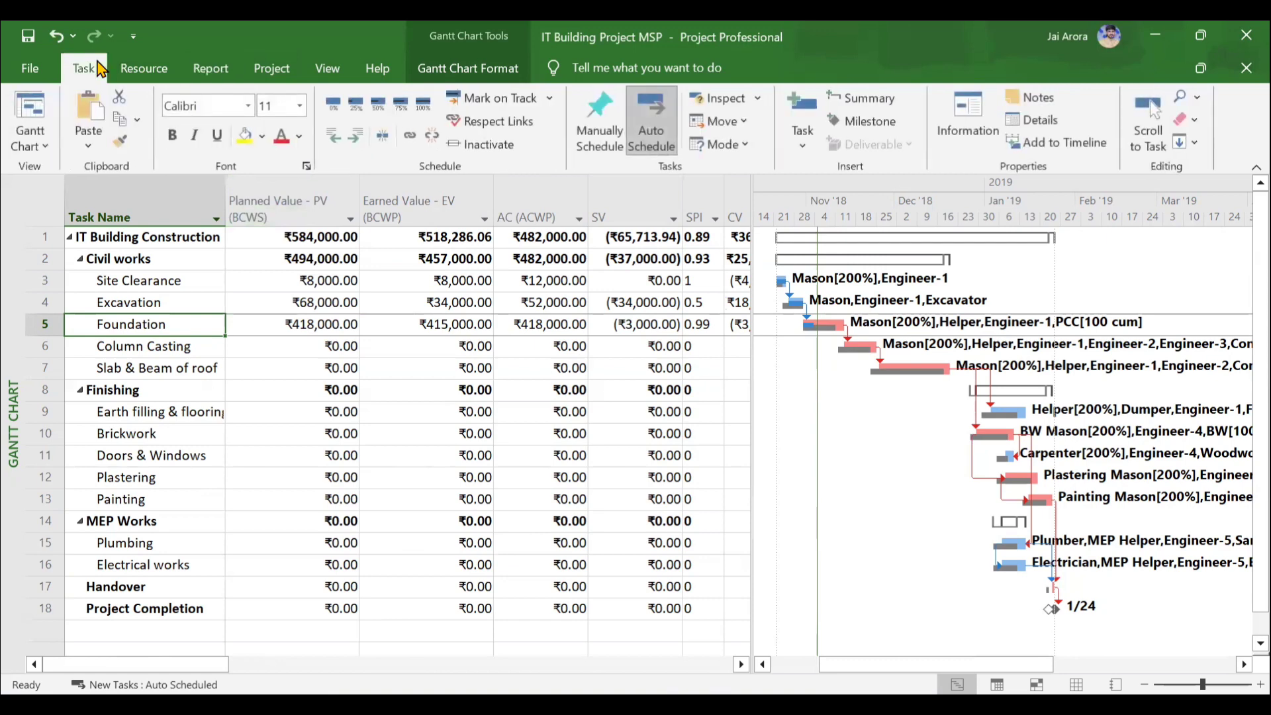
- Review the file formats available for saving a copy of the schedule in Documents, and return to the project without saving
{"action": "left_click", "coordinate": [39, 66]}
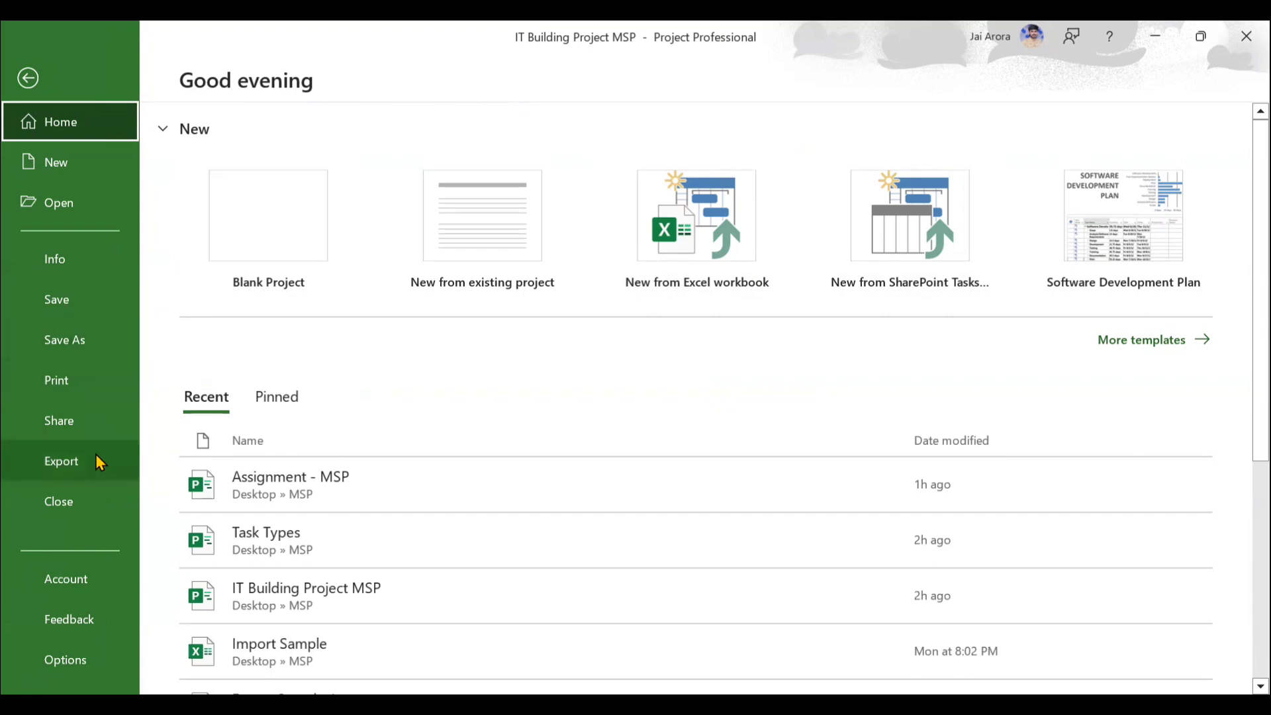
{"action": "left_click", "coordinate": [78, 339]}
{"action": "left_click", "coordinate": [272, 458]}
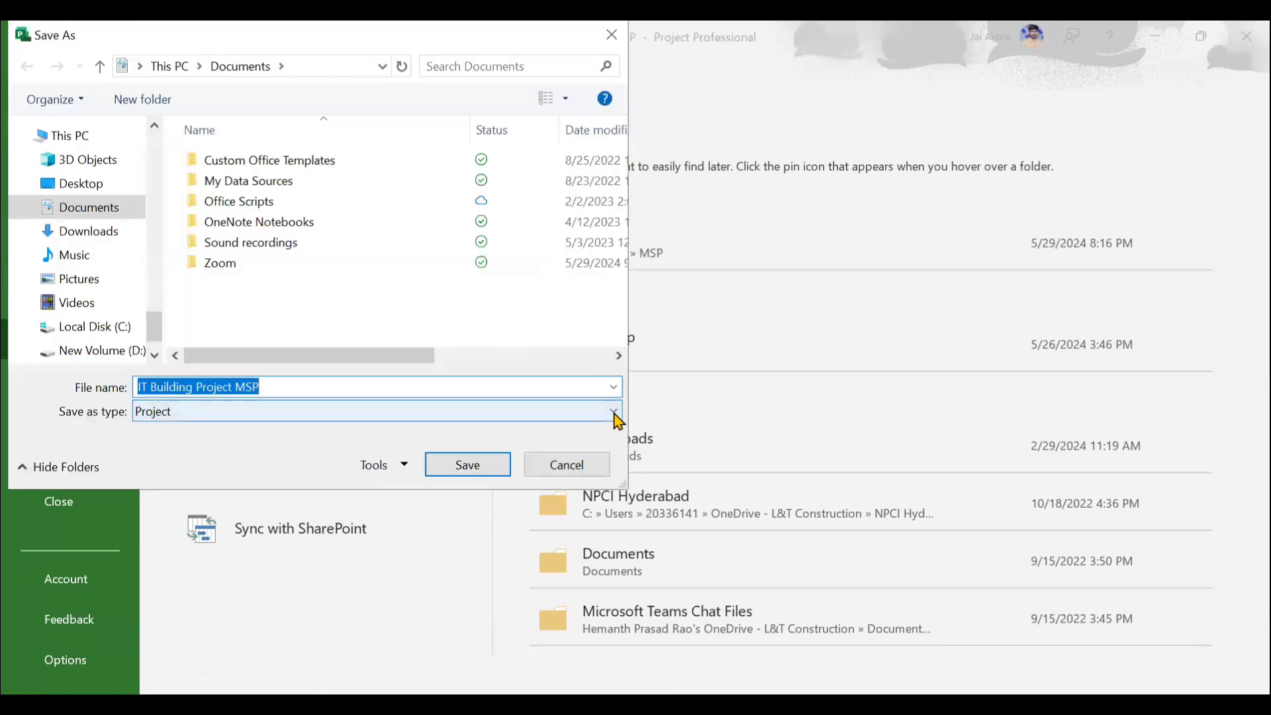
{"action": "left_click", "coordinate": [613, 412]}
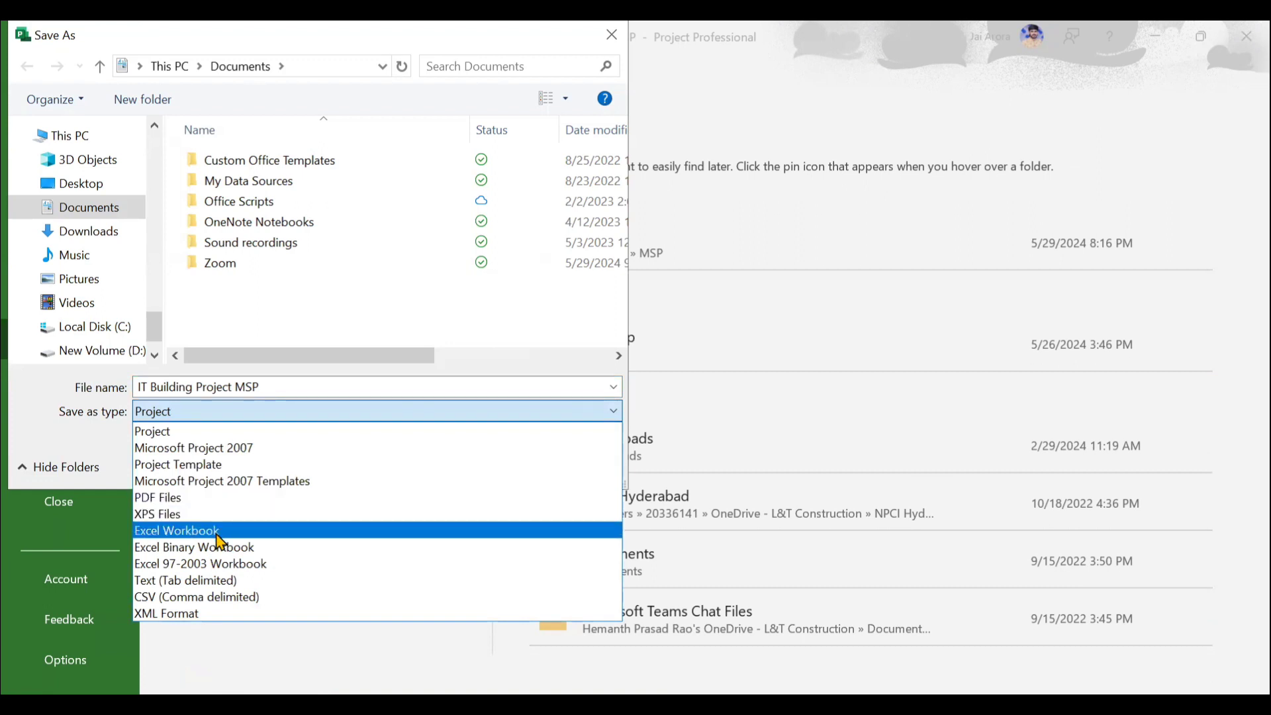
{"action": "left_click", "coordinate": [611, 414]}
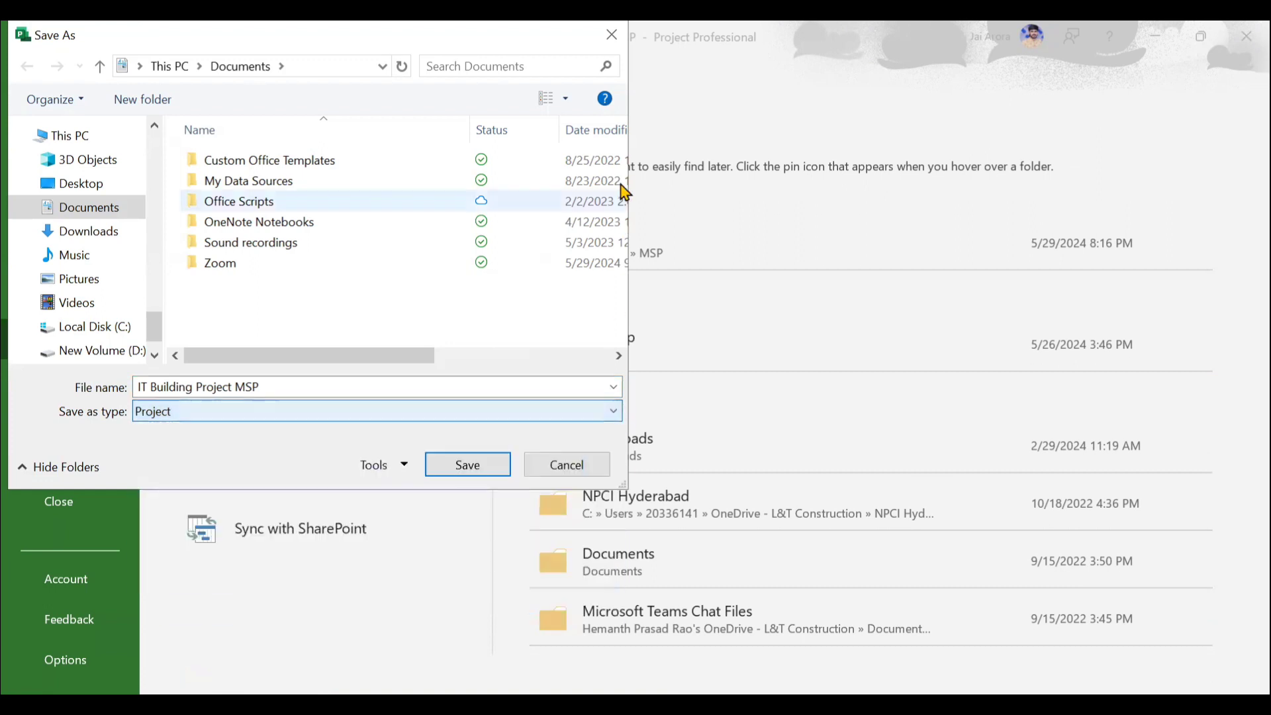
{"action": "left_click", "coordinate": [610, 34]}
{"action": "left_click", "coordinate": [27, 79]}
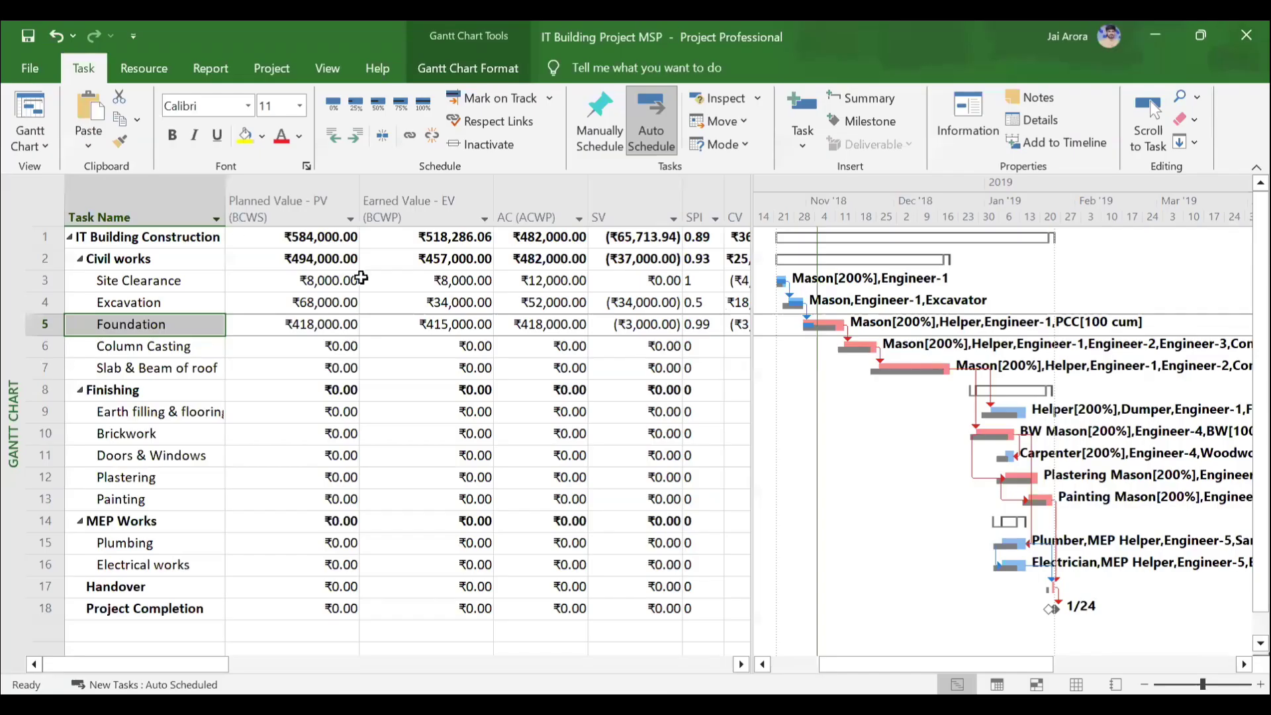